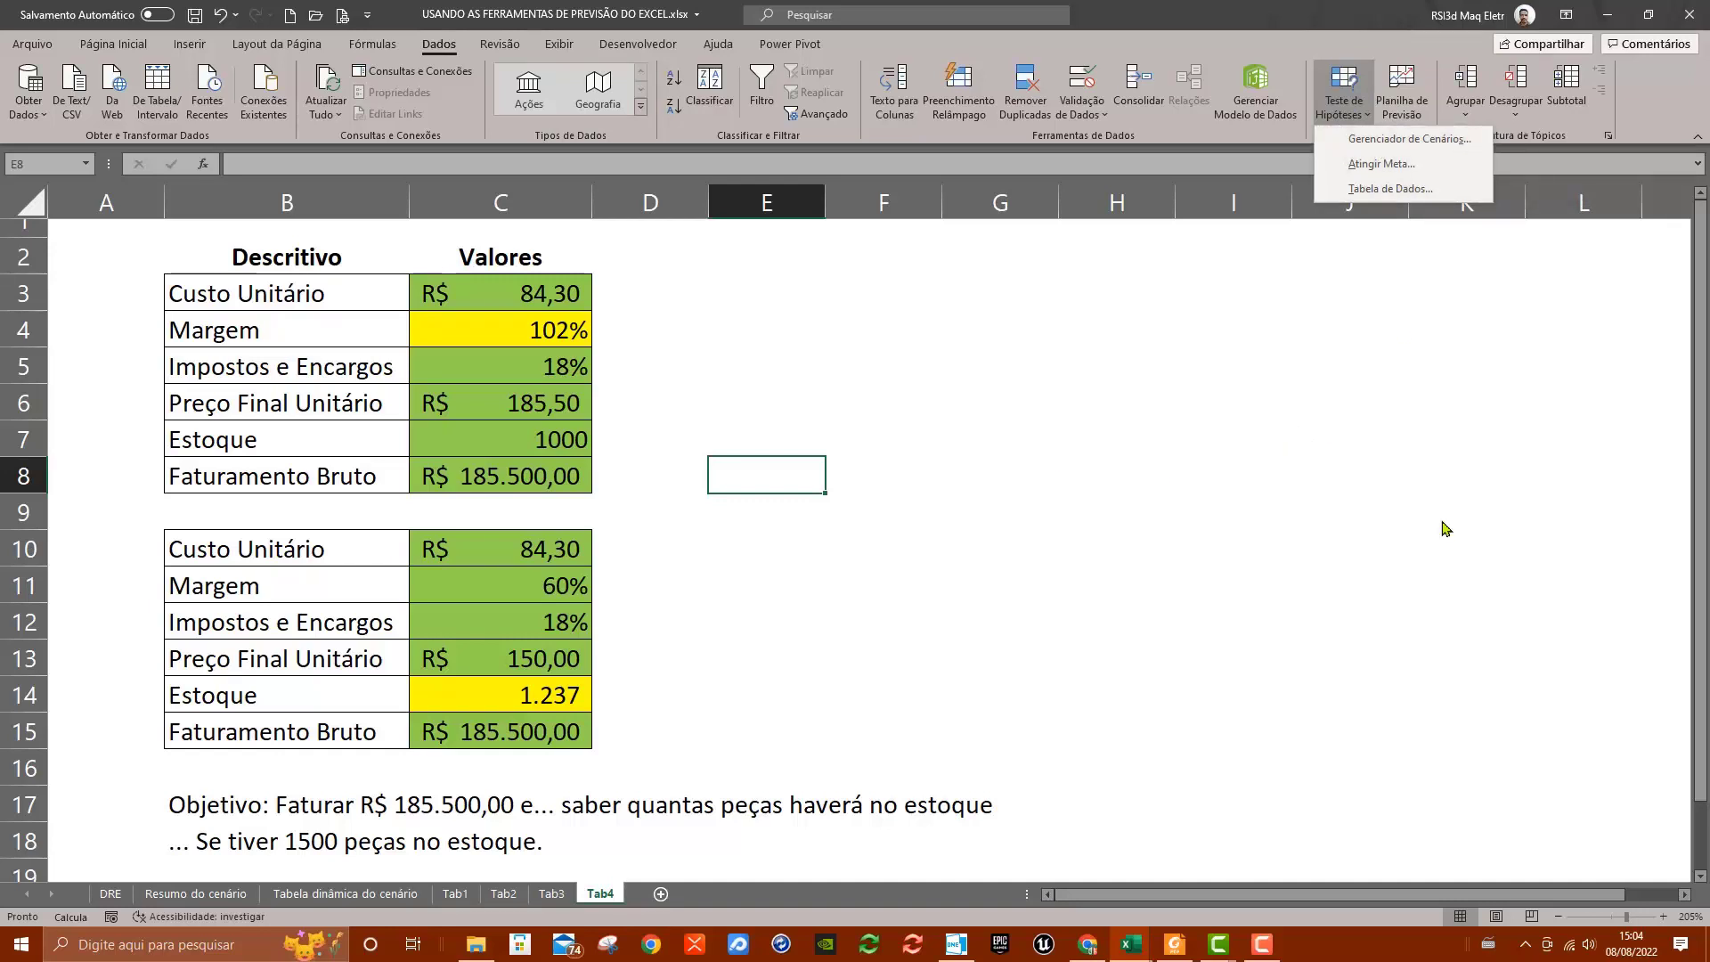
Open the add-ins page (Suplementos) of the Excel options
click(1315, 468)
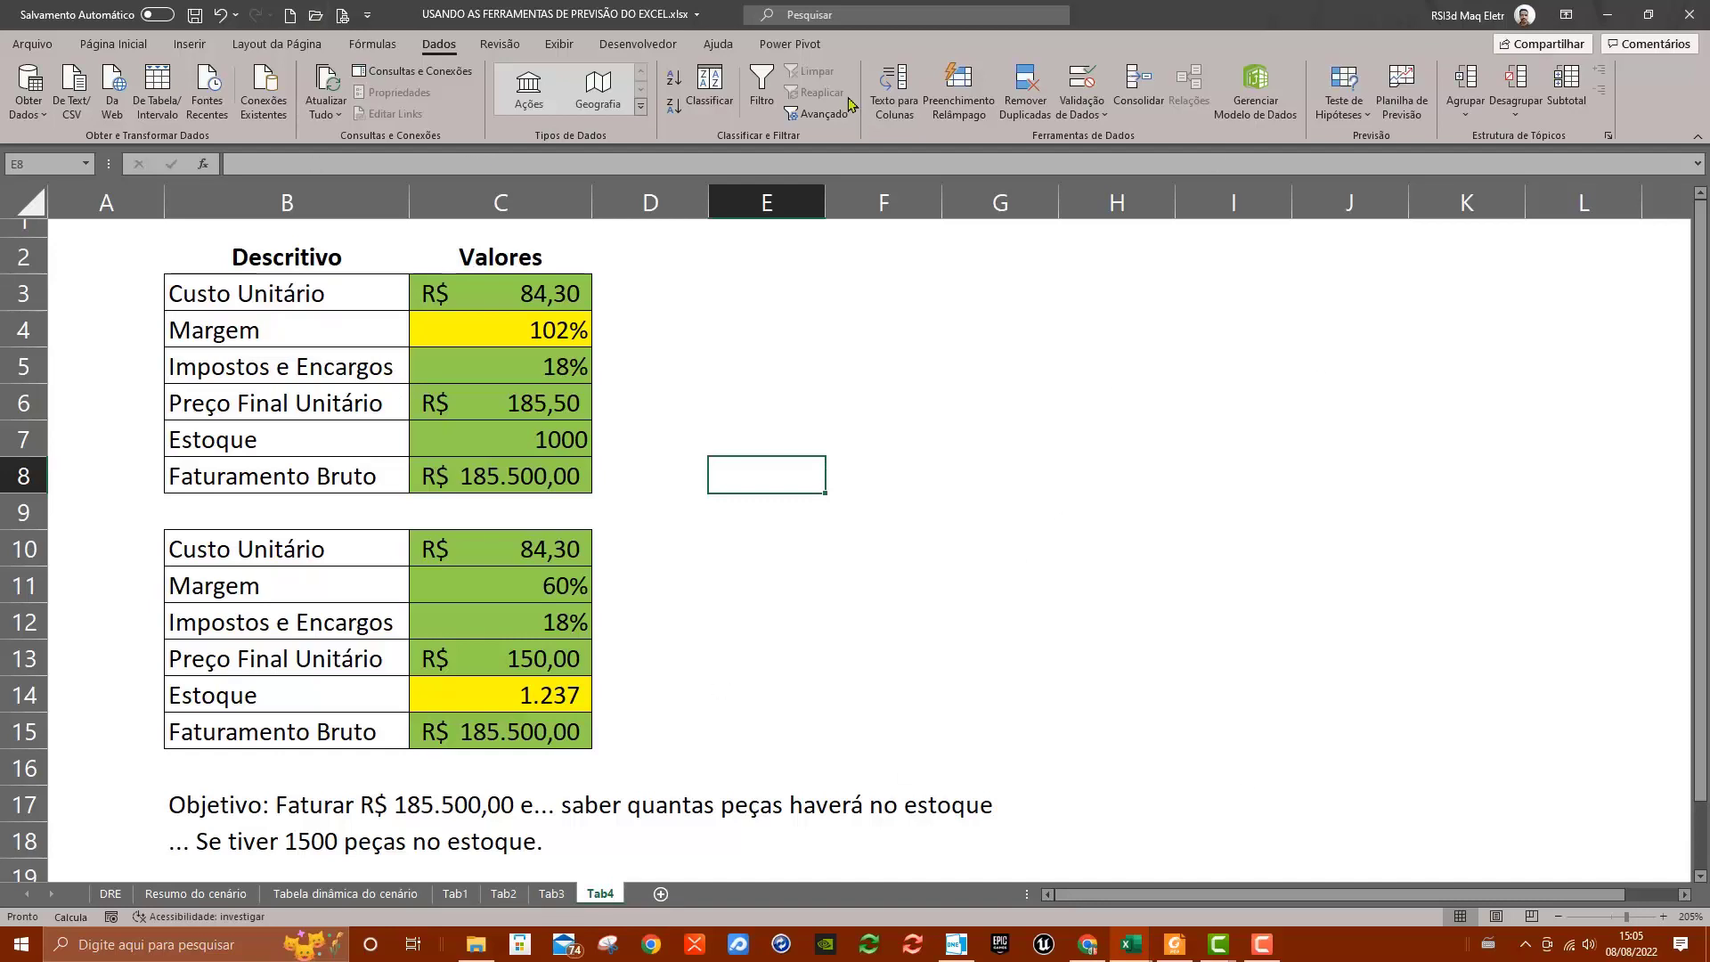
click(27, 44)
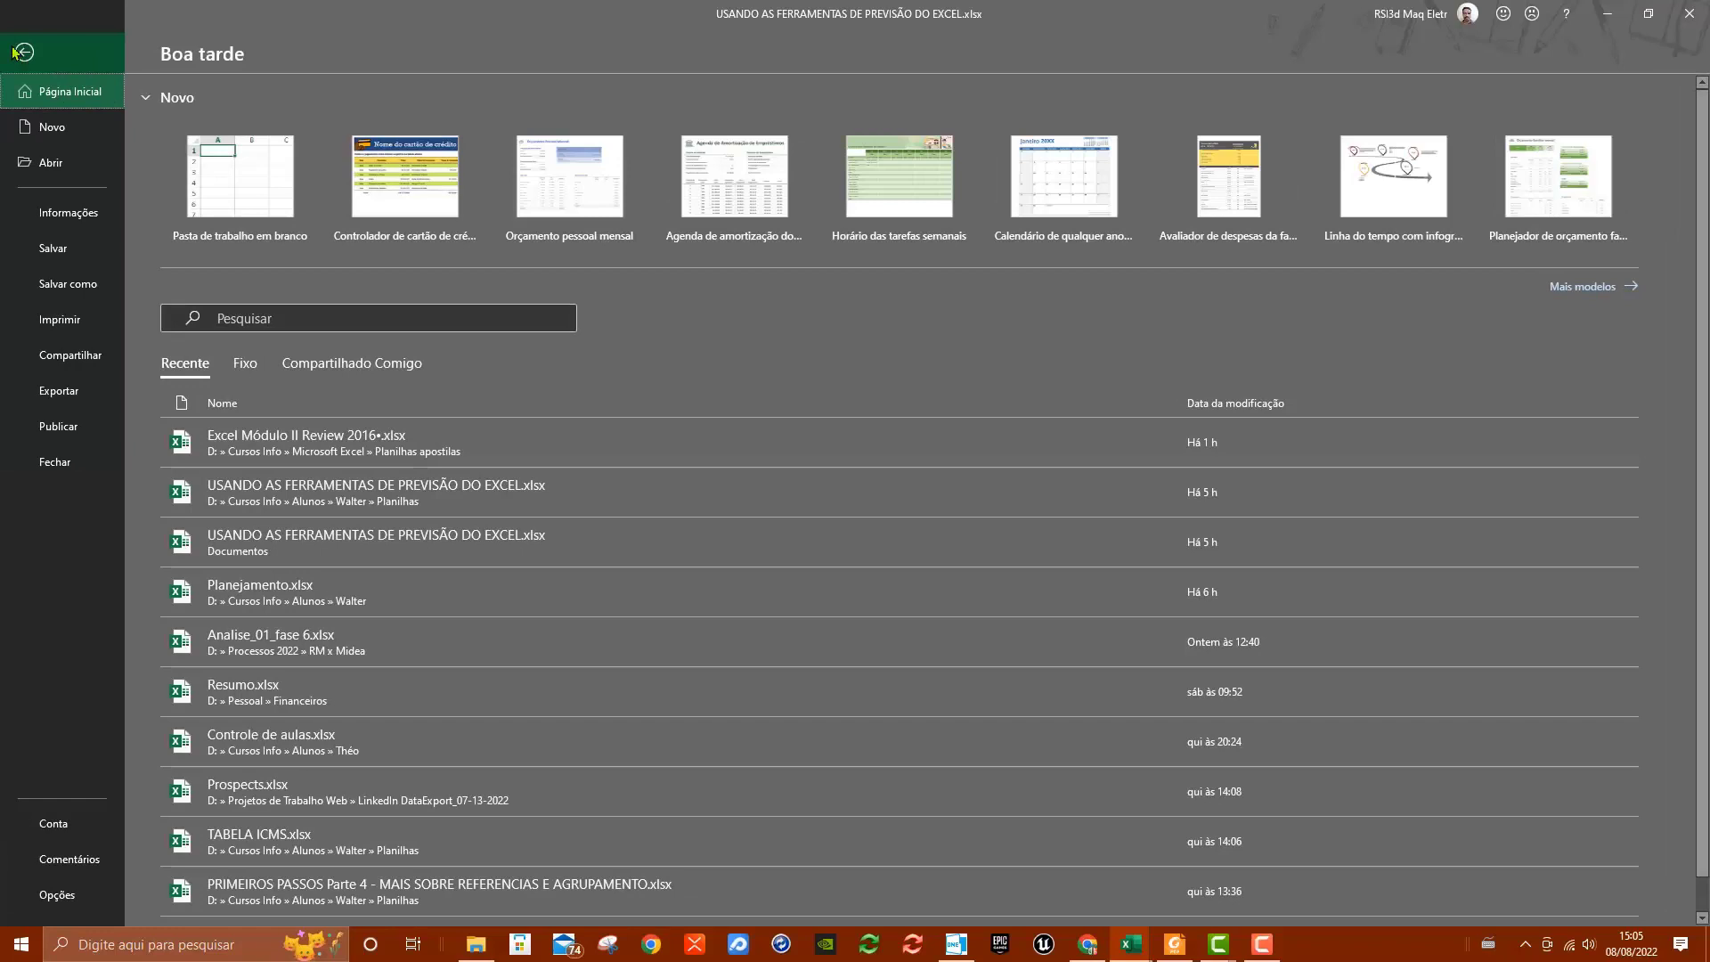
click(35, 905)
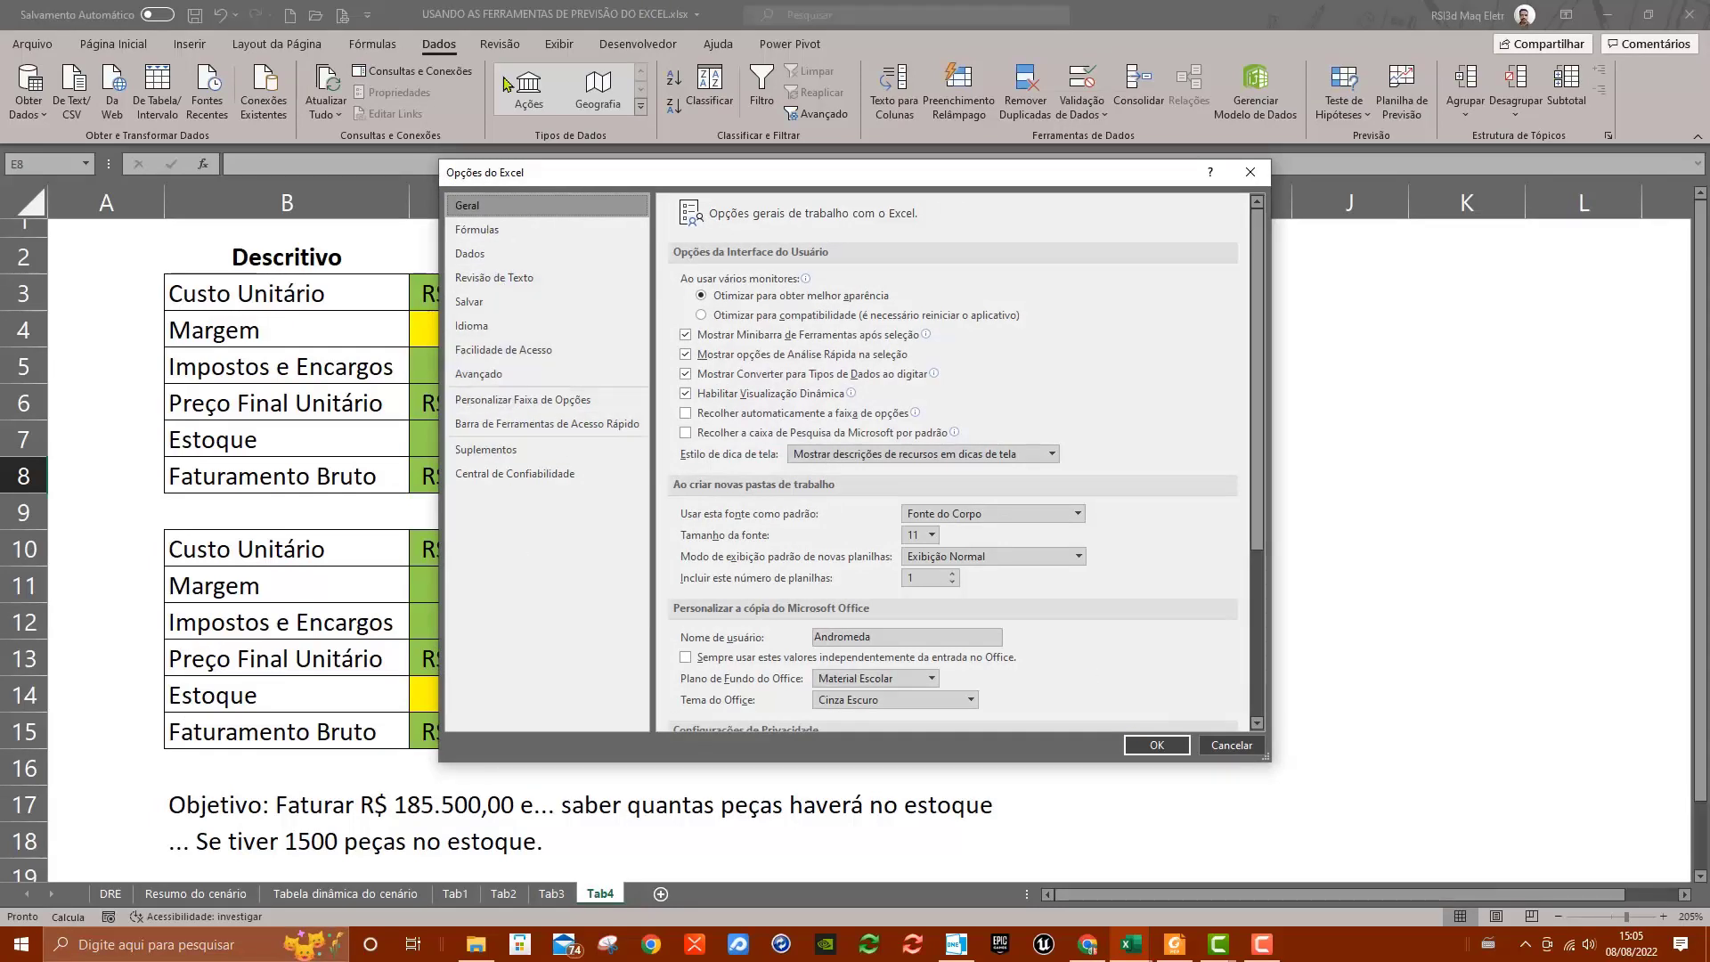
click(539, 462)
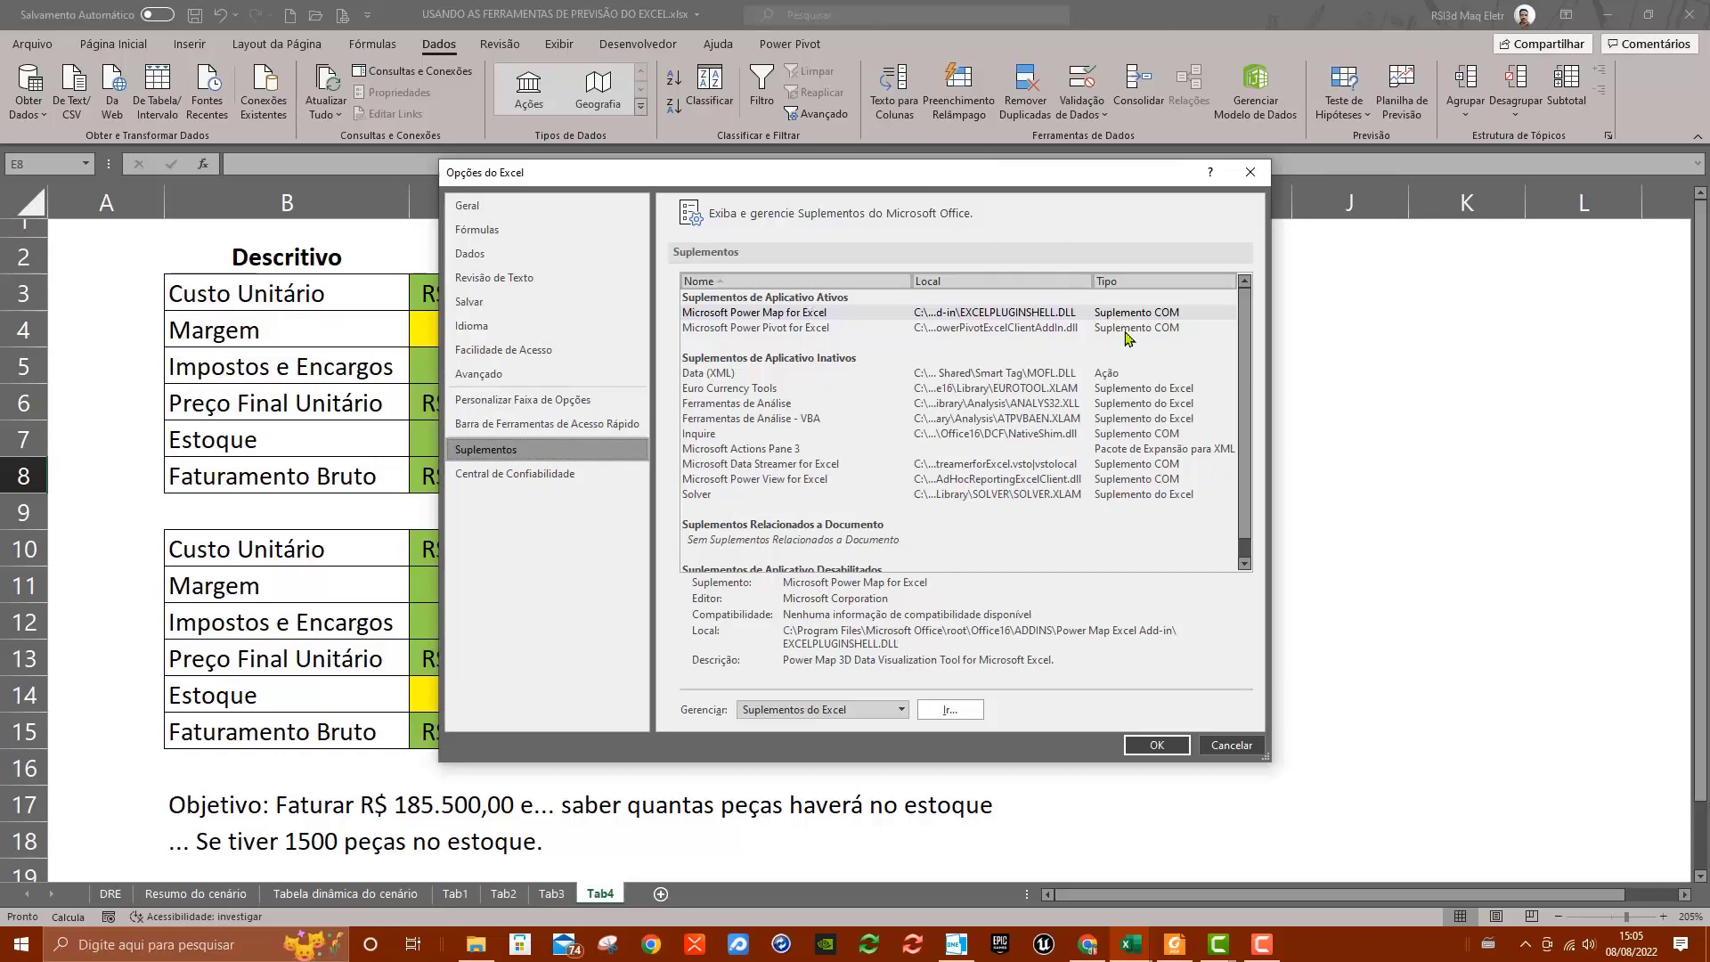
Examine the details of the inactive add-ins, including Data (XML), Ferramentas de Análise, Ferramentas de Análise - VBA and Solver
click(962, 495)
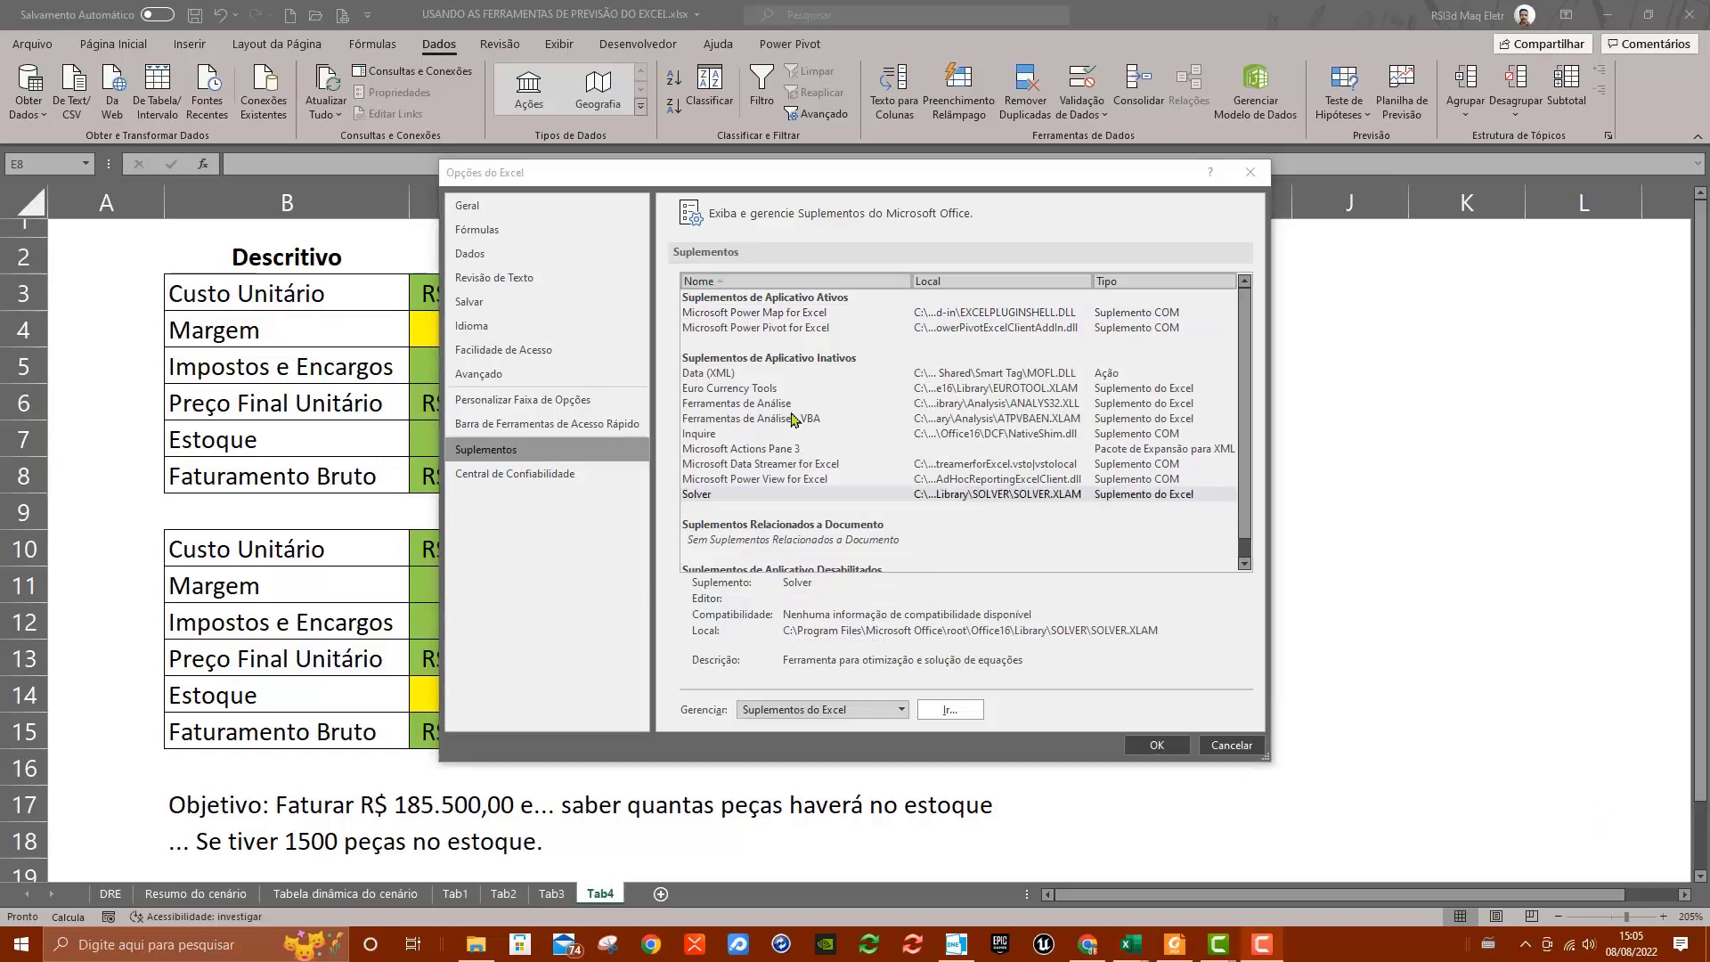
click(717, 373)
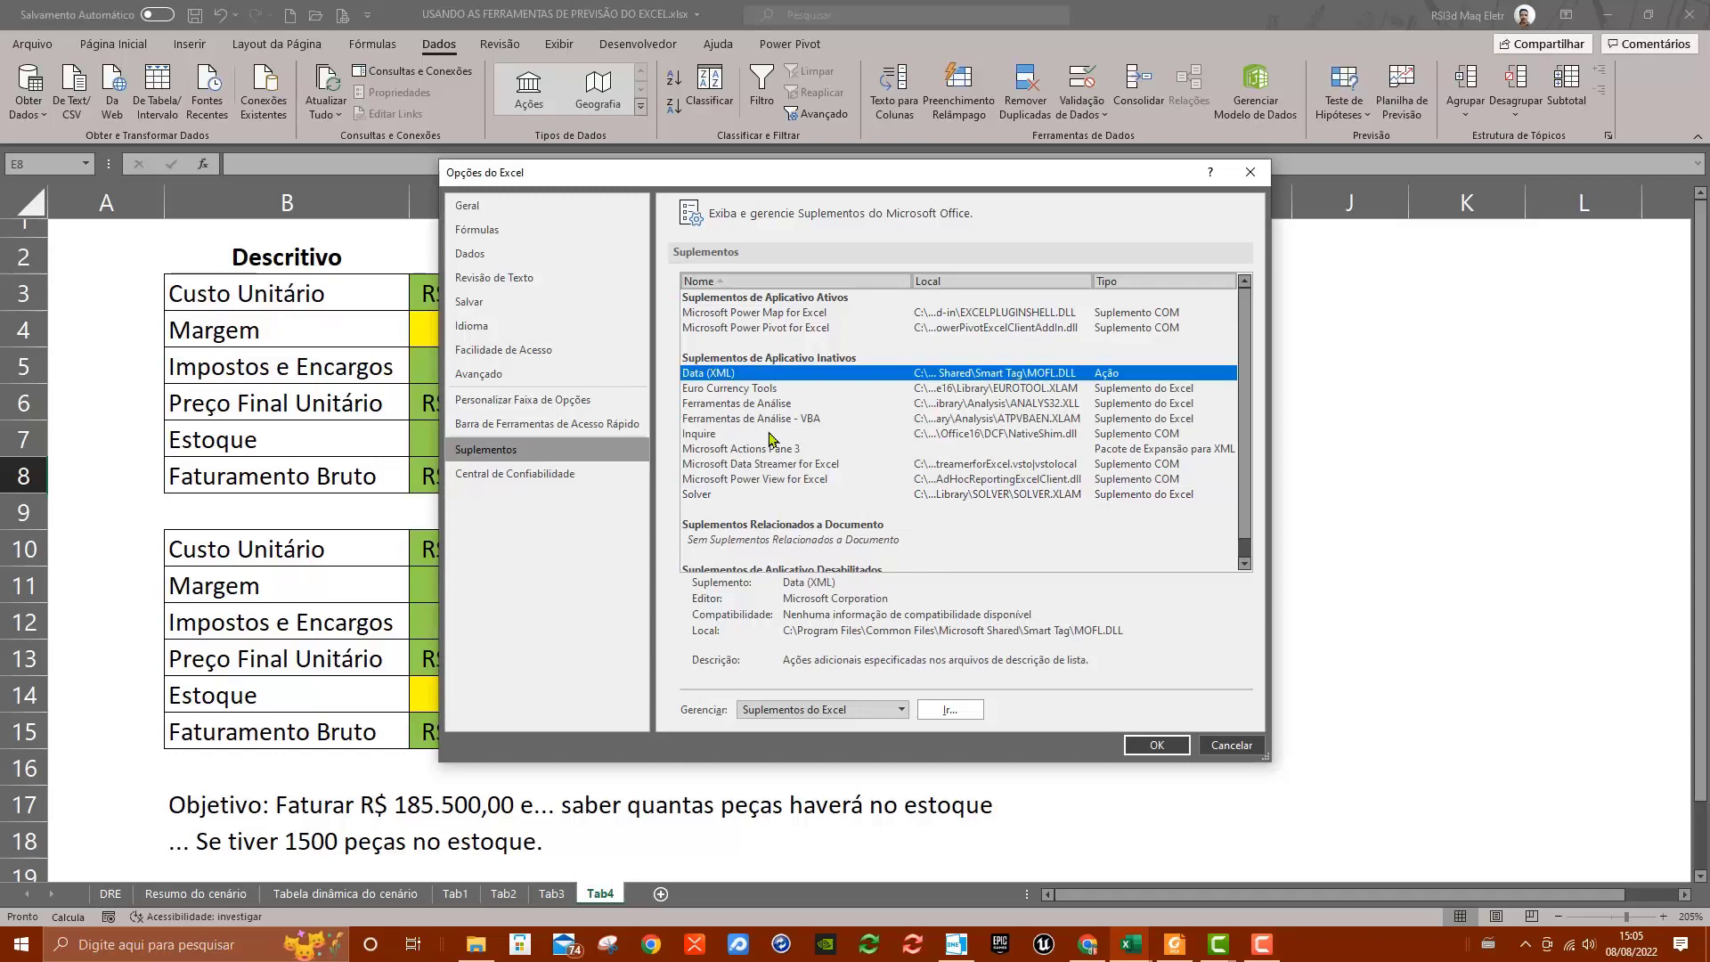
click(748, 392)
click(762, 405)
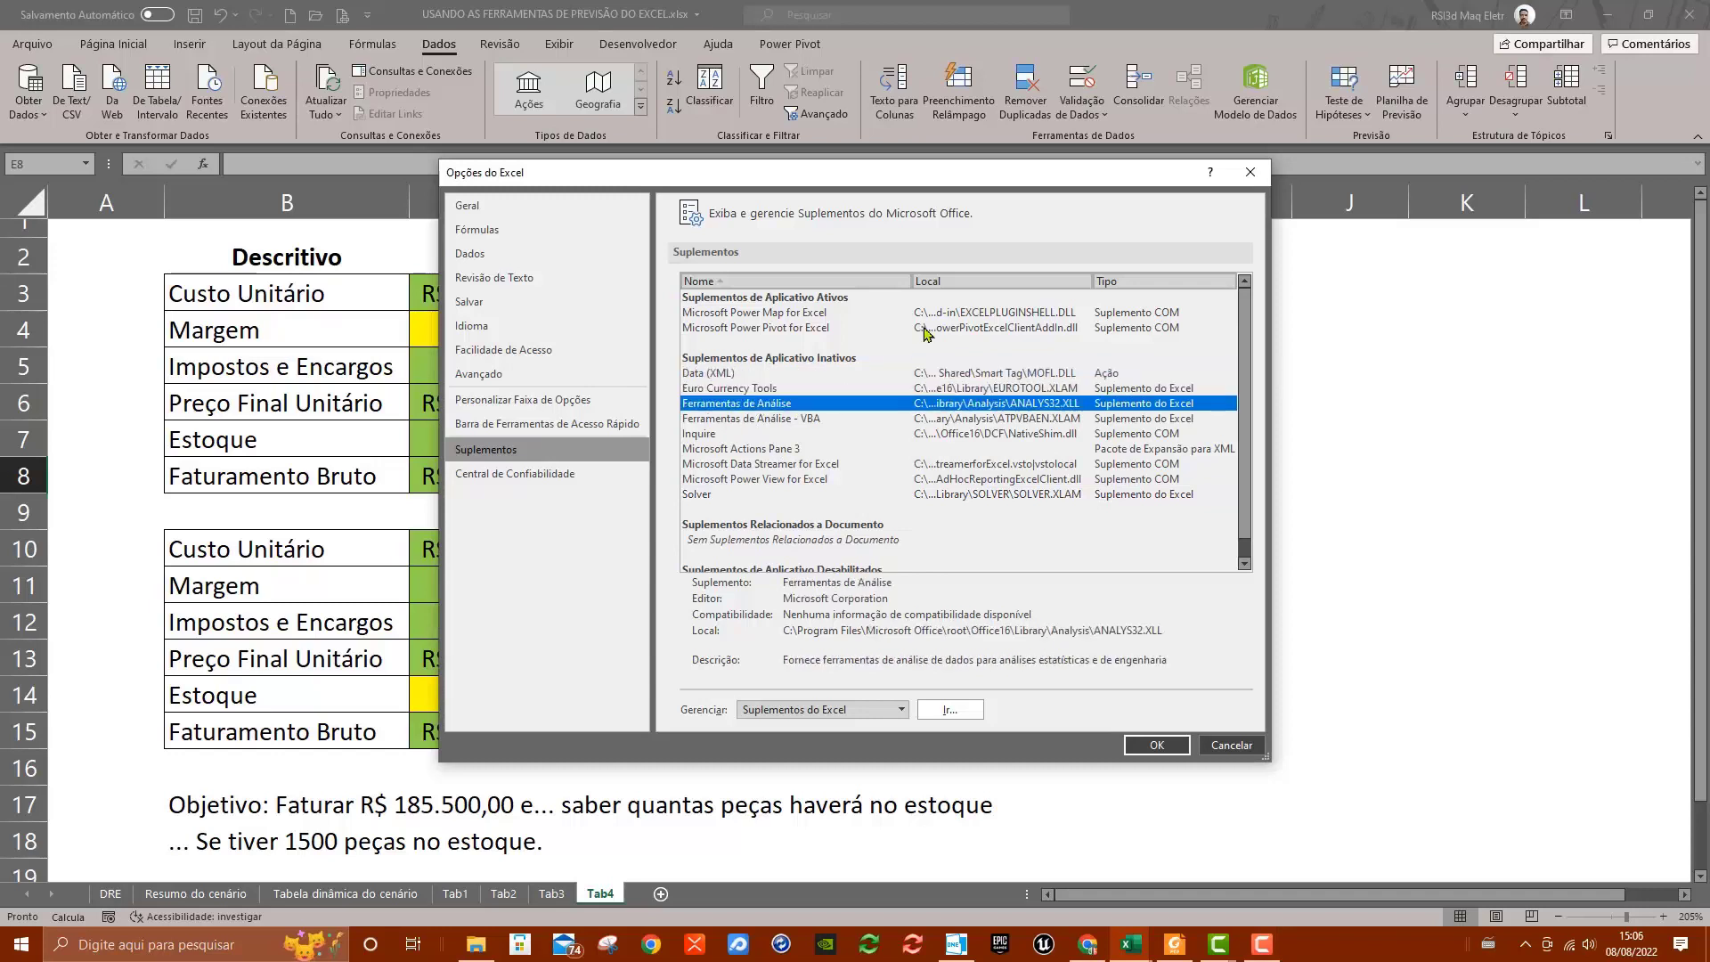
click(761, 420)
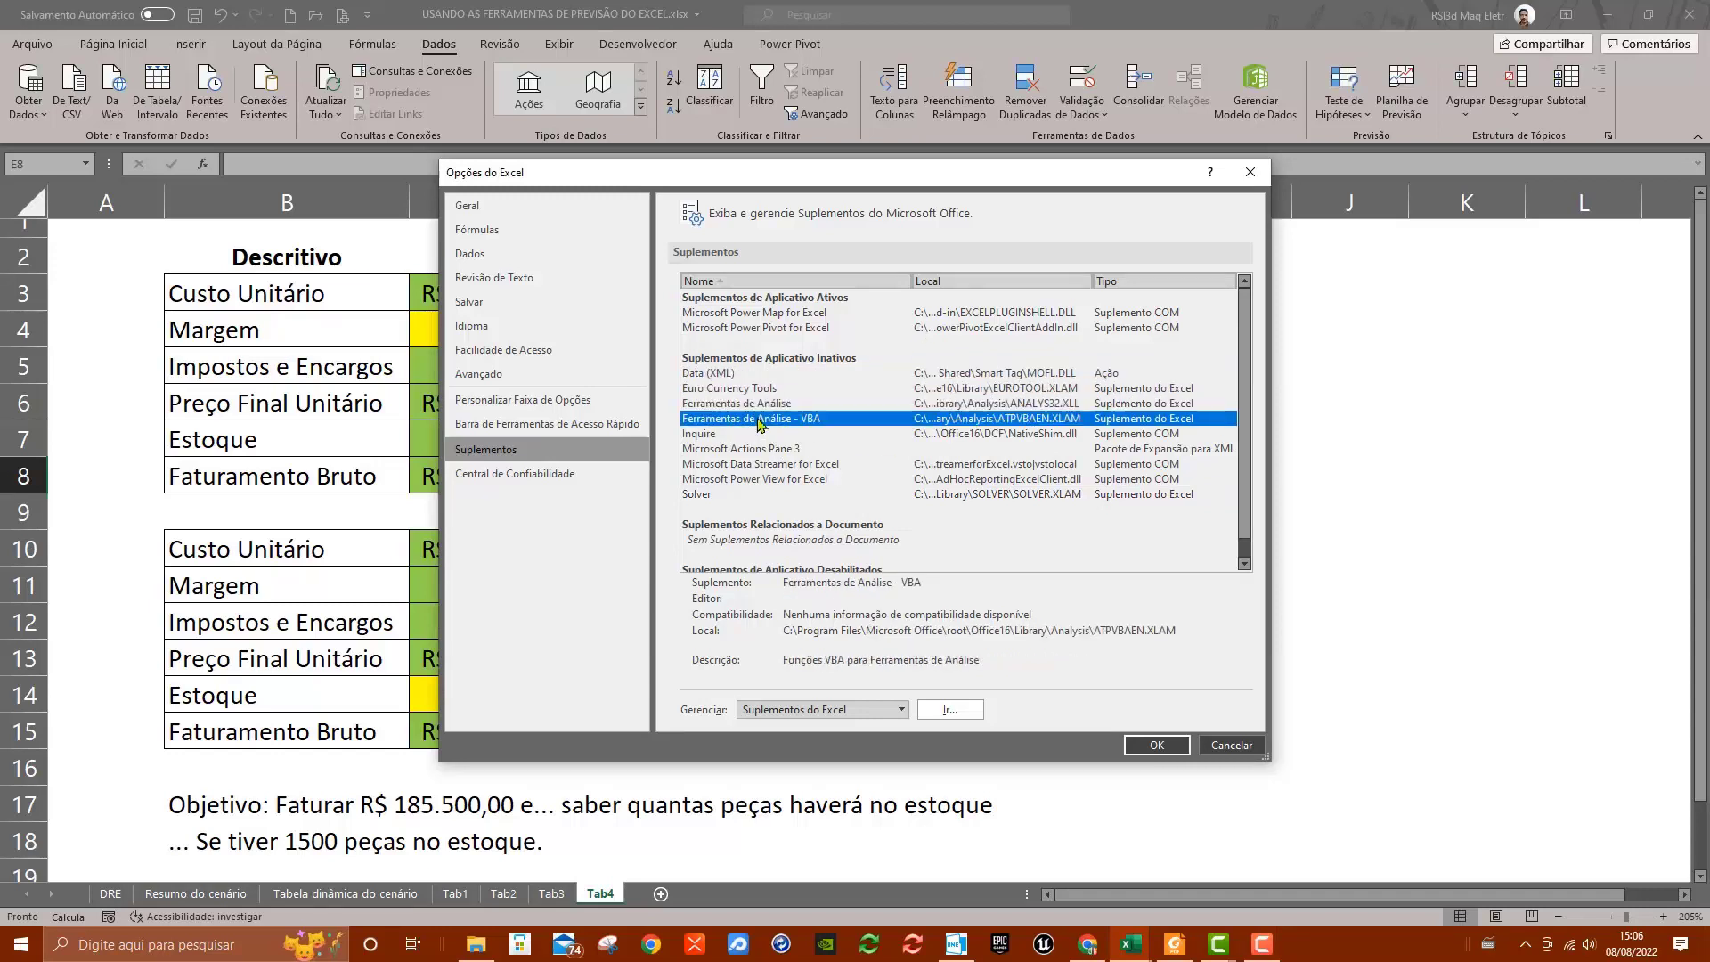
click(702, 496)
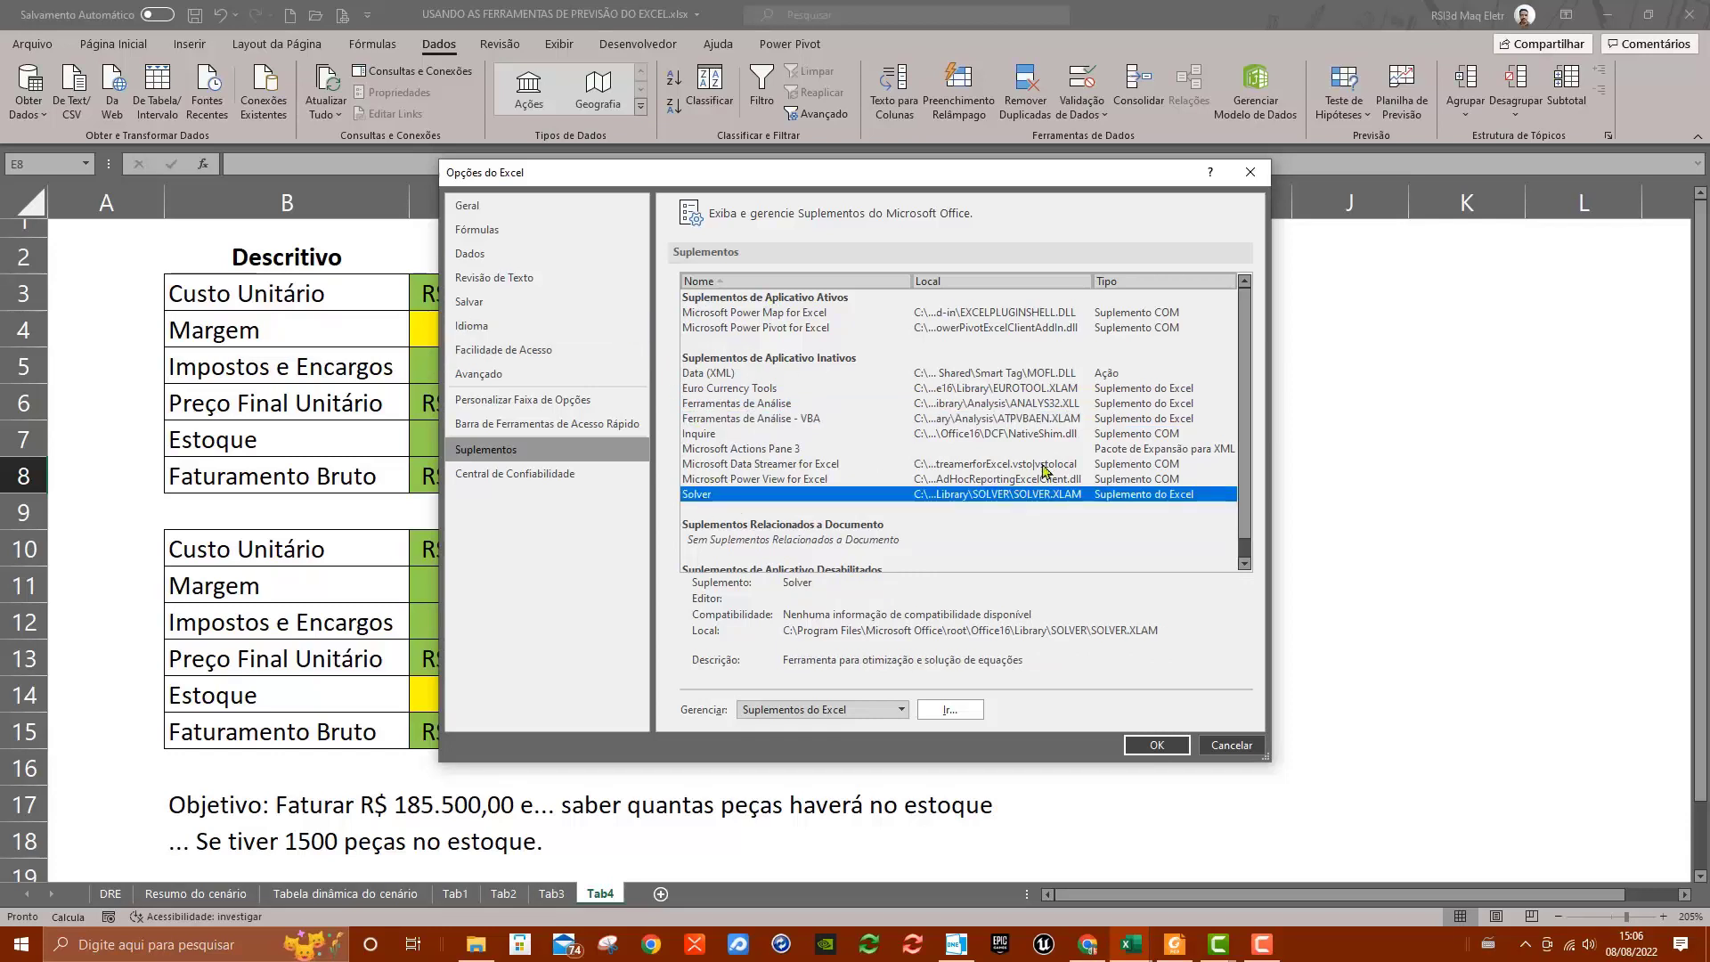
scroll(1020, 477, down, 1)
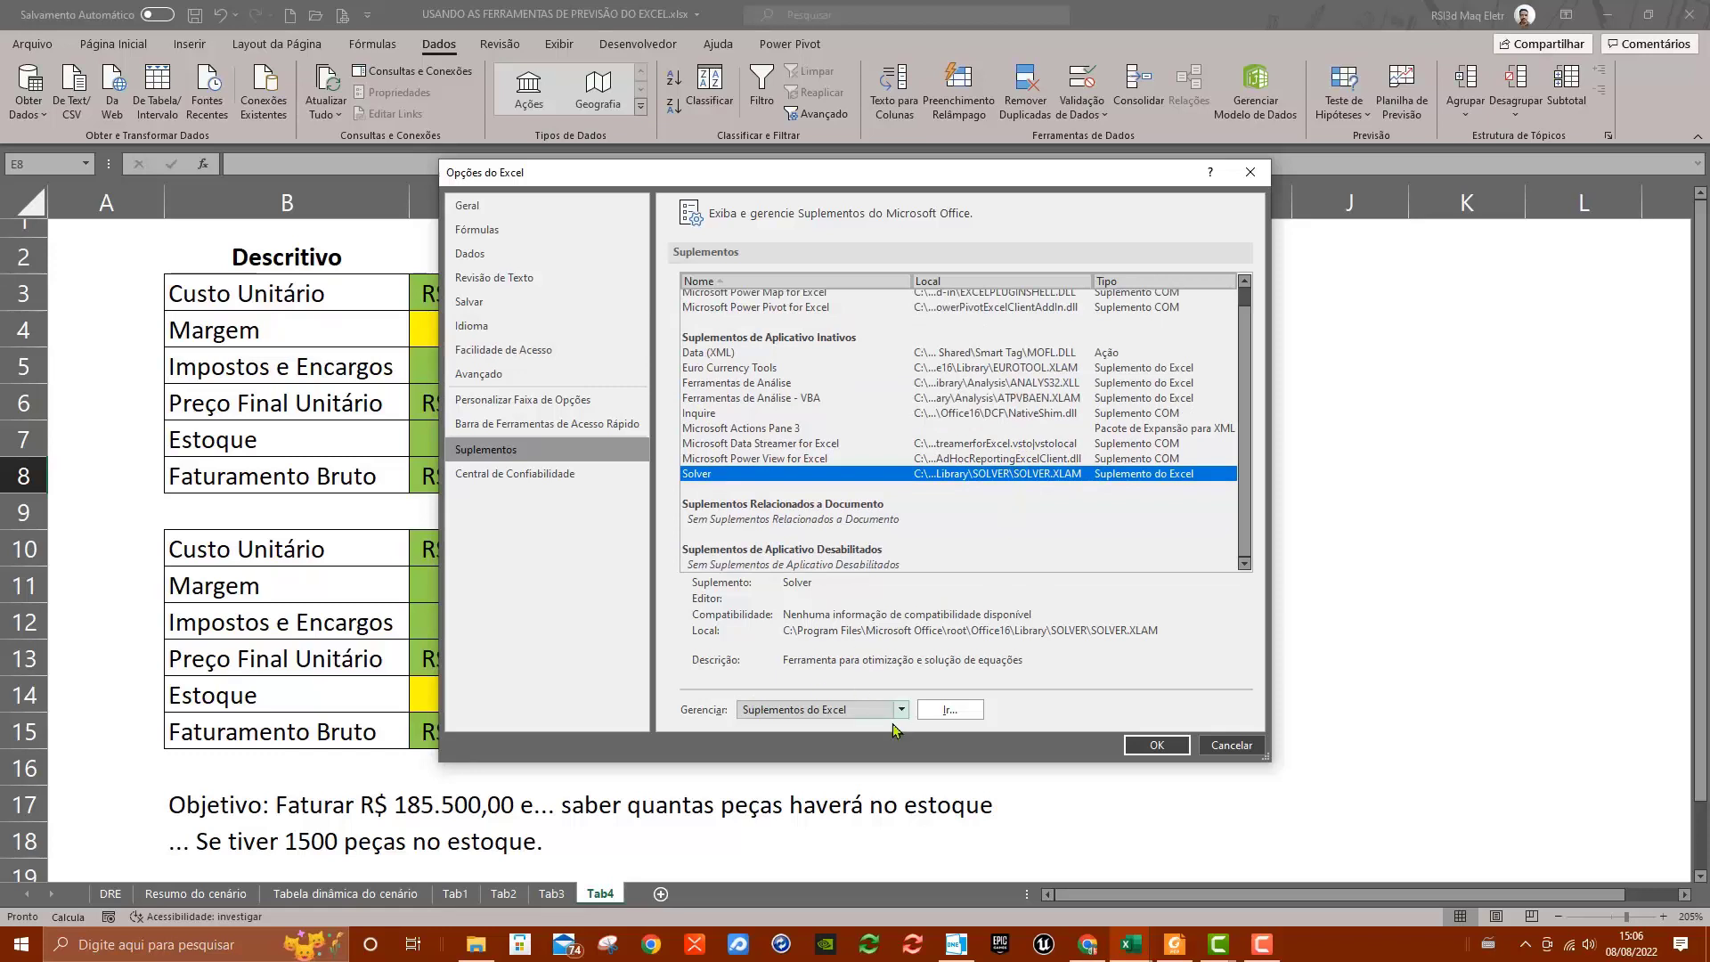
Enable the Solver, Ferramentas de Análise and Ferramentas de Análise - VBA add-ins
click(960, 712)
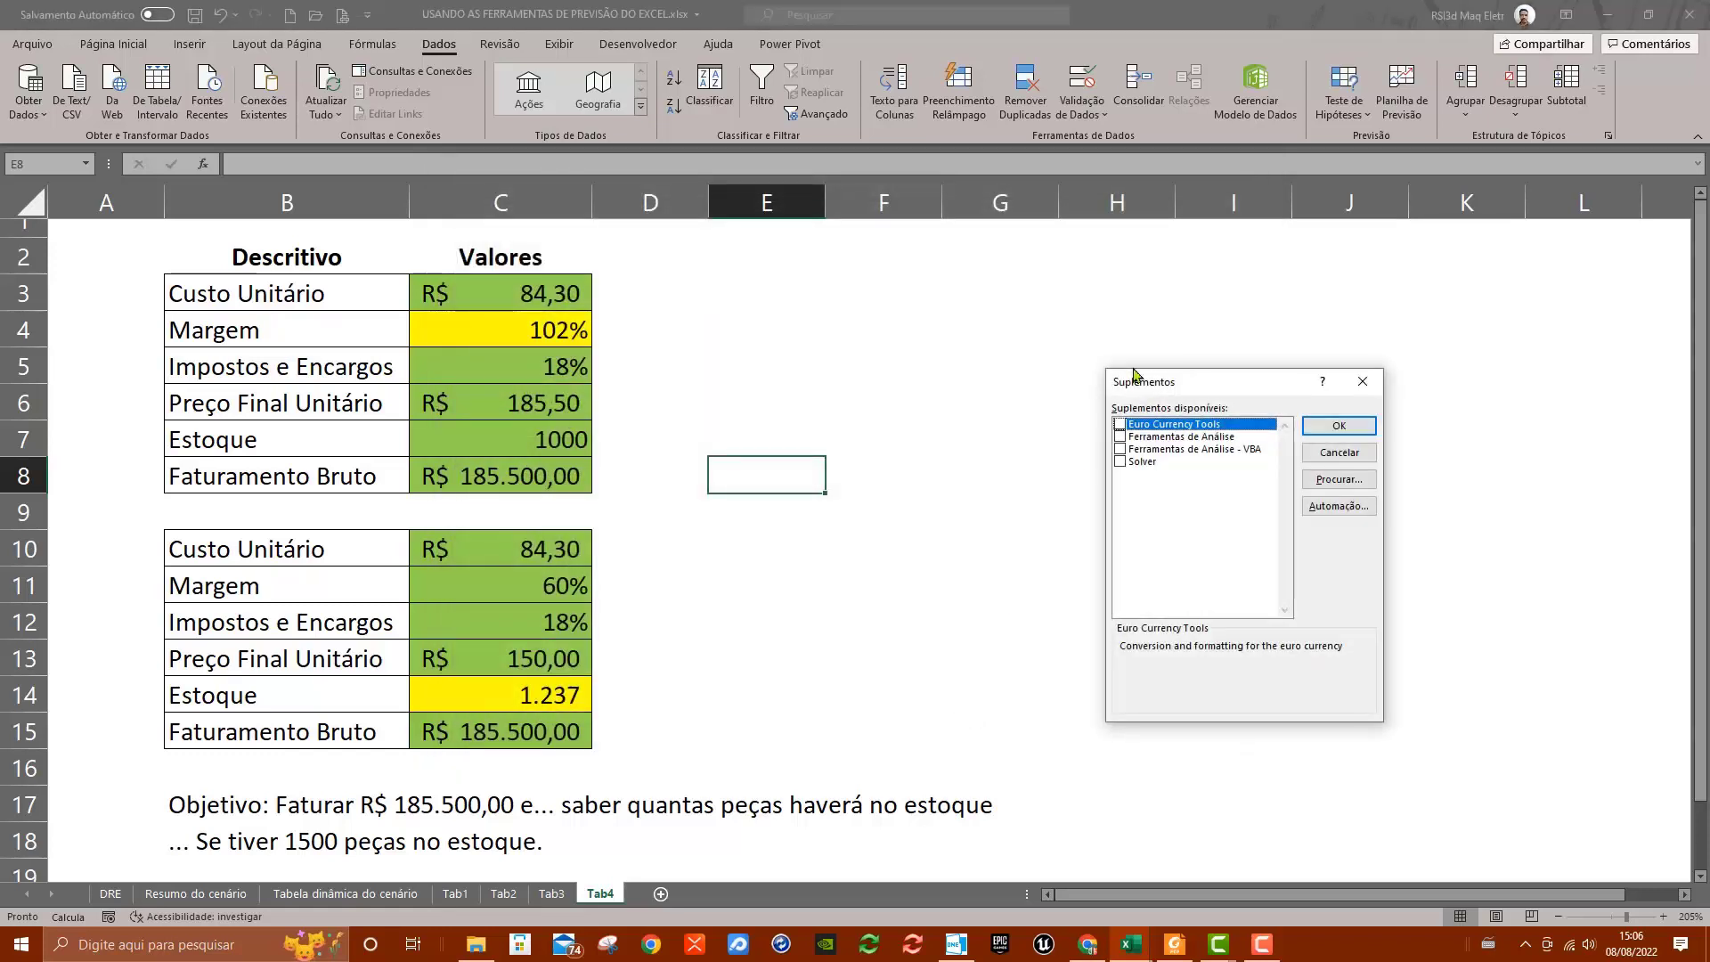
click(1120, 462)
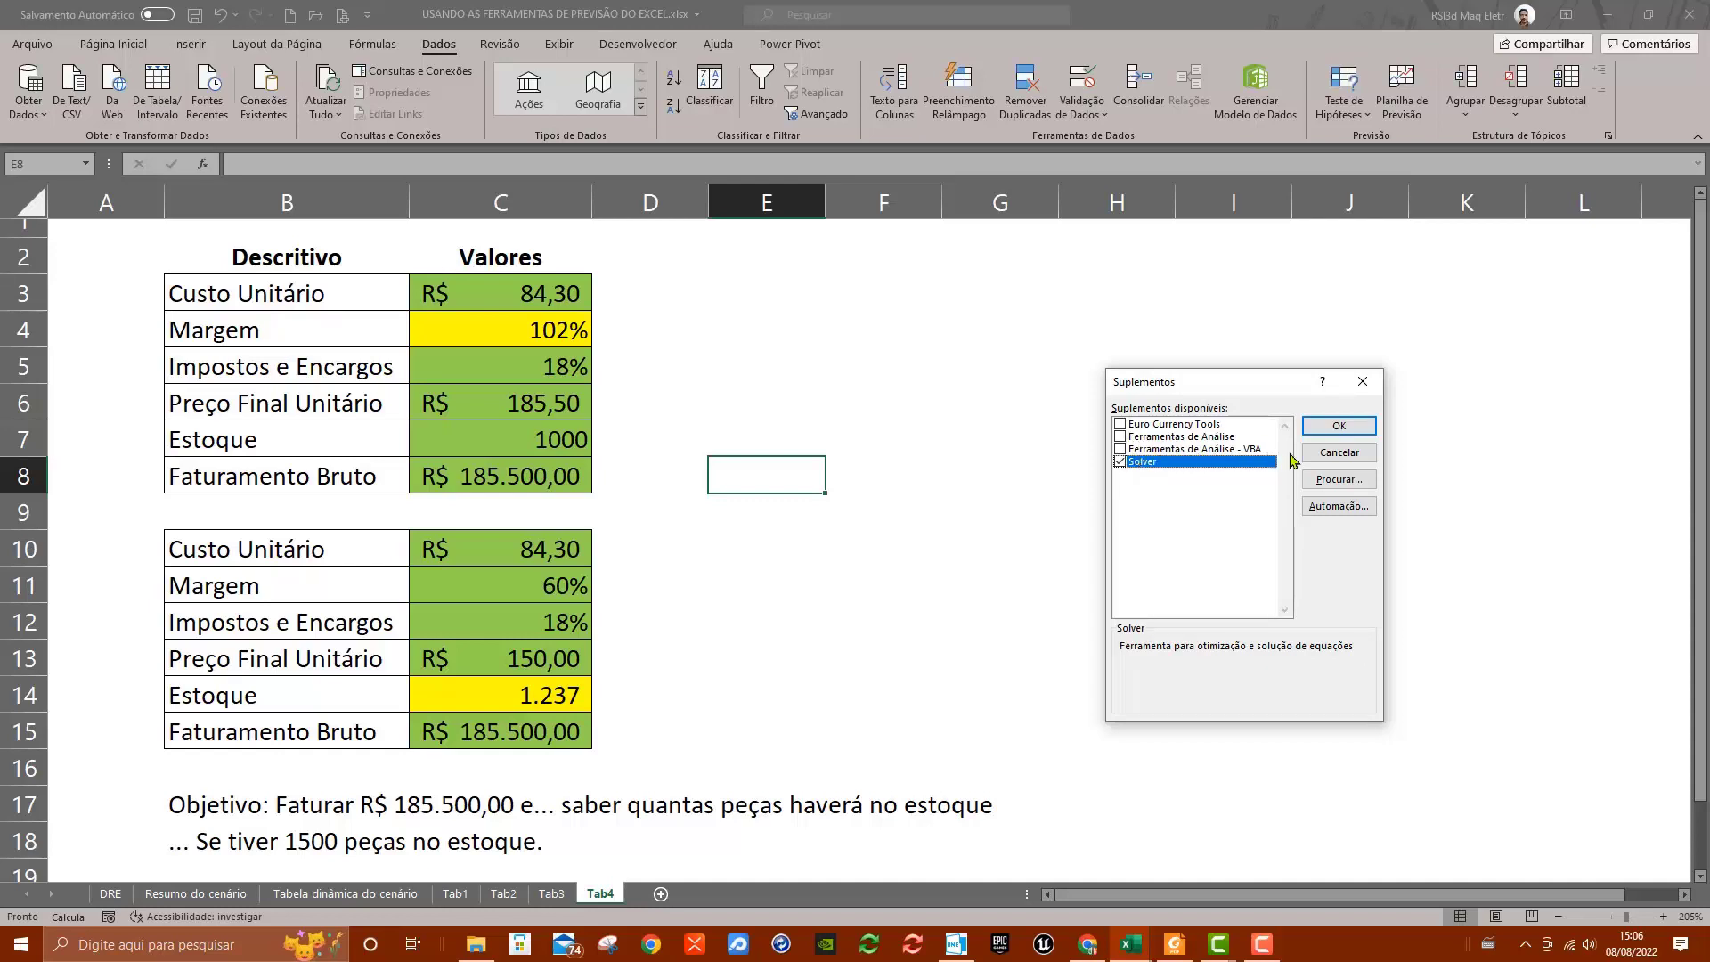
click(1120, 437)
click(1120, 450)
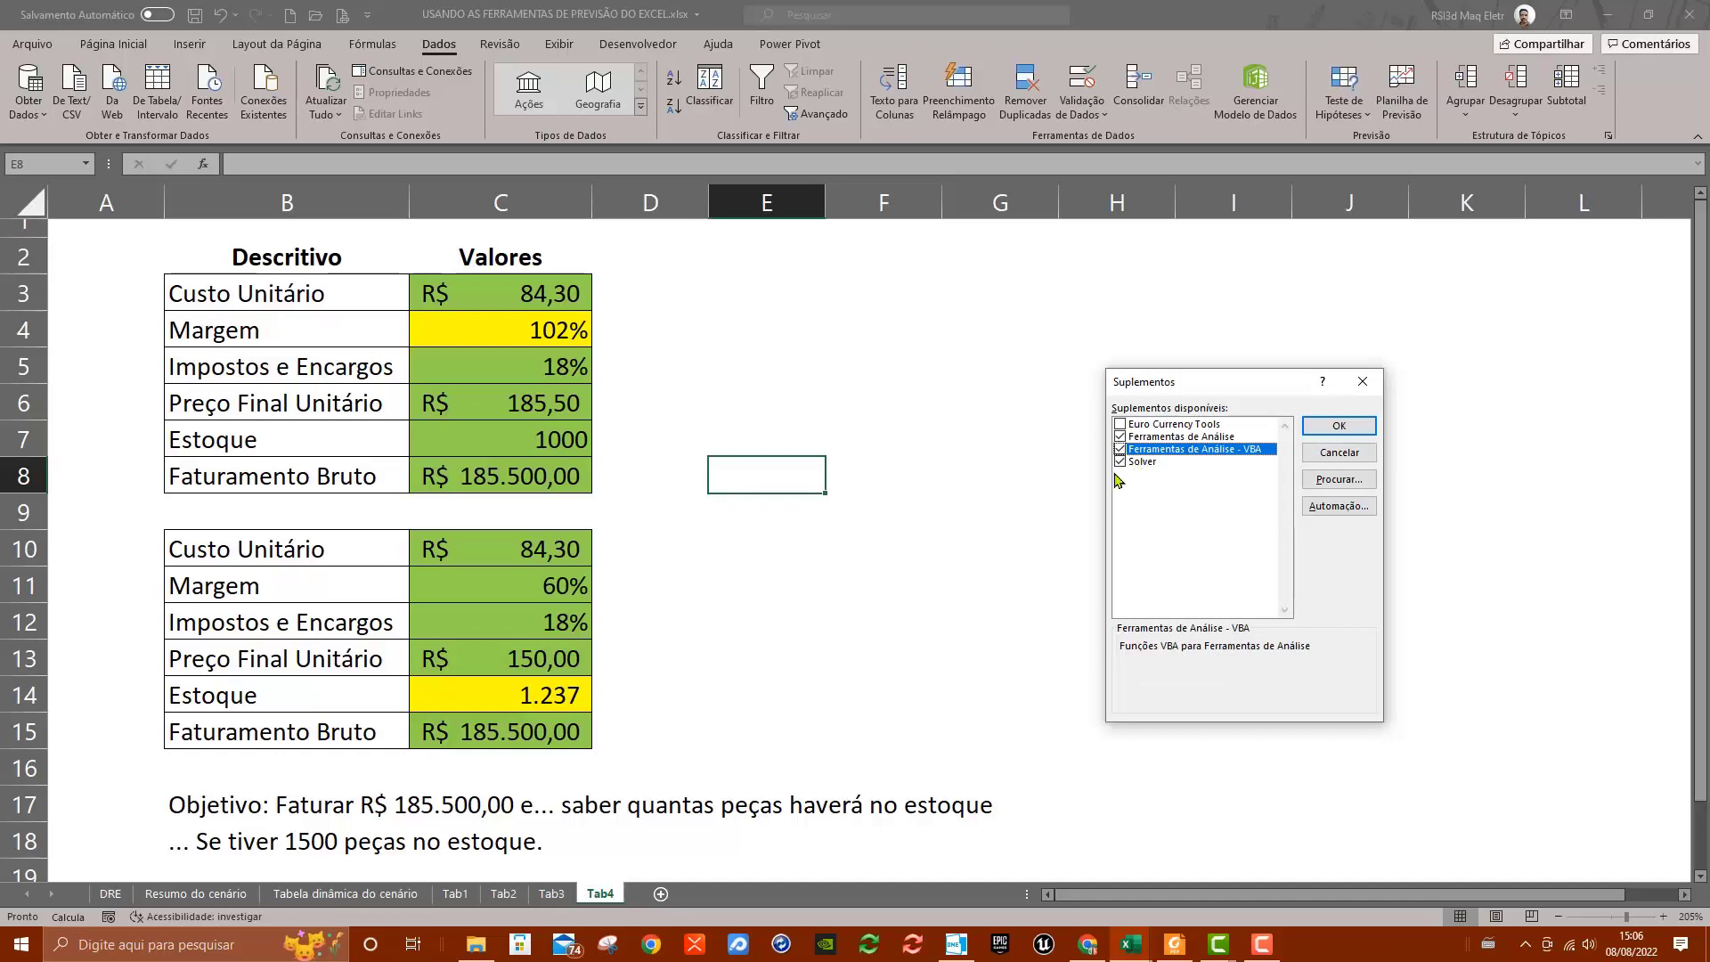
click(1335, 426)
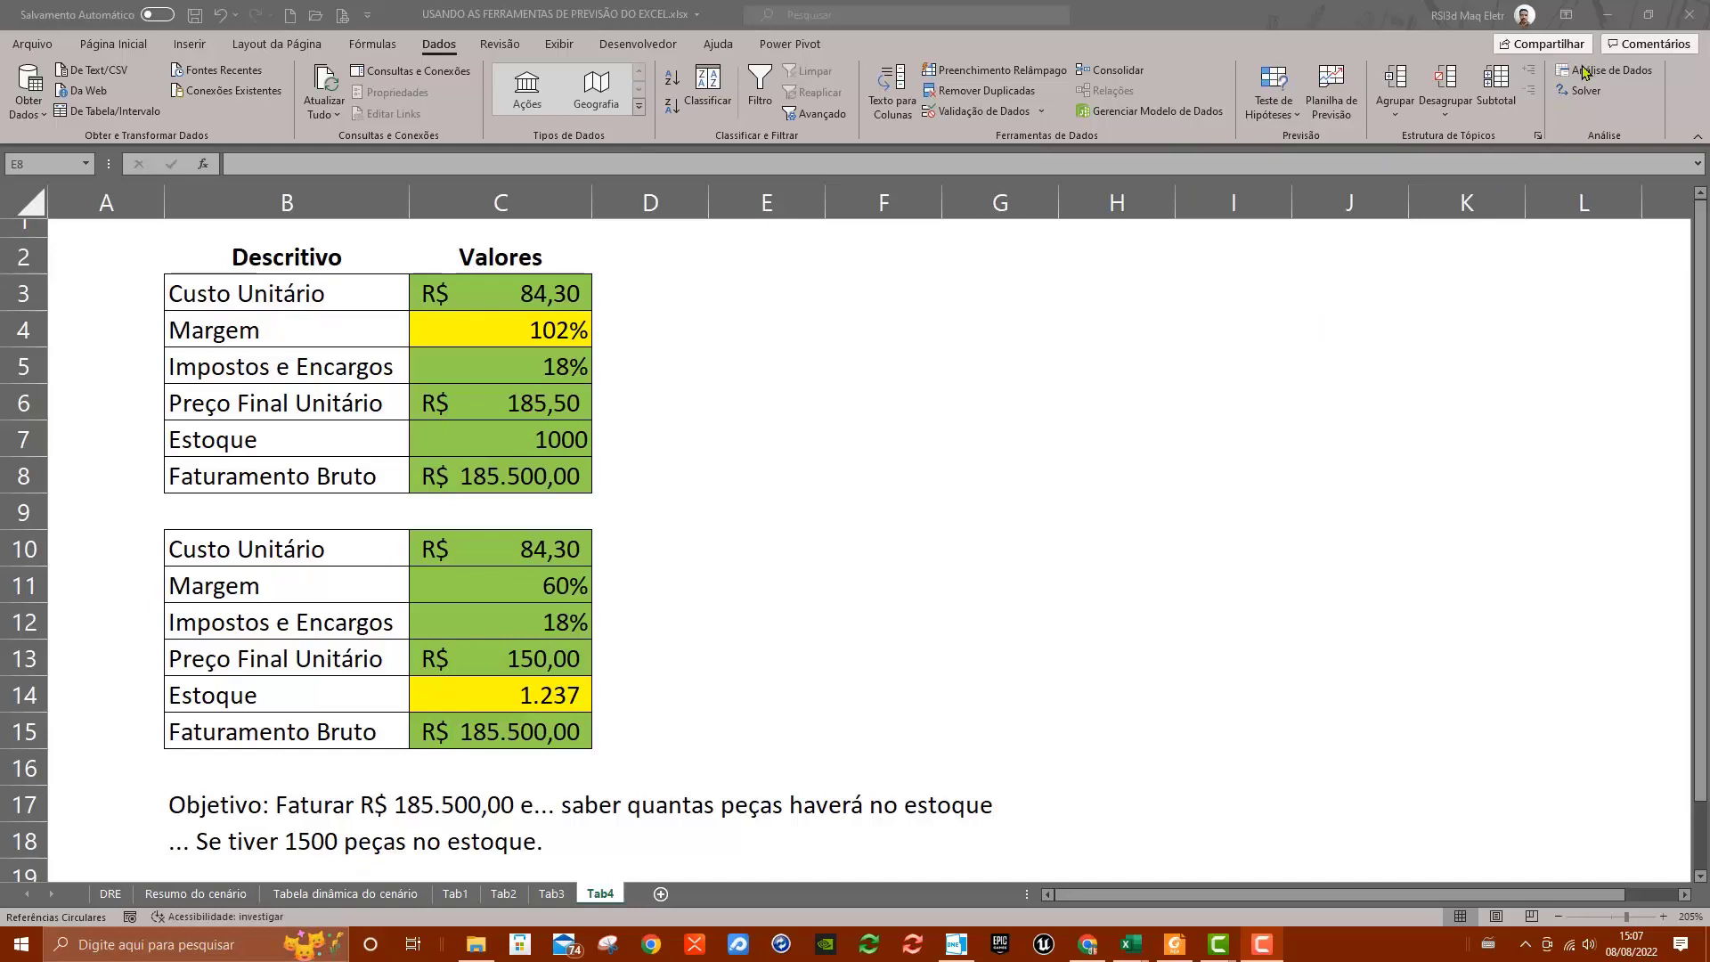
Create a copy of the Tab1 sheet at the end of the workbook
click(548, 892)
click(453, 897)
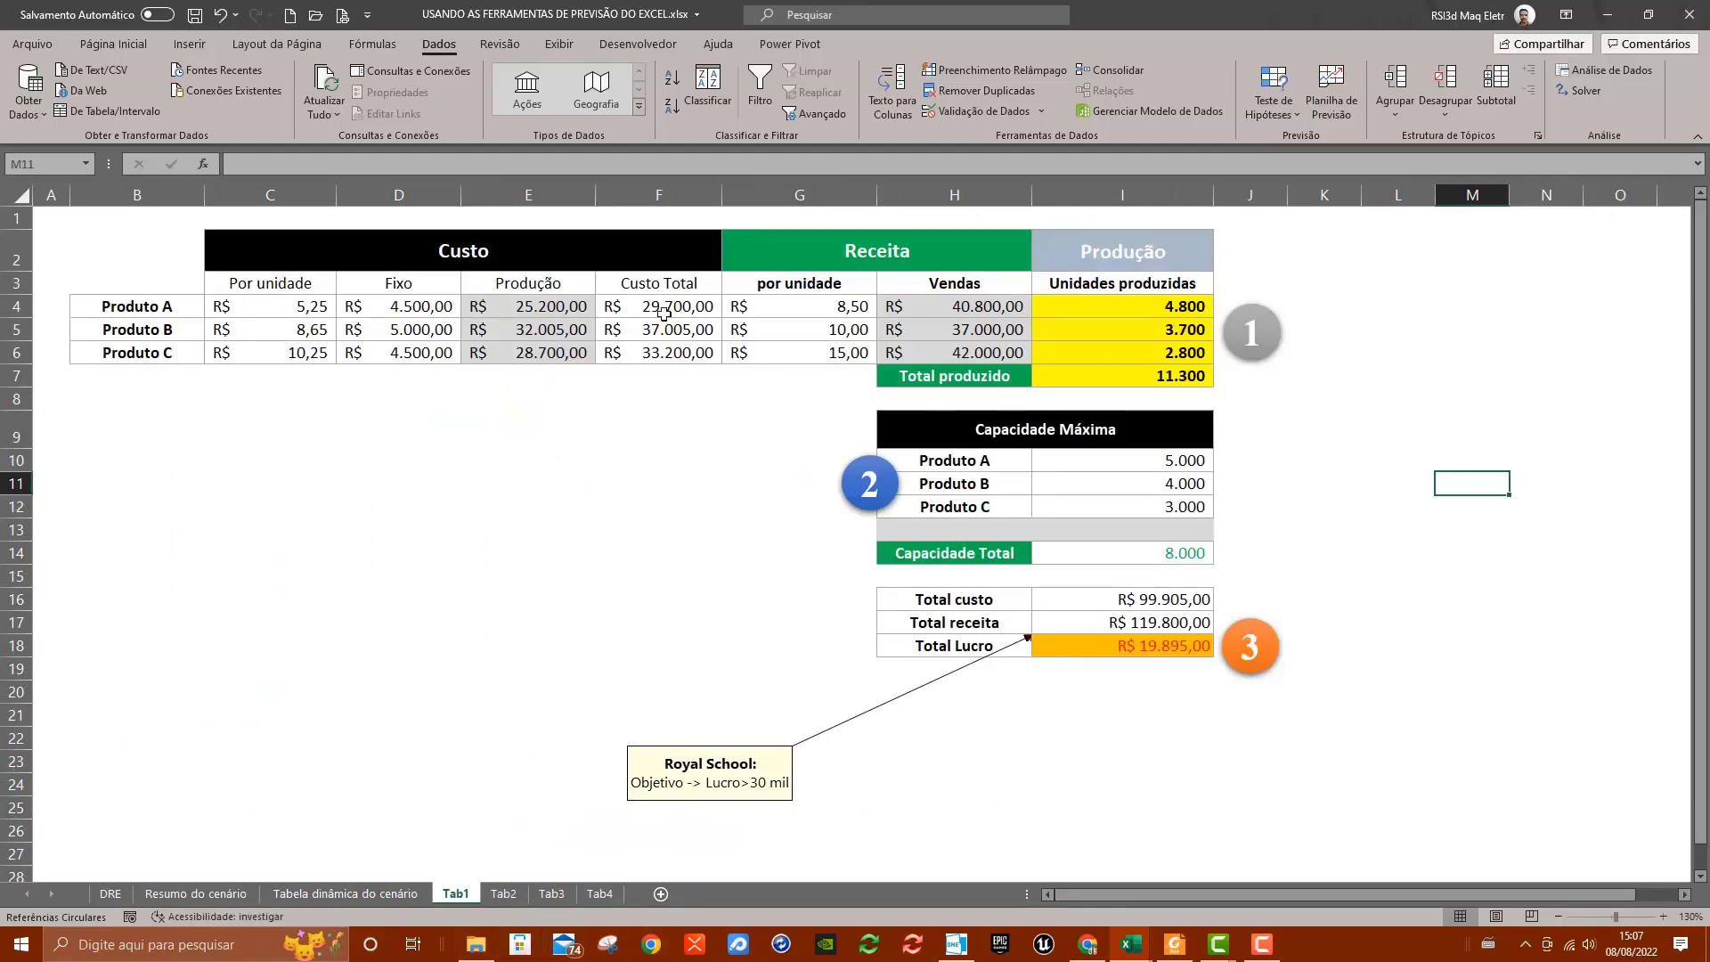
right_click(466, 897)
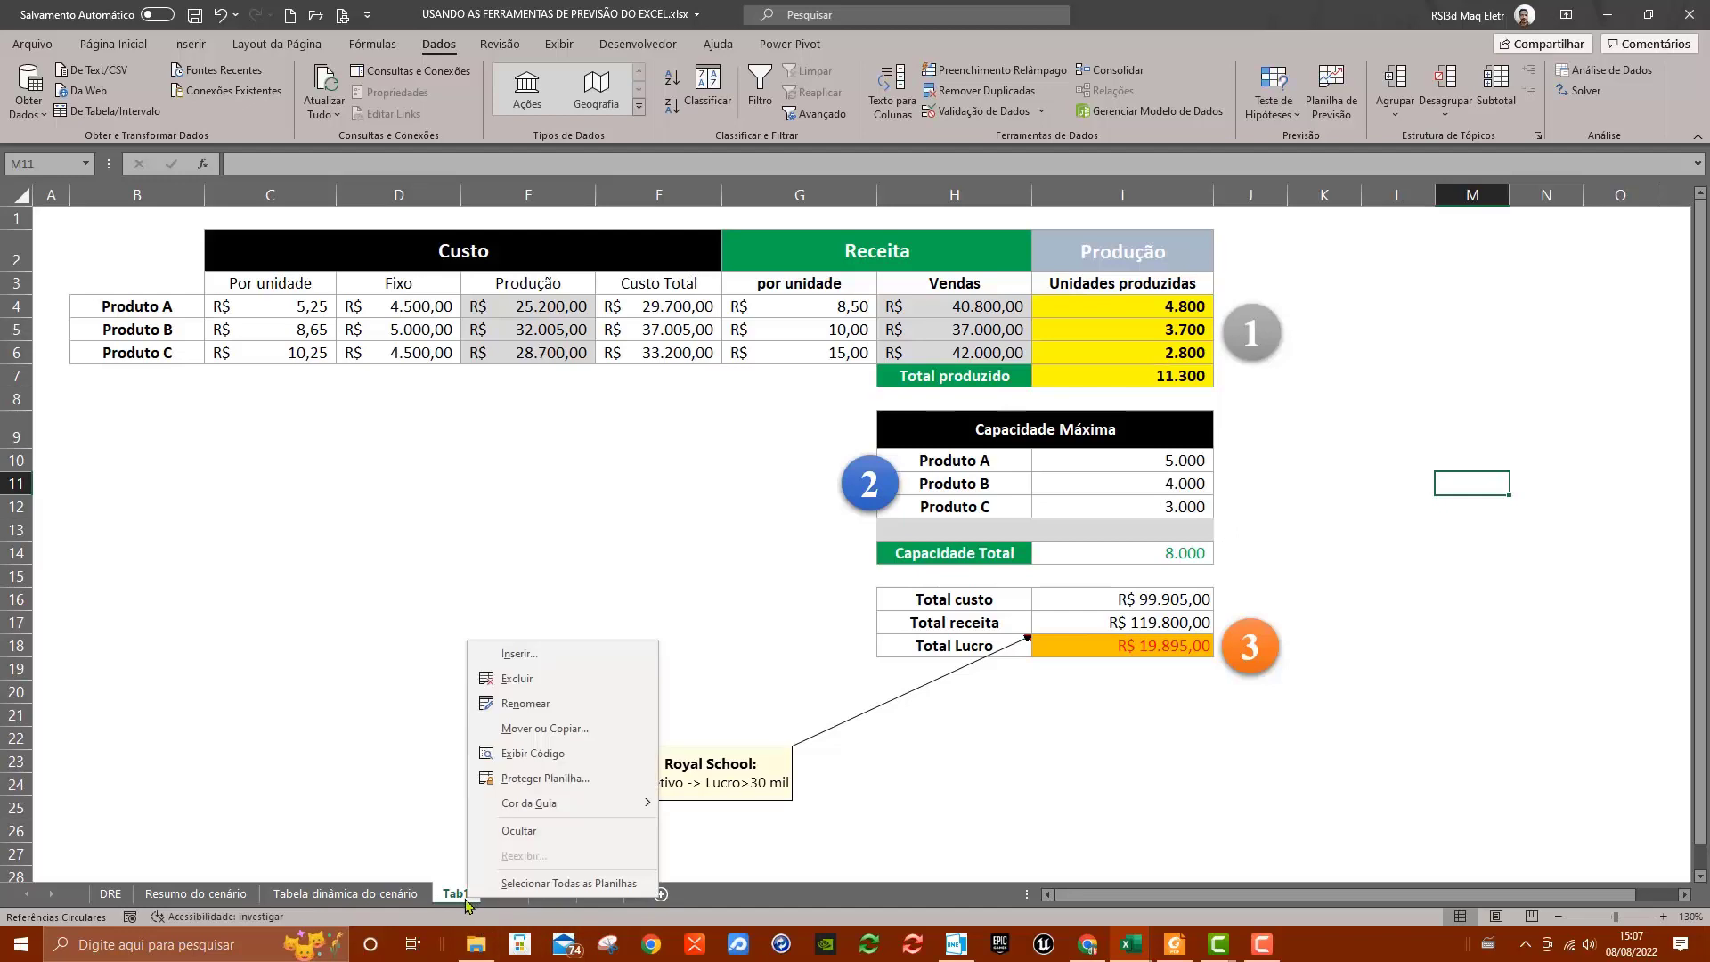
click(570, 728)
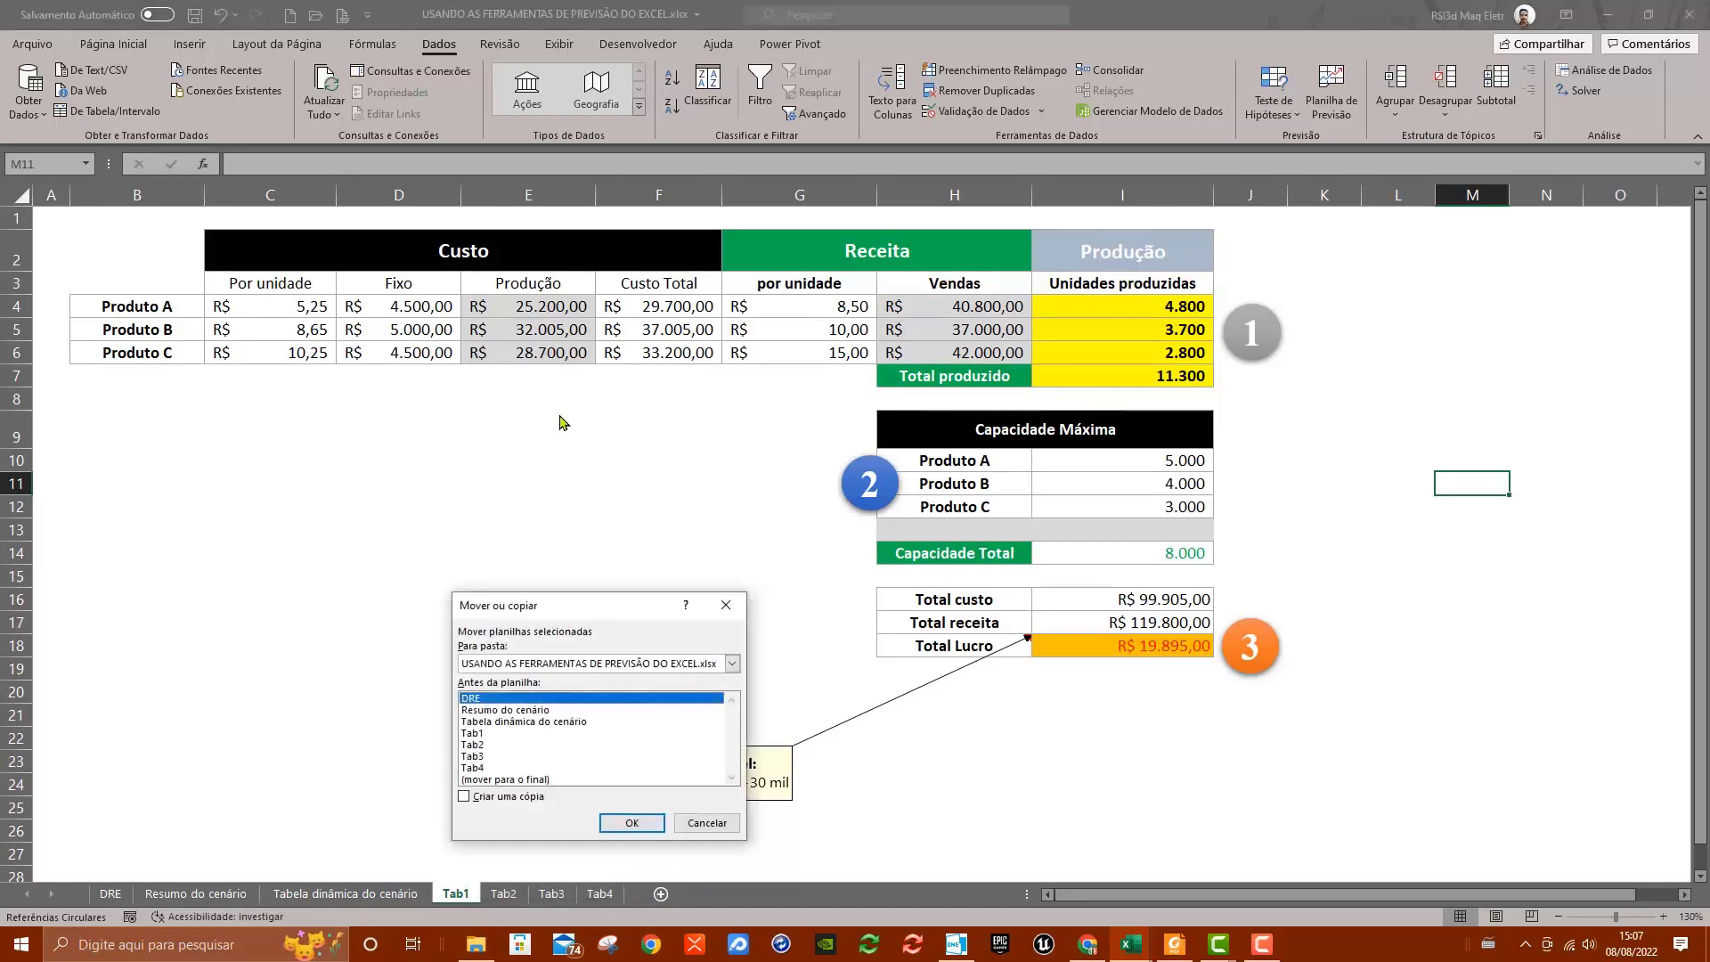
click(505, 780)
click(505, 797)
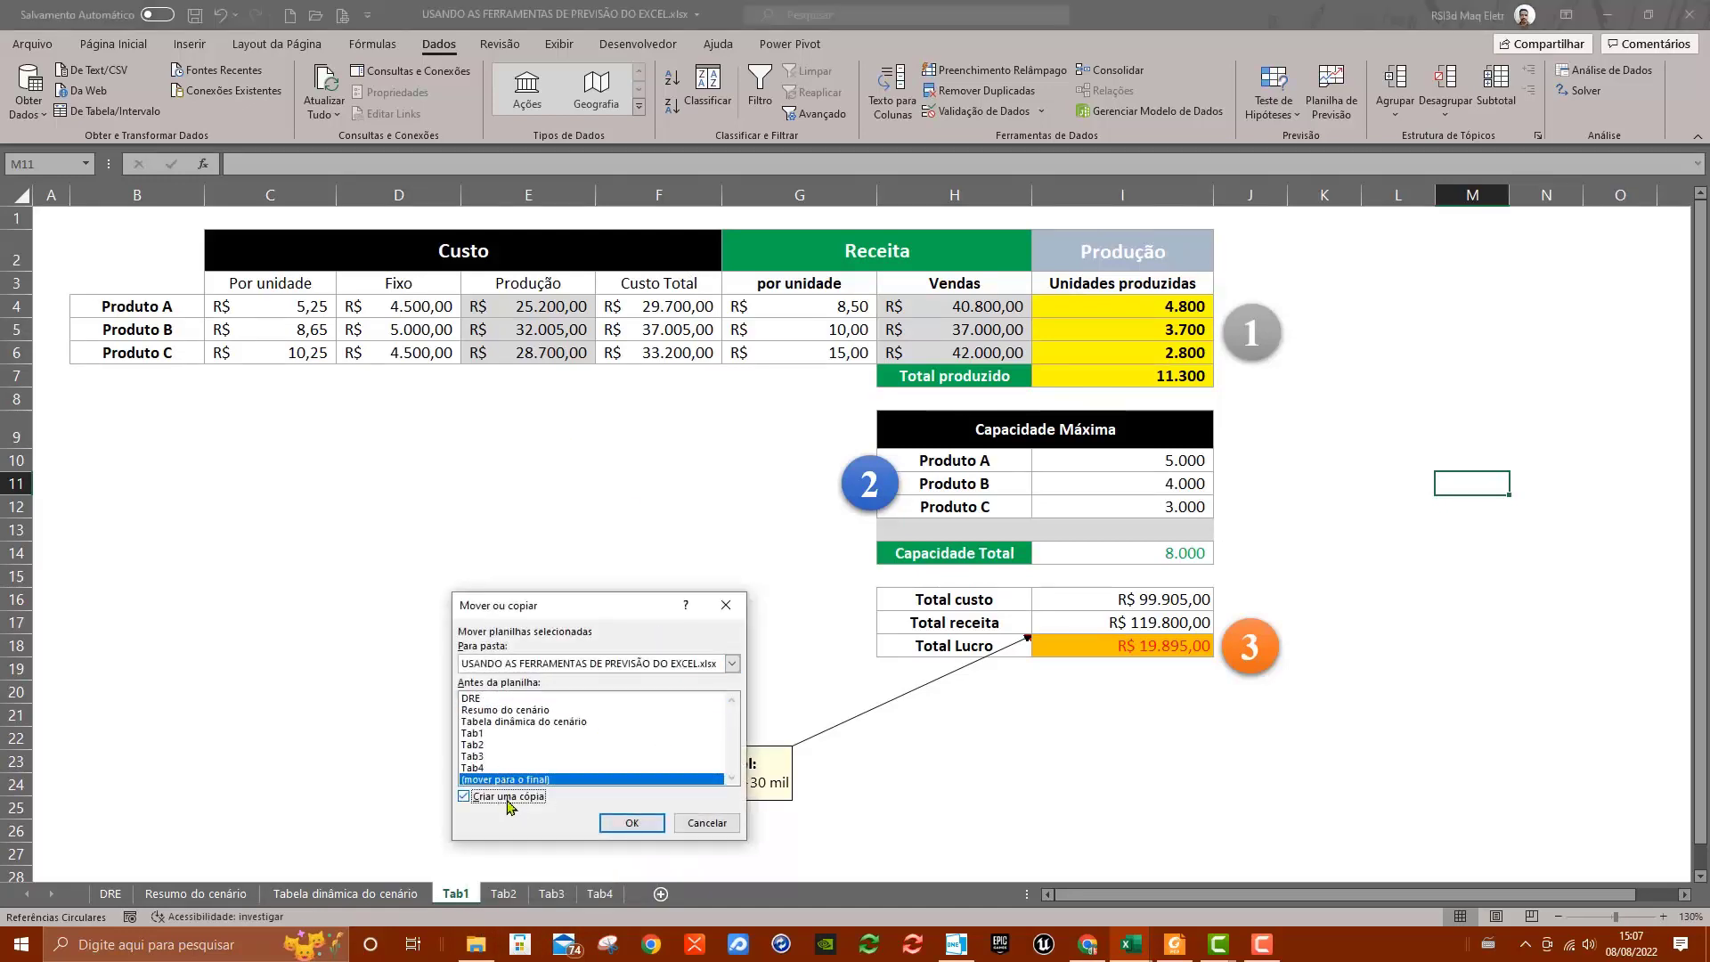
click(631, 822)
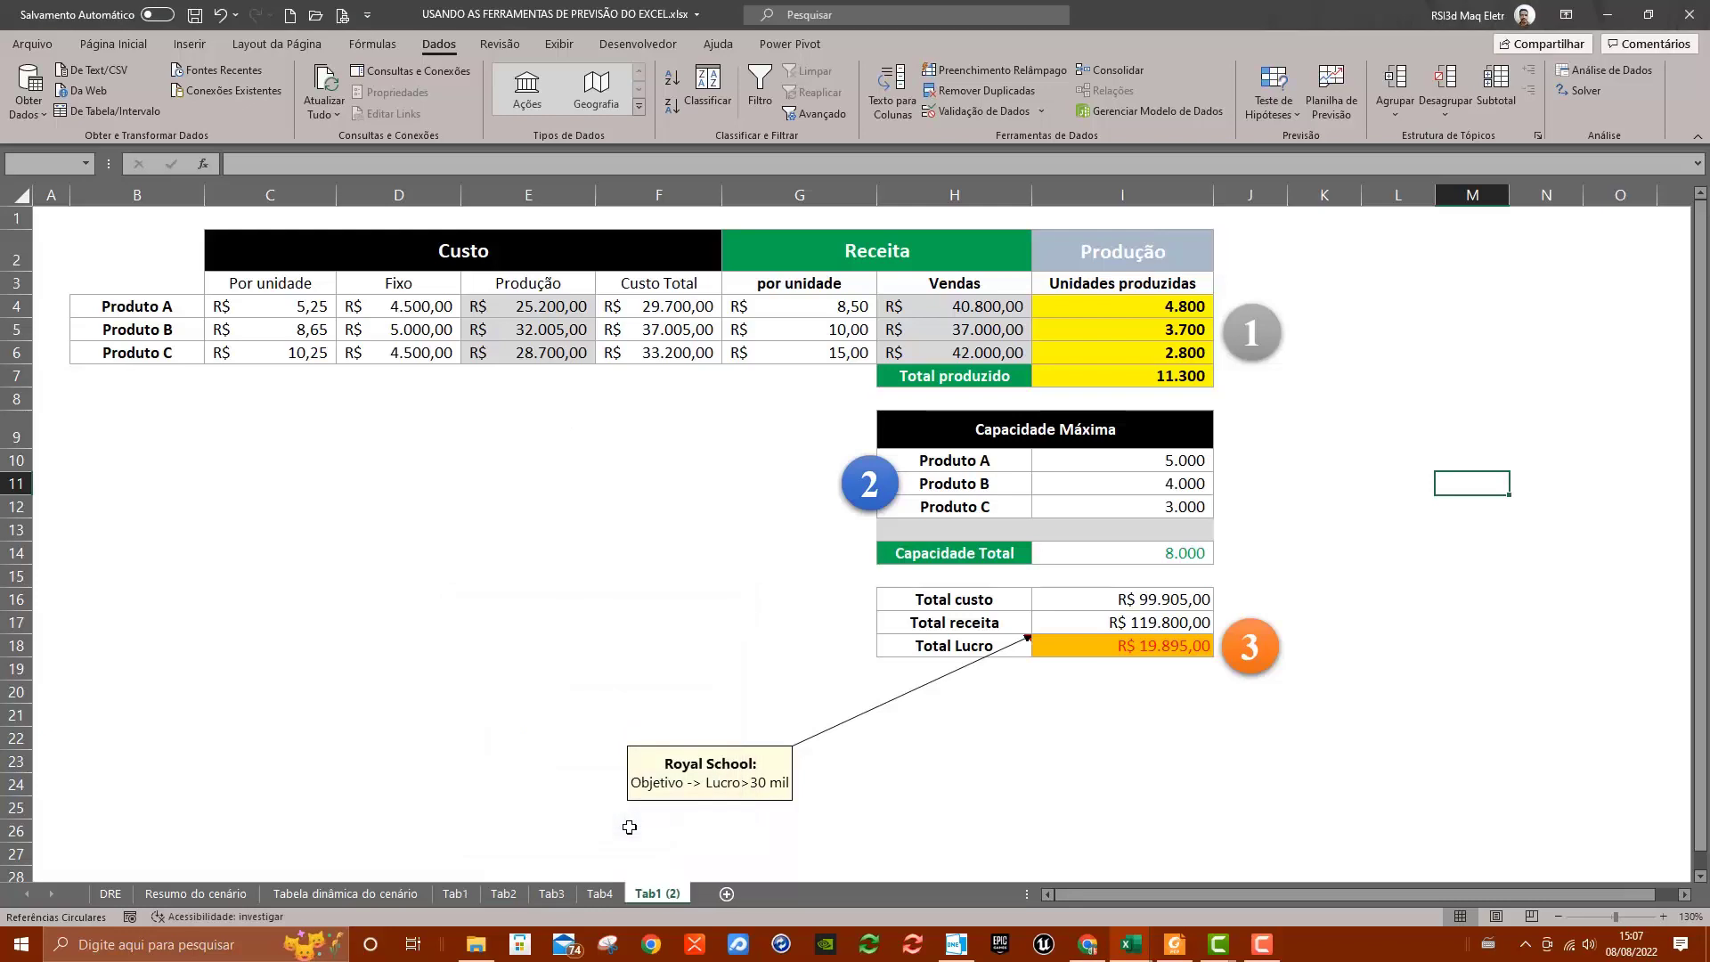
Rename the copied sheet as Tab1 Solver
double_click(671, 903)
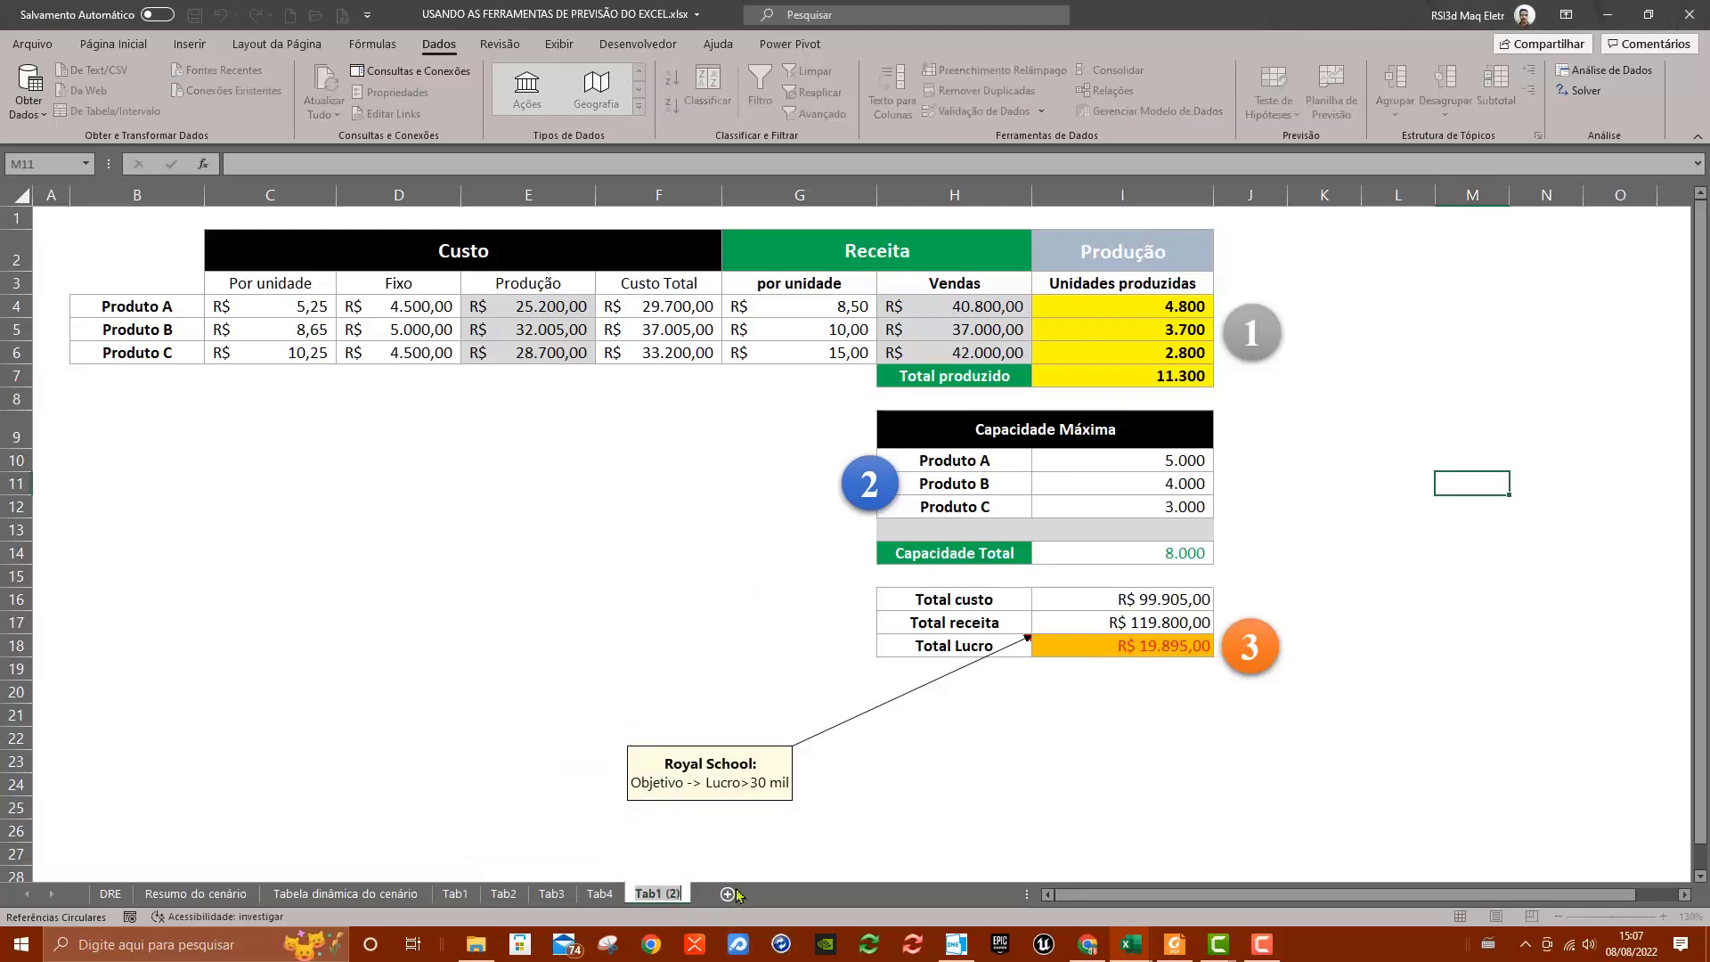
key(Right)
key(Left)
text(S)
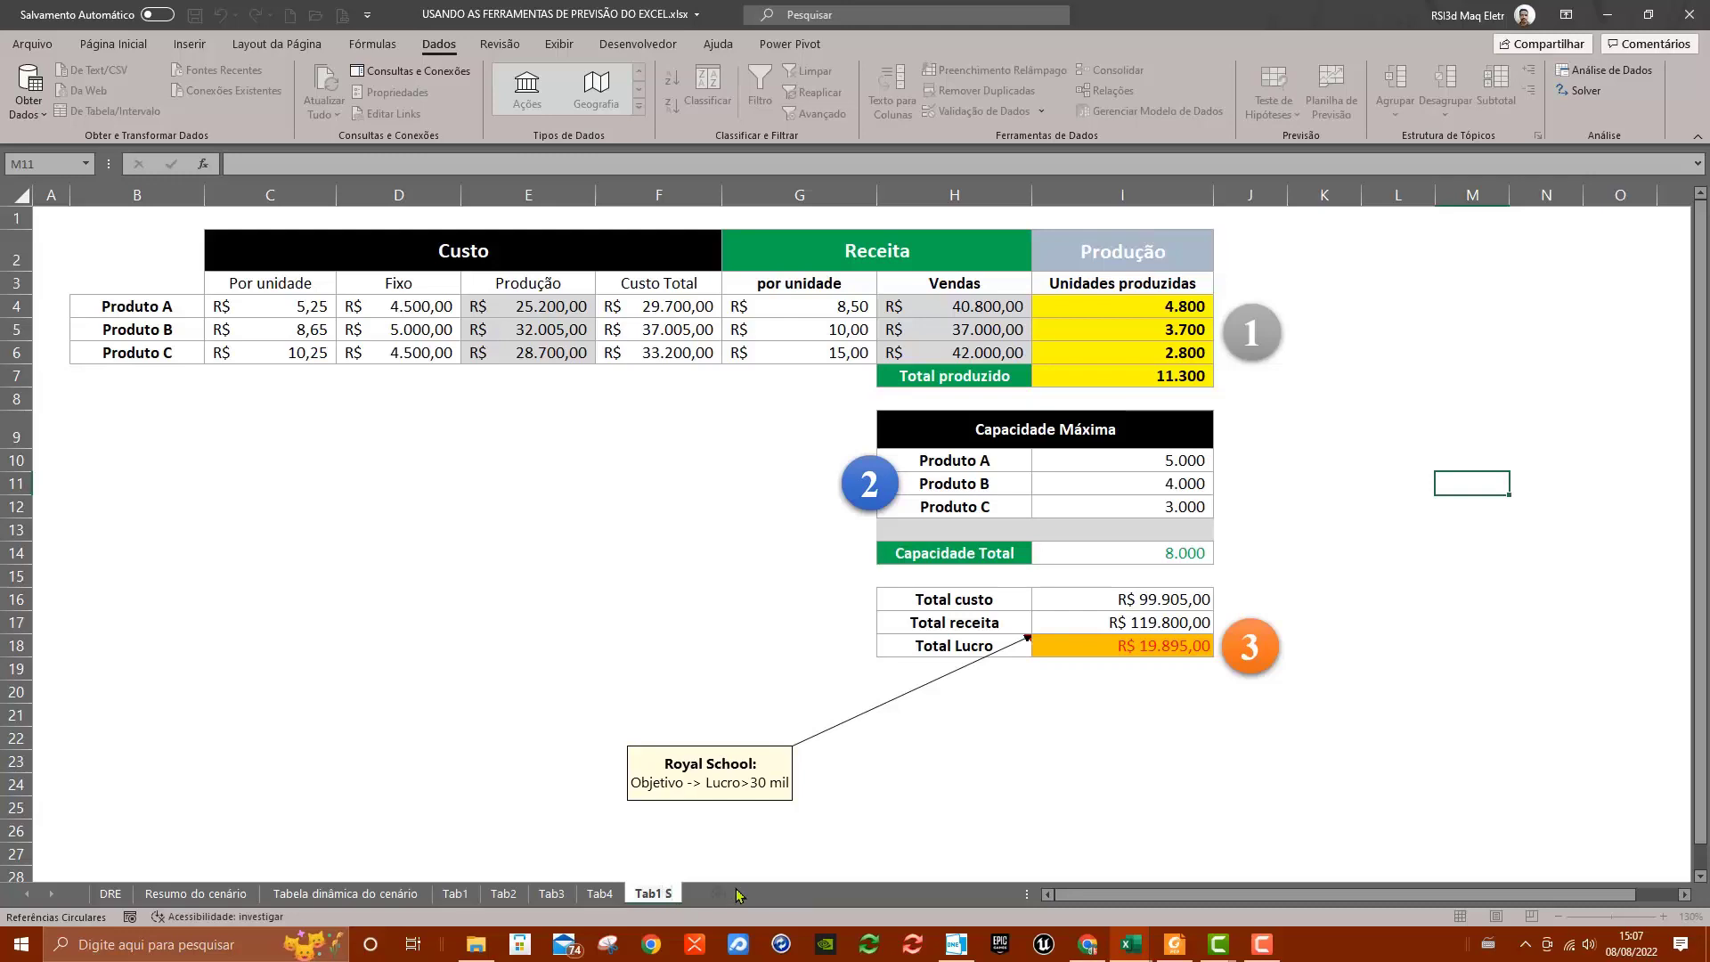
text(olver)
key(Return)
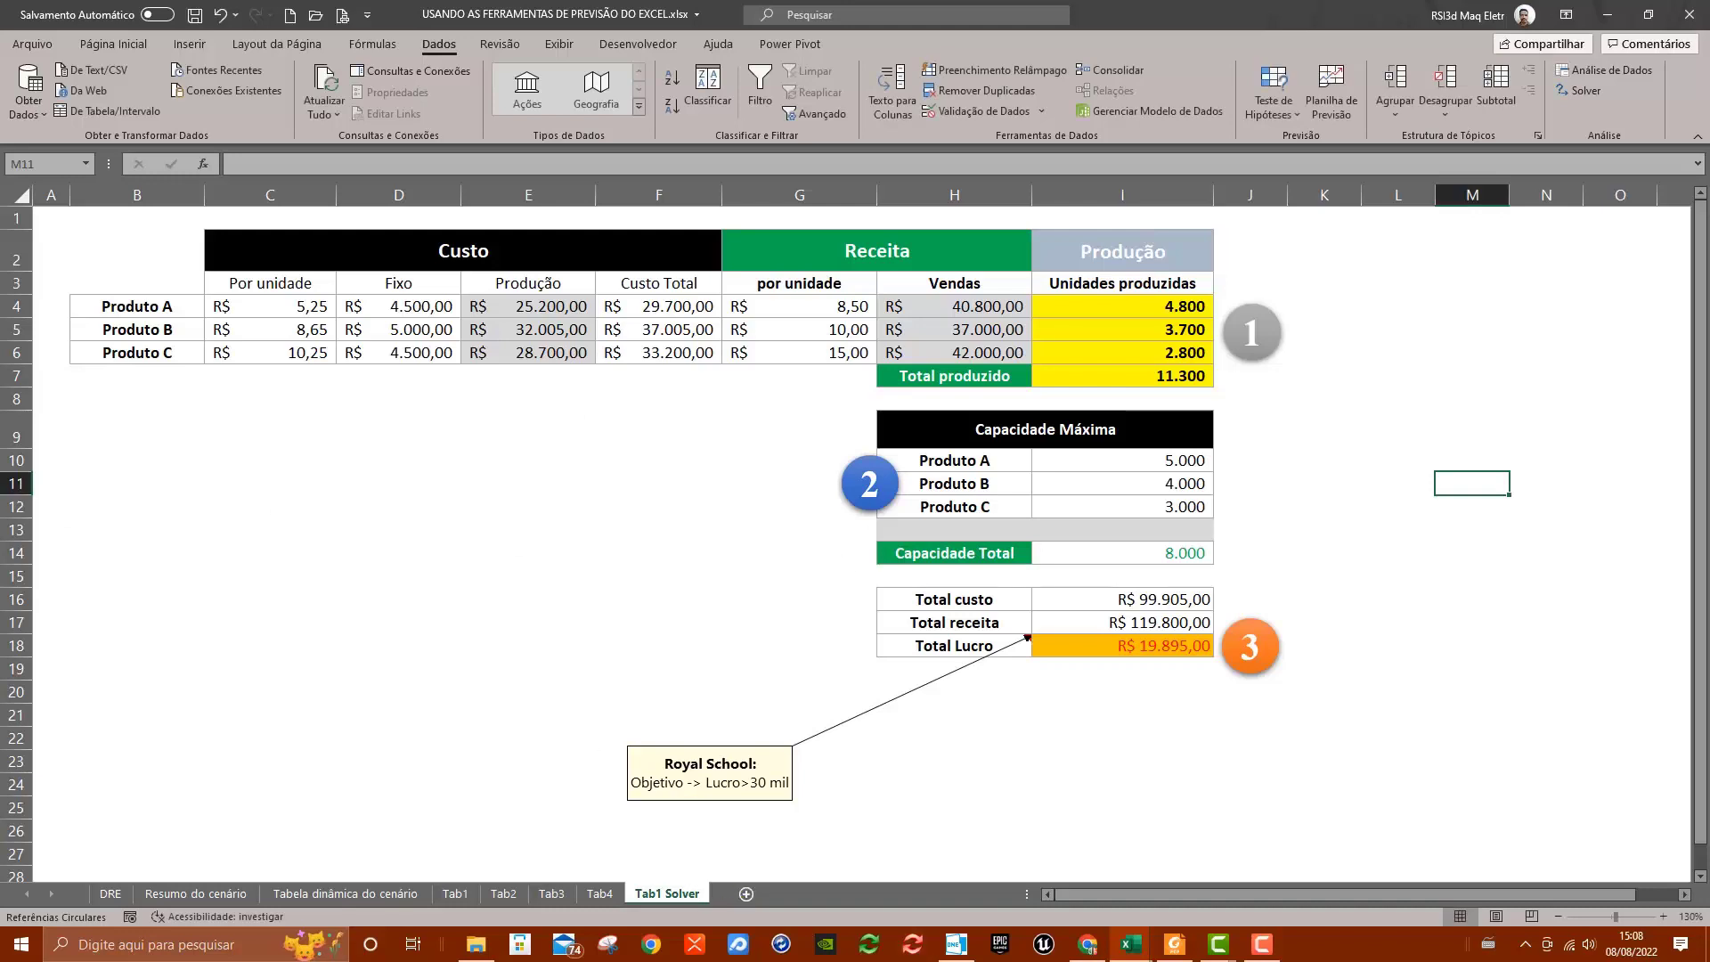
Inspect the Capacidade Total cell I14 on the Tab1 Solver sheet
key(F10)
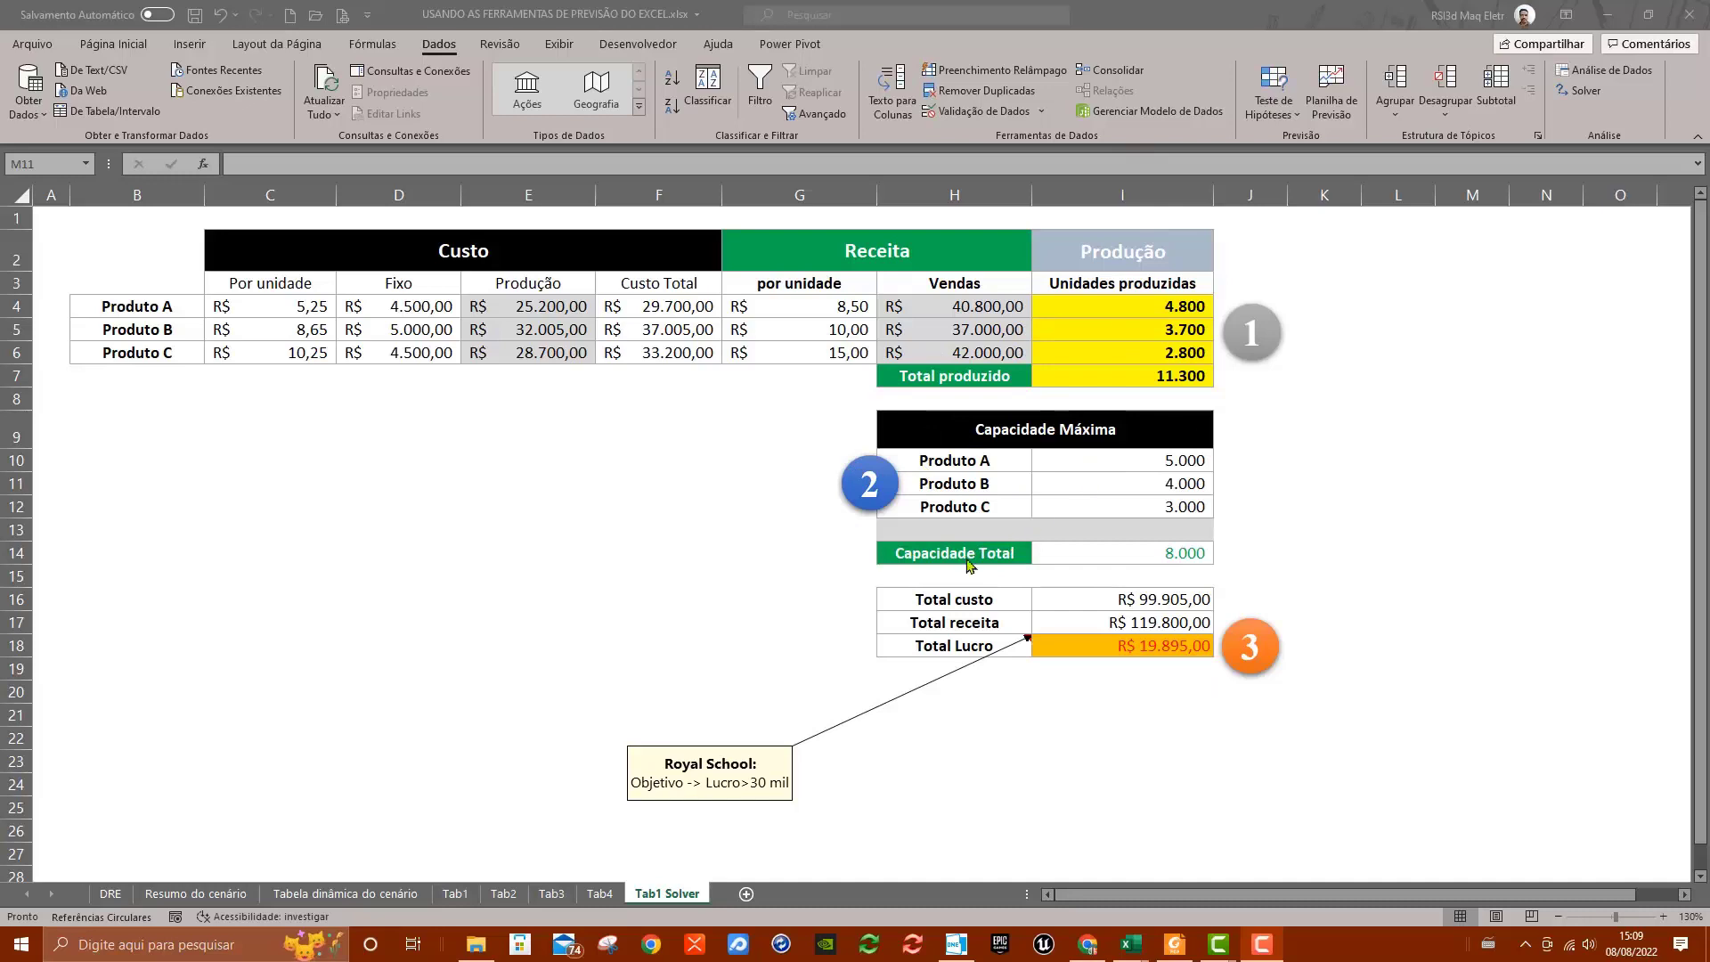
double_click(1129, 559)
key(Escape)
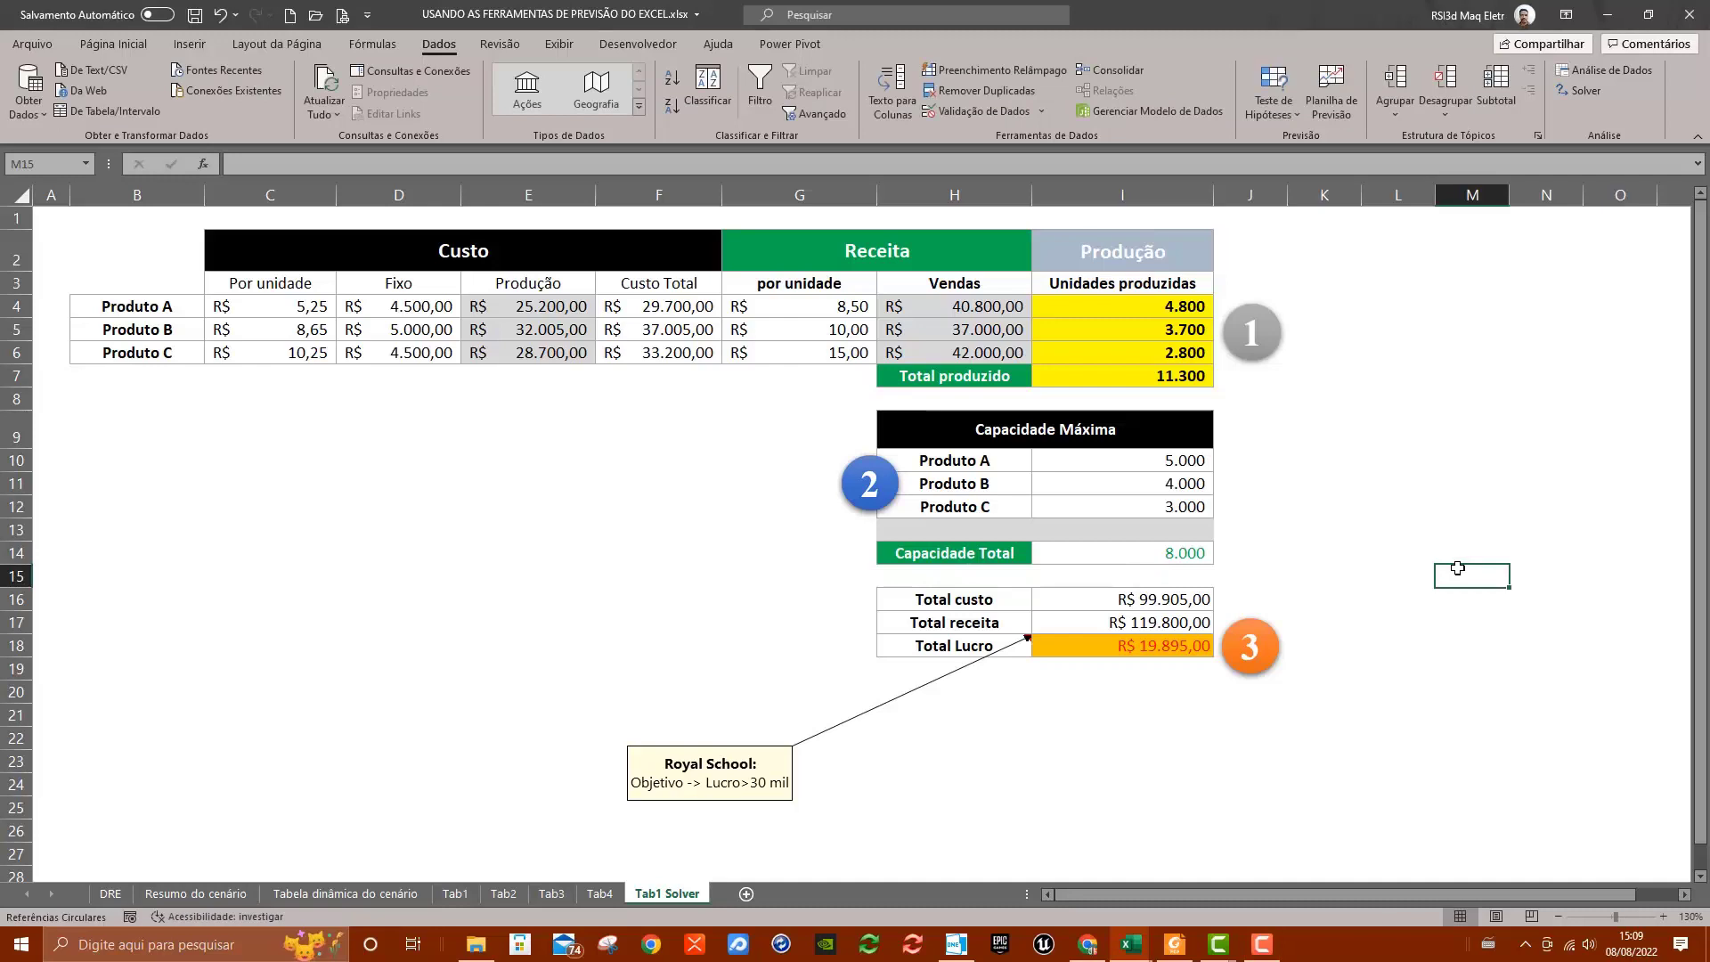
click(1178, 559)
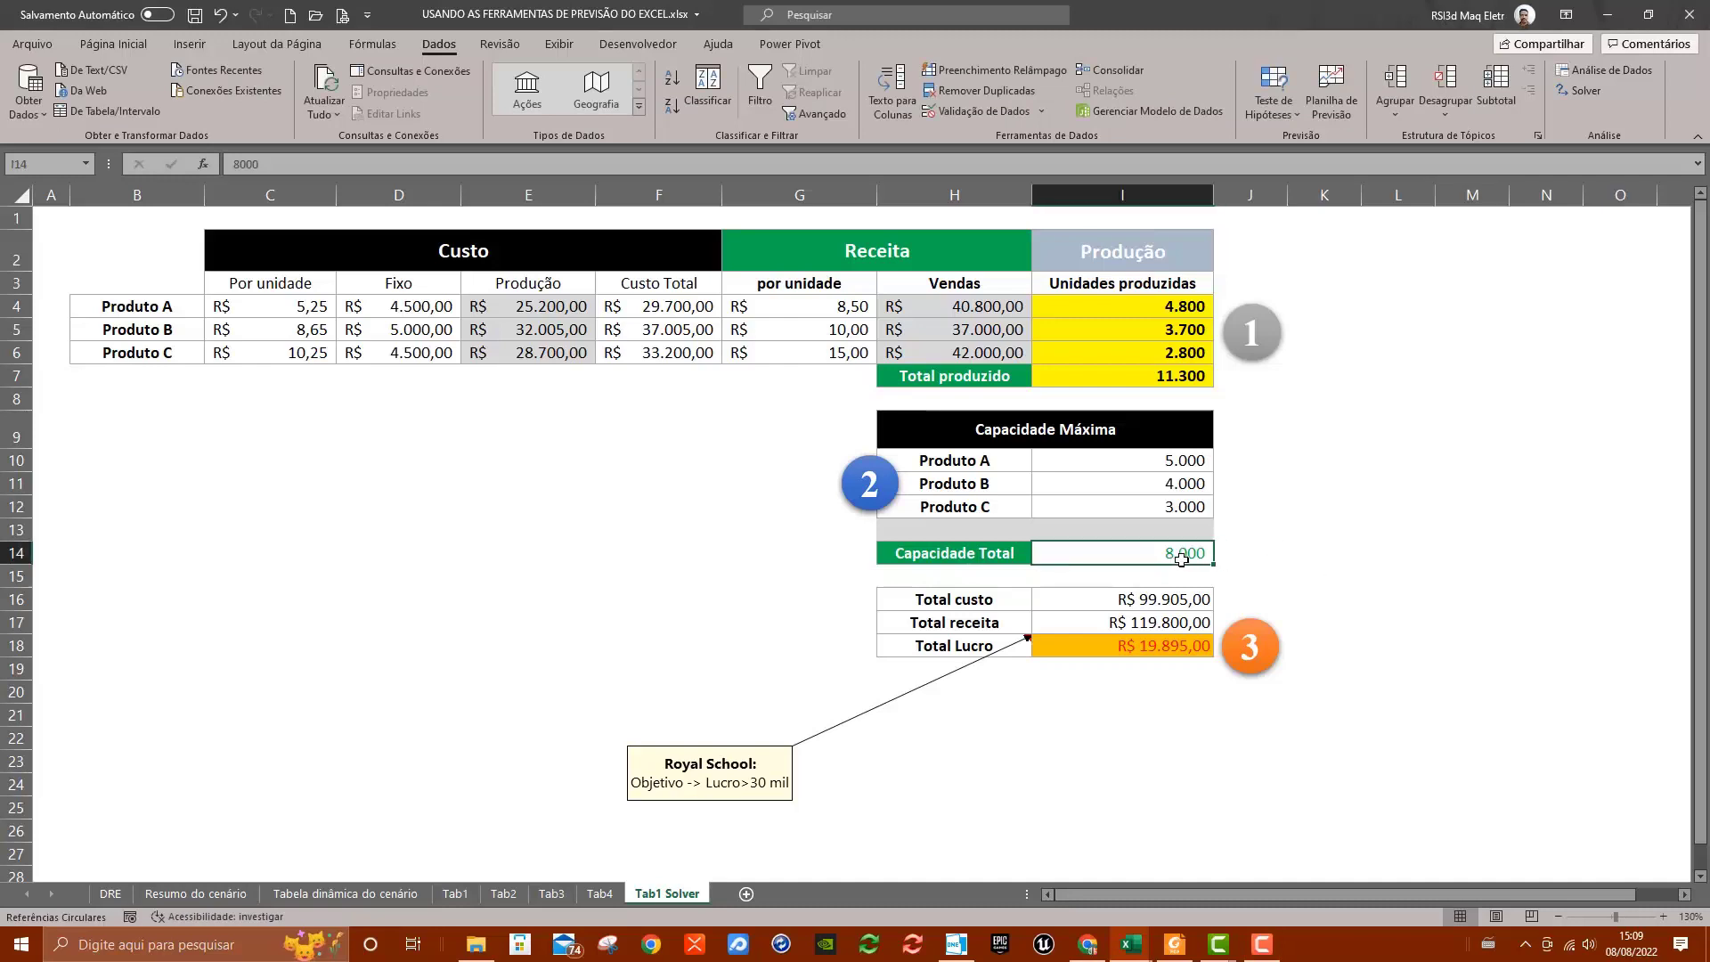
click(113, 43)
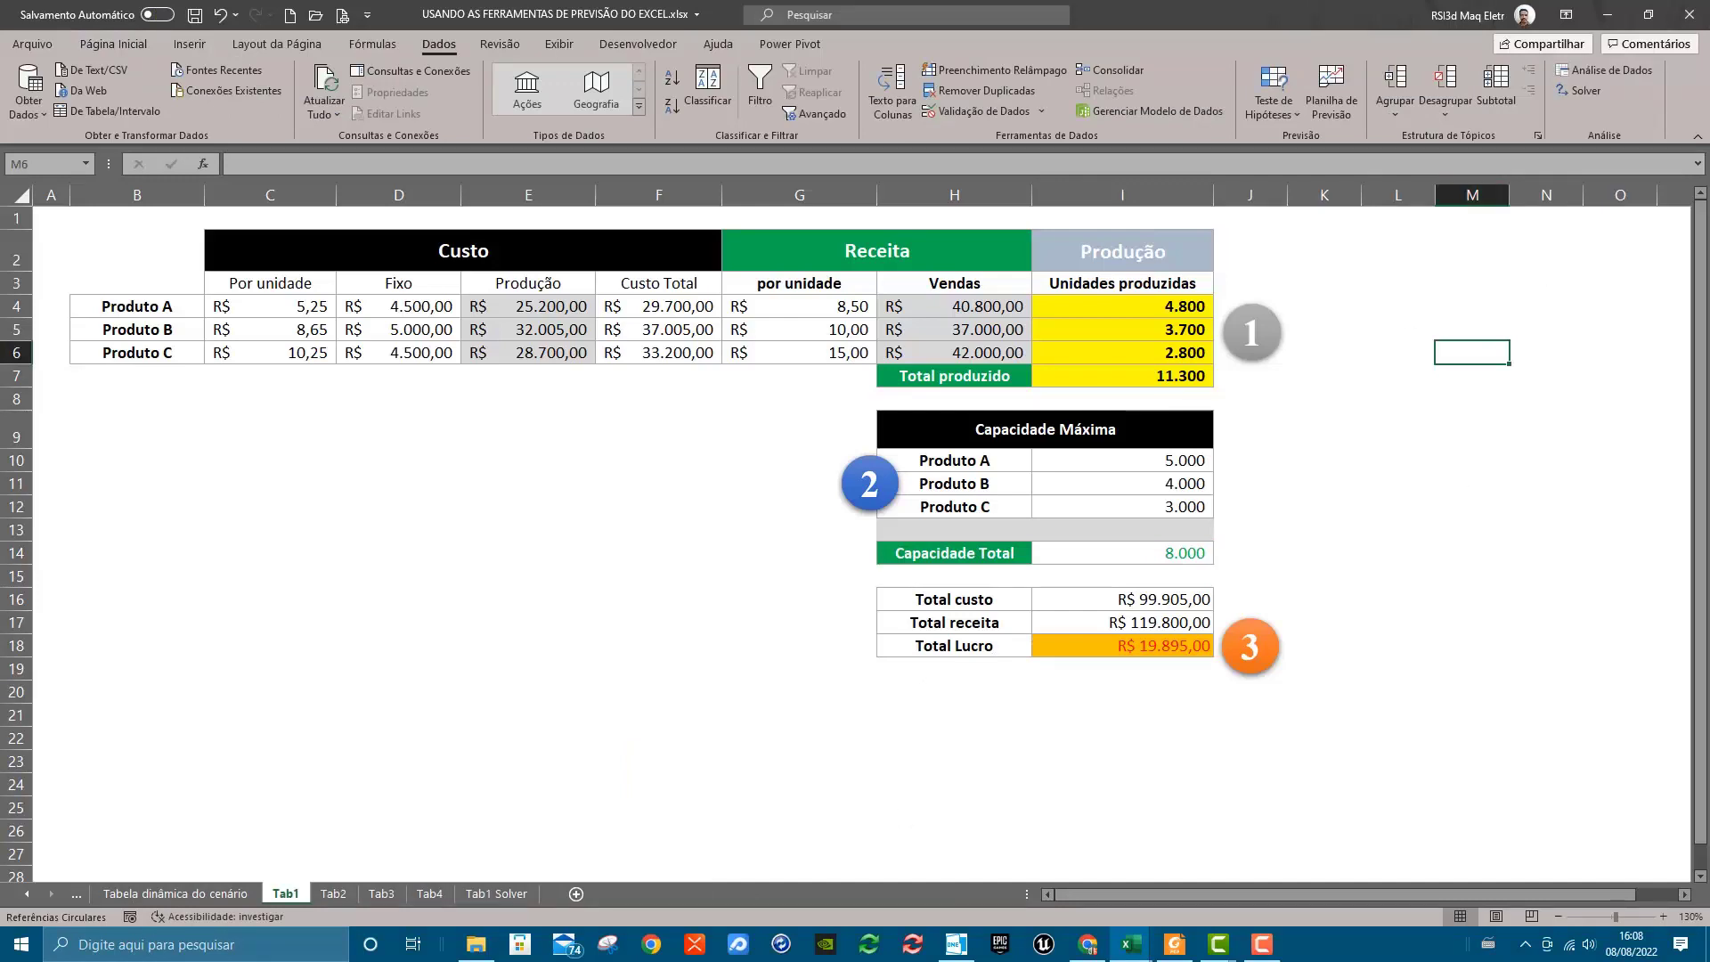
Compare the Tab1 sheet with the Tab1 Solver sheet, ending on Tab1 Solver
click(500, 893)
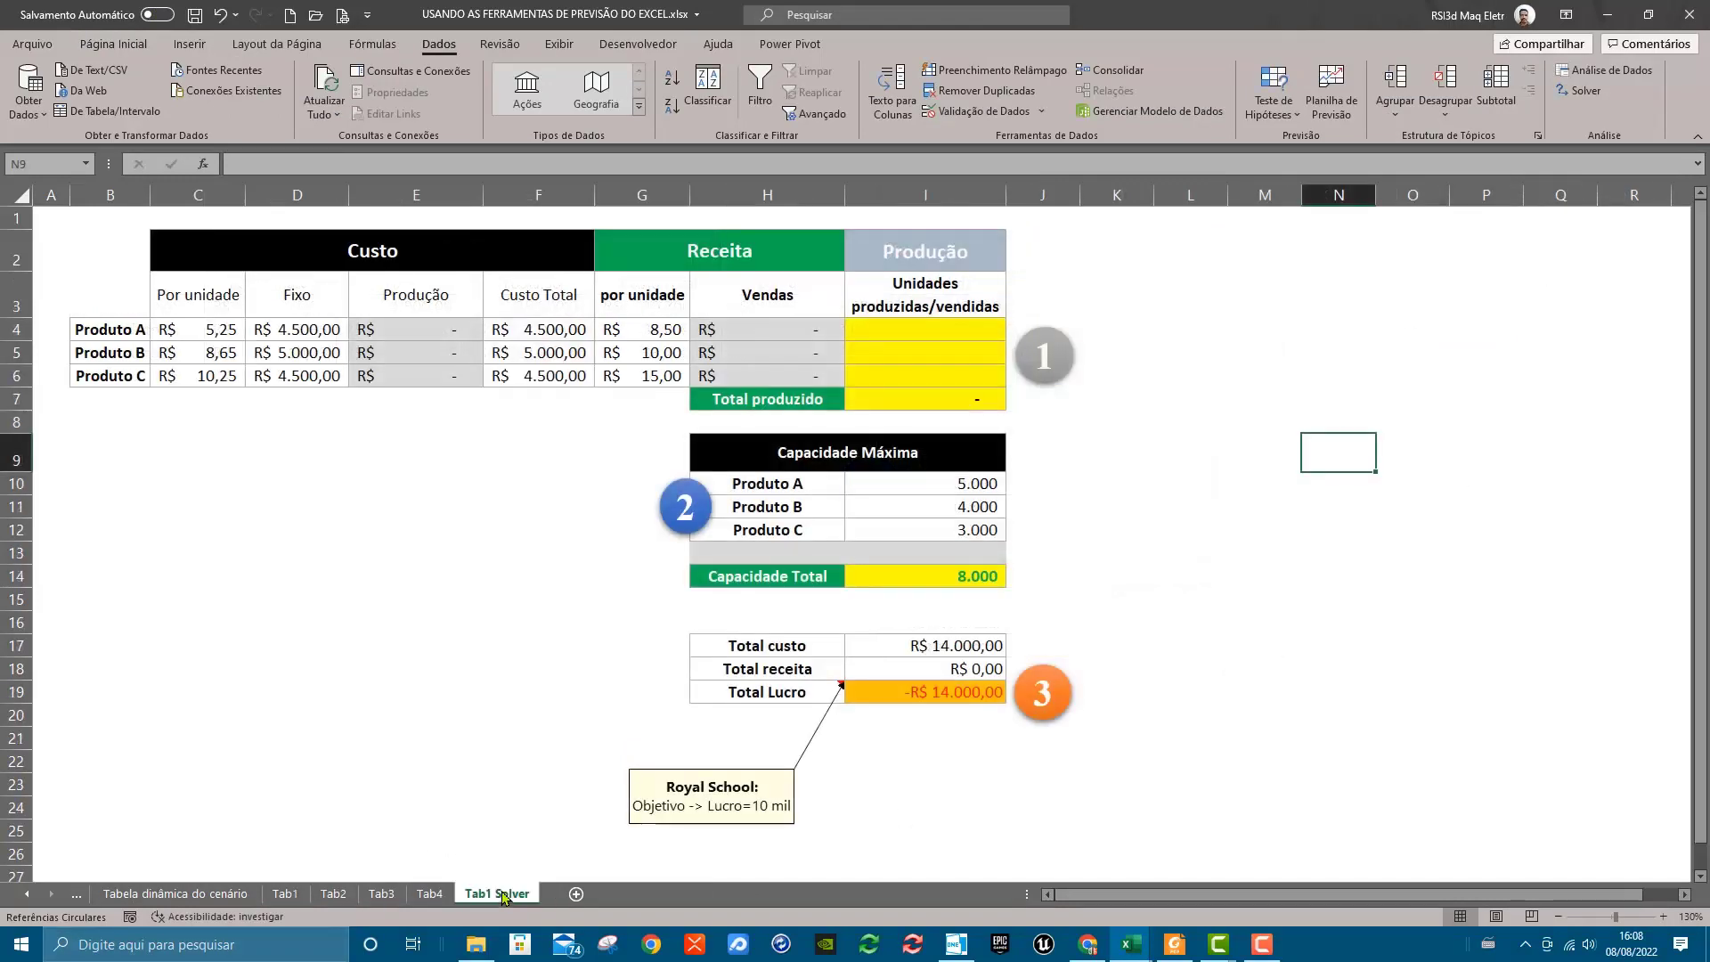
click(292, 894)
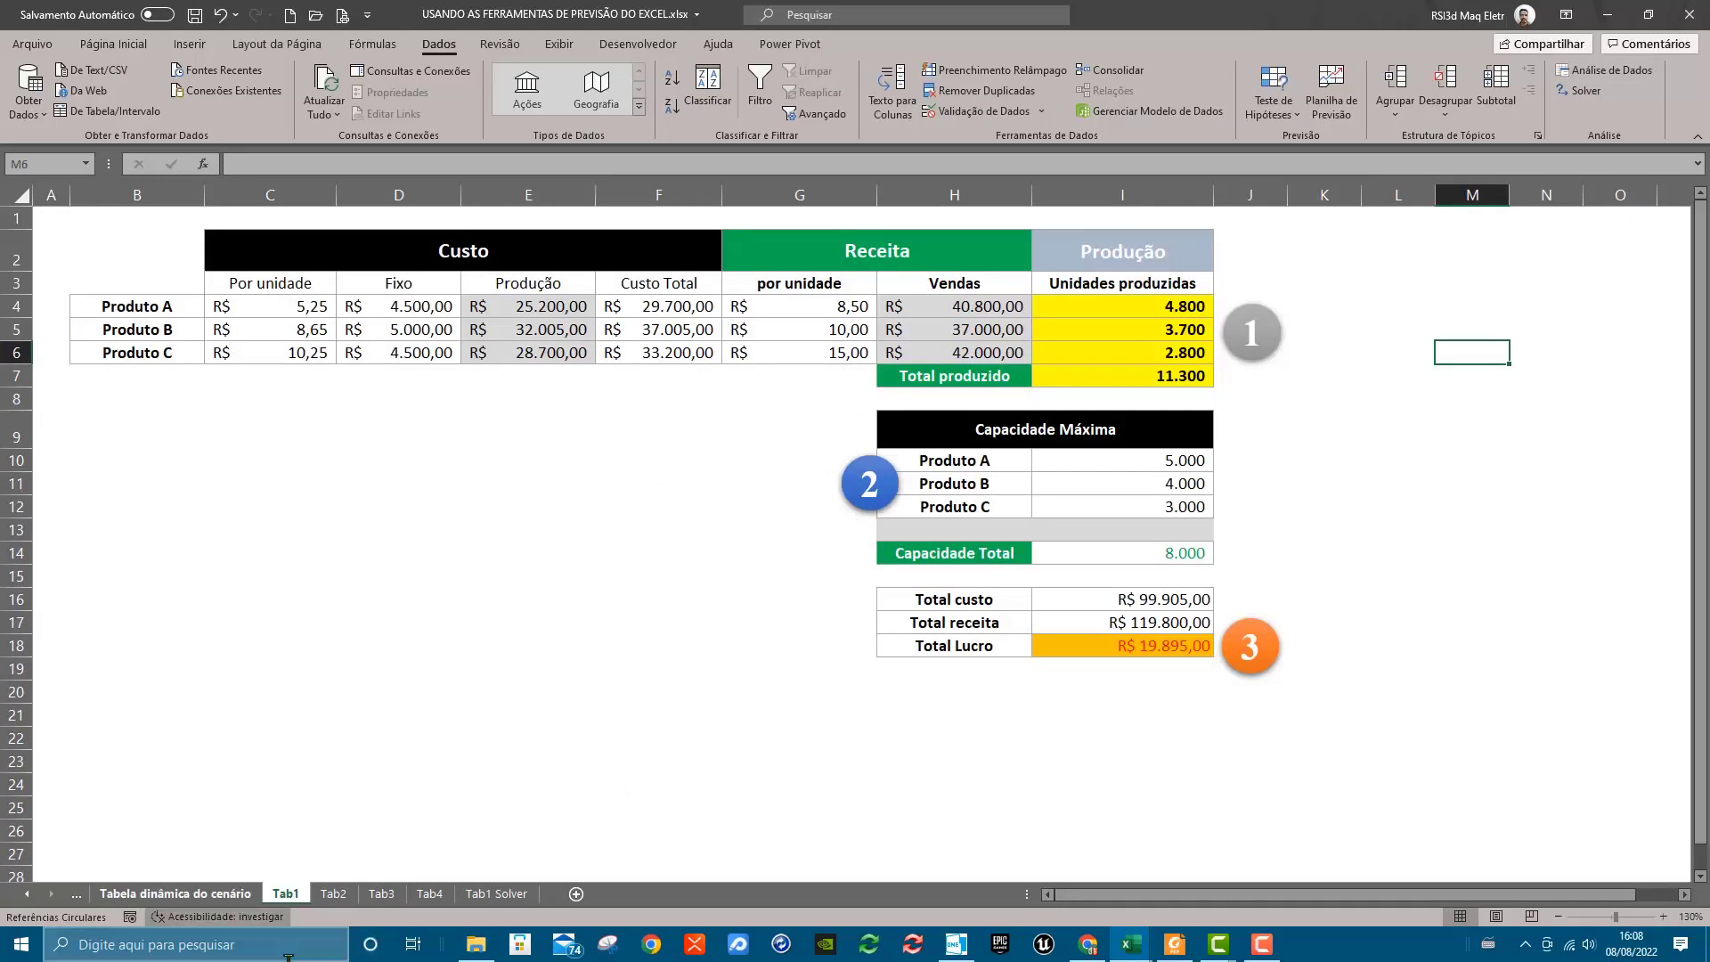
click(503, 894)
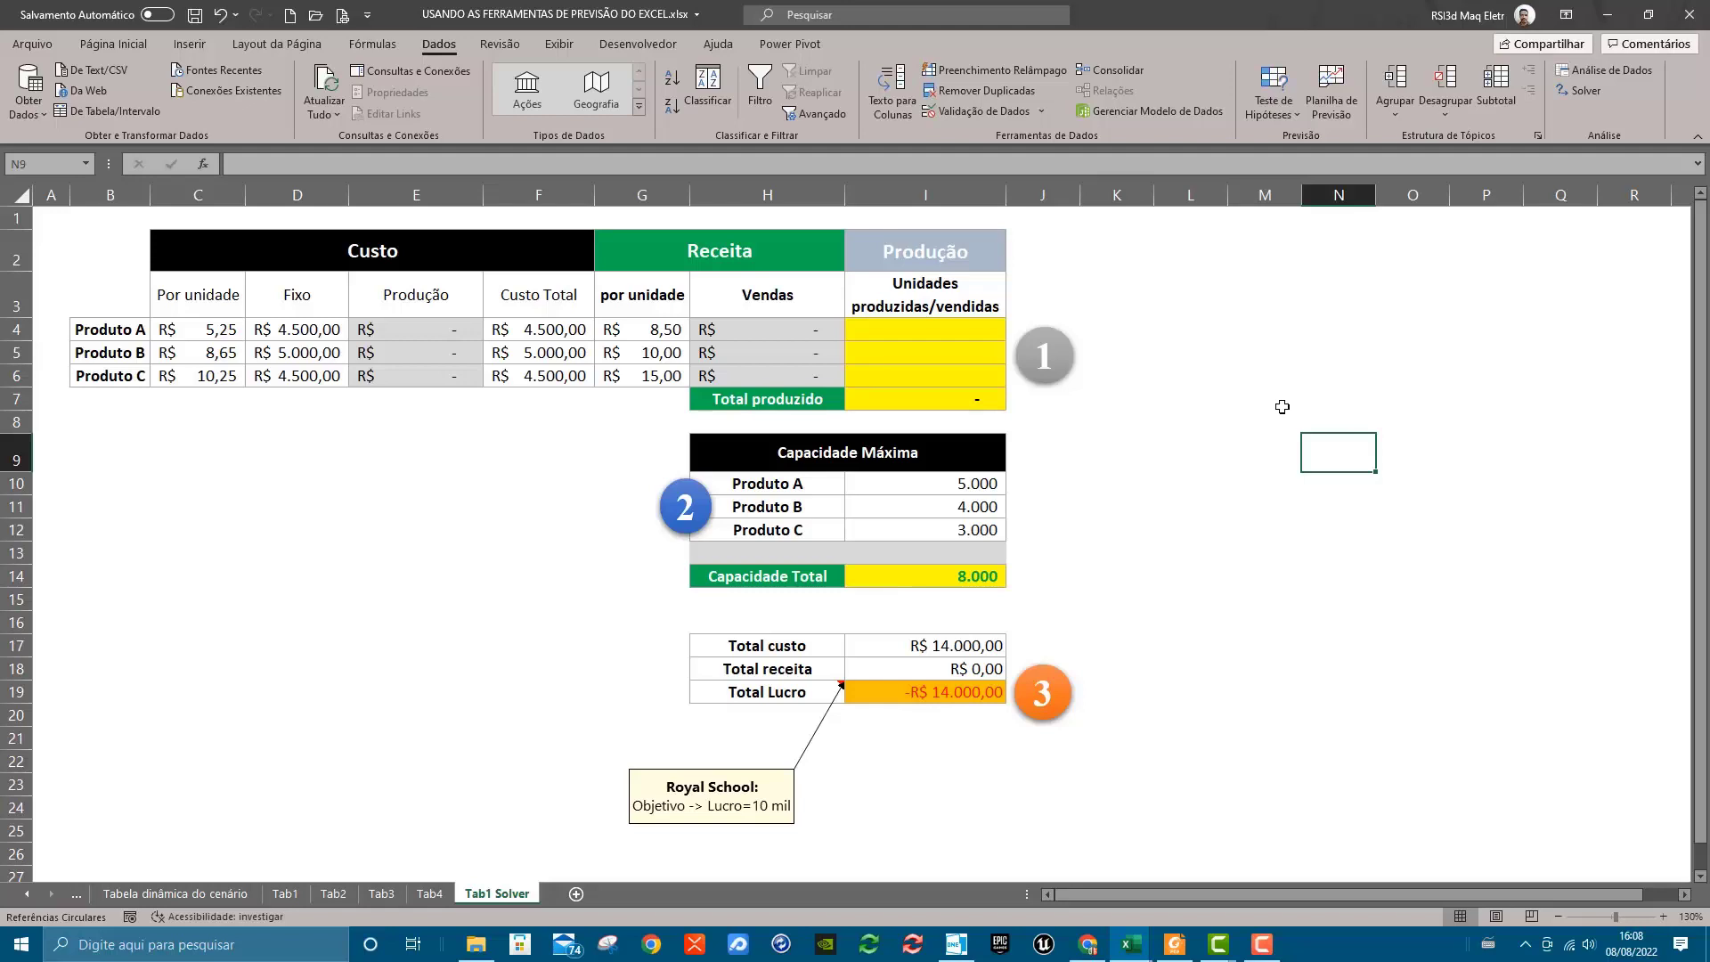
Examine the Custo, Receita and Produção blocks and the Total custo formula on the Tab1 Solver sheet
click(1245, 358)
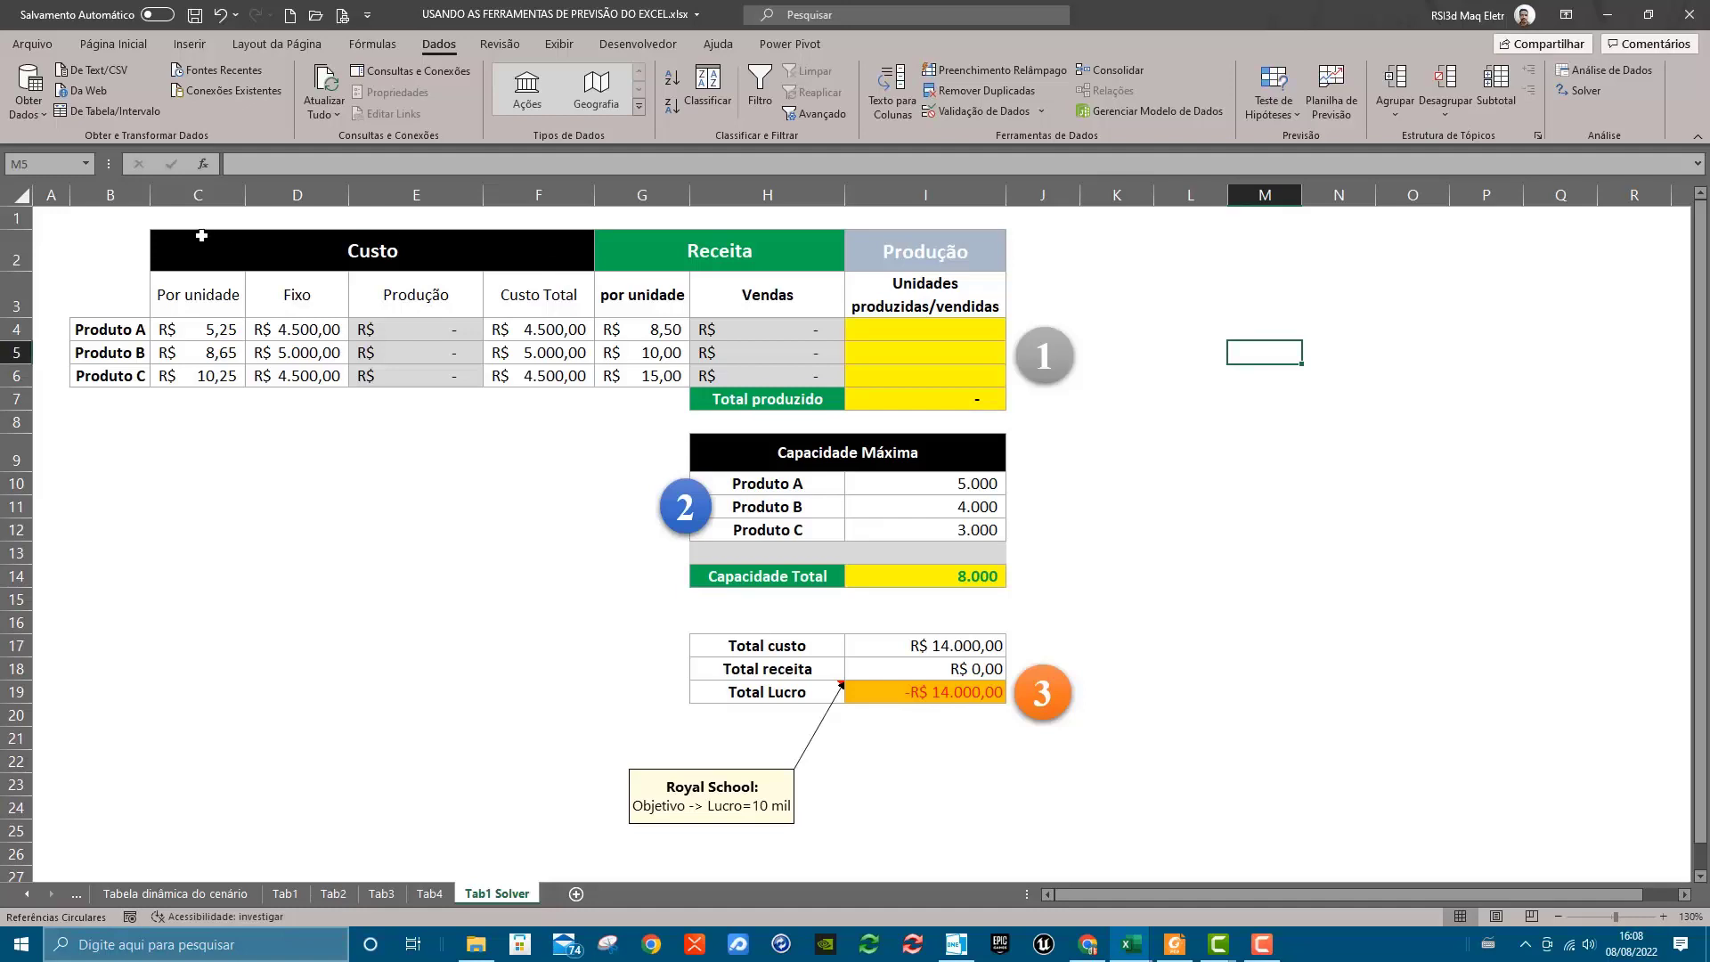
mouse_move(141, 254)
mouse_down()
mouse_move(391, 251)
mouse_move(509, 373)
mouse_up()
click(465, 559)
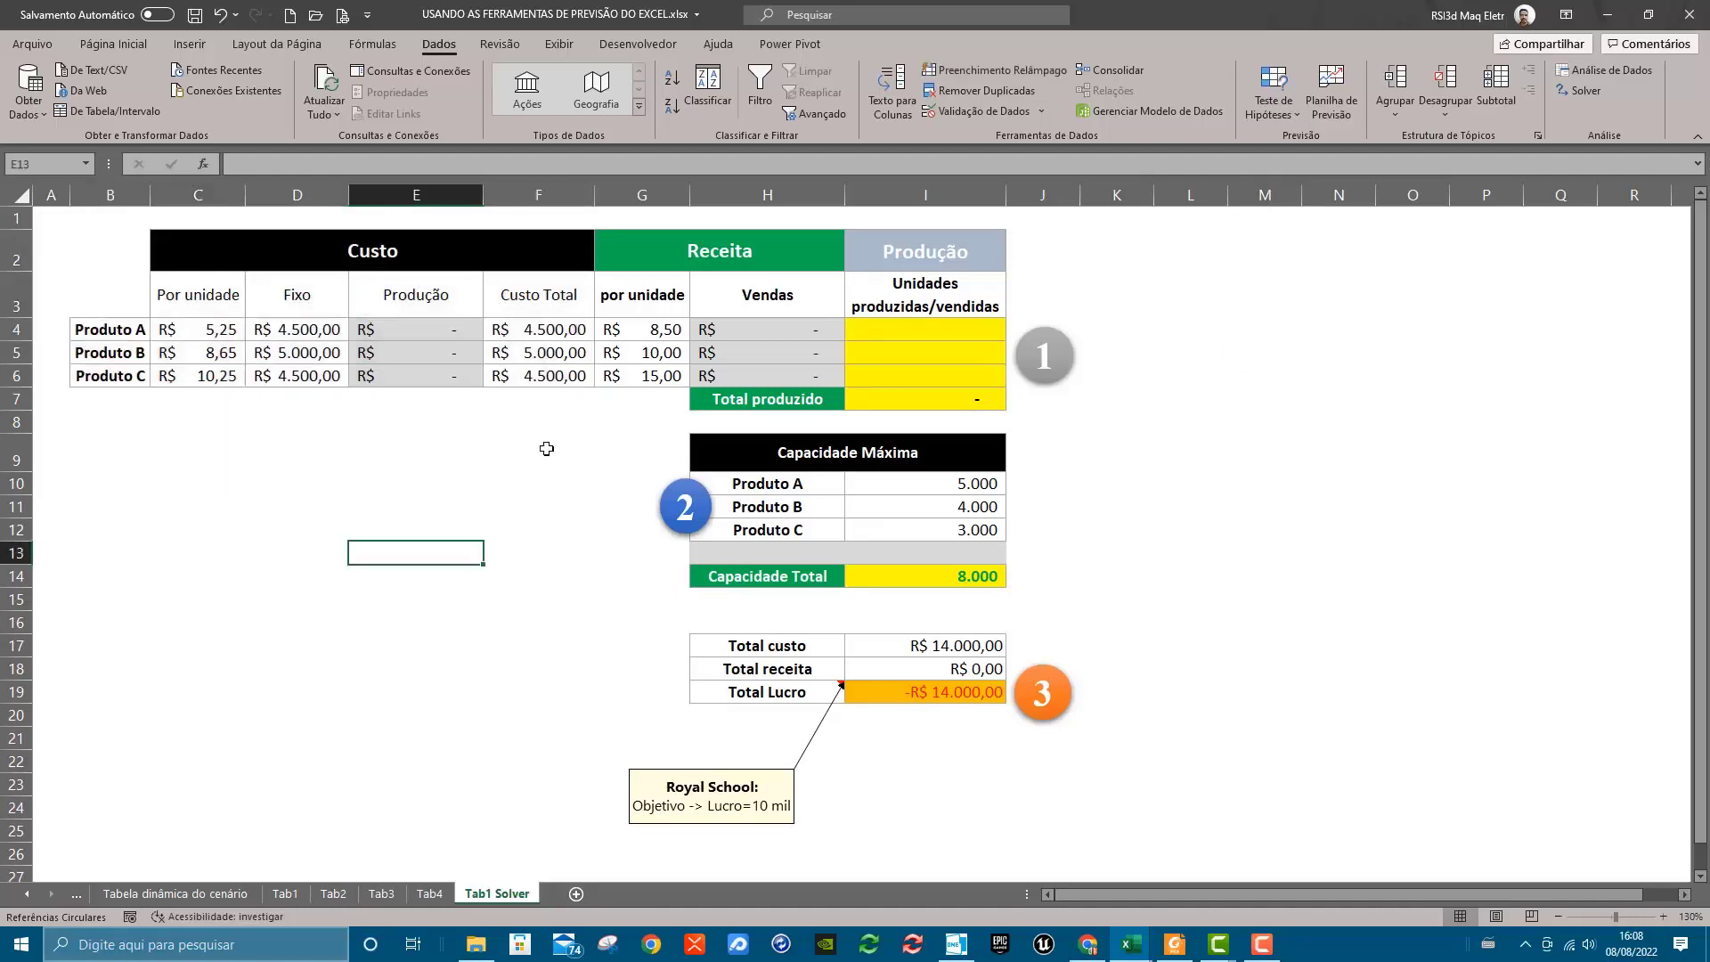
drag(655, 263, 782, 381)
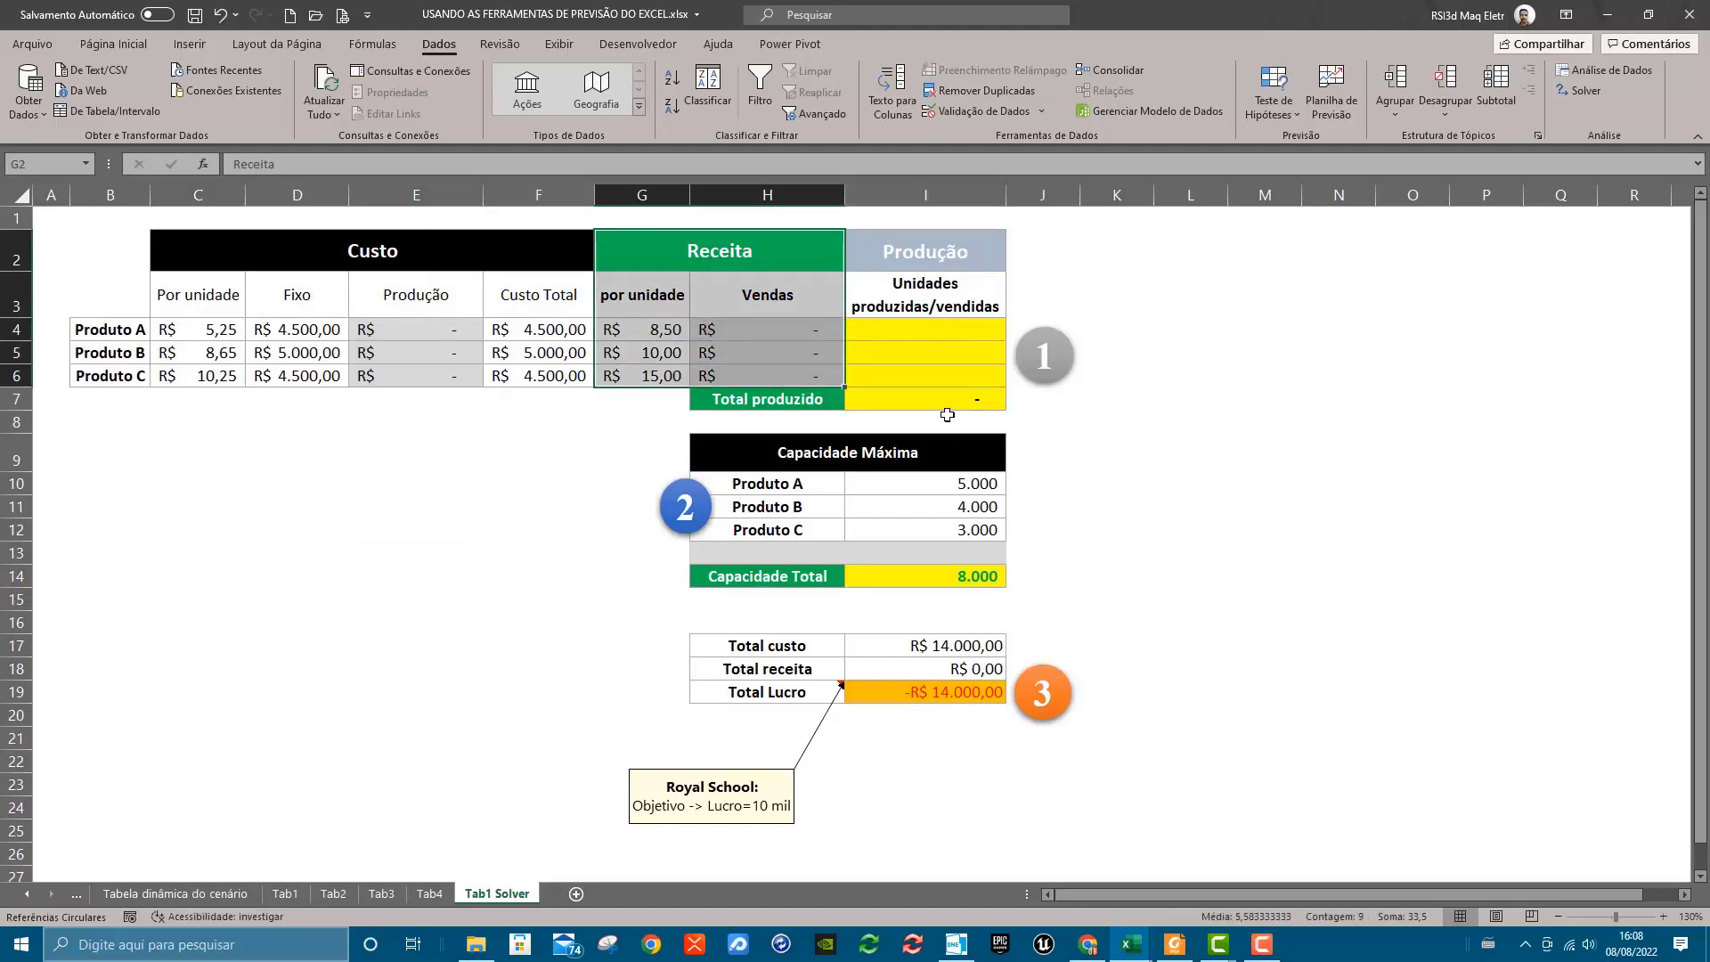
drag(926, 251, 930, 381)
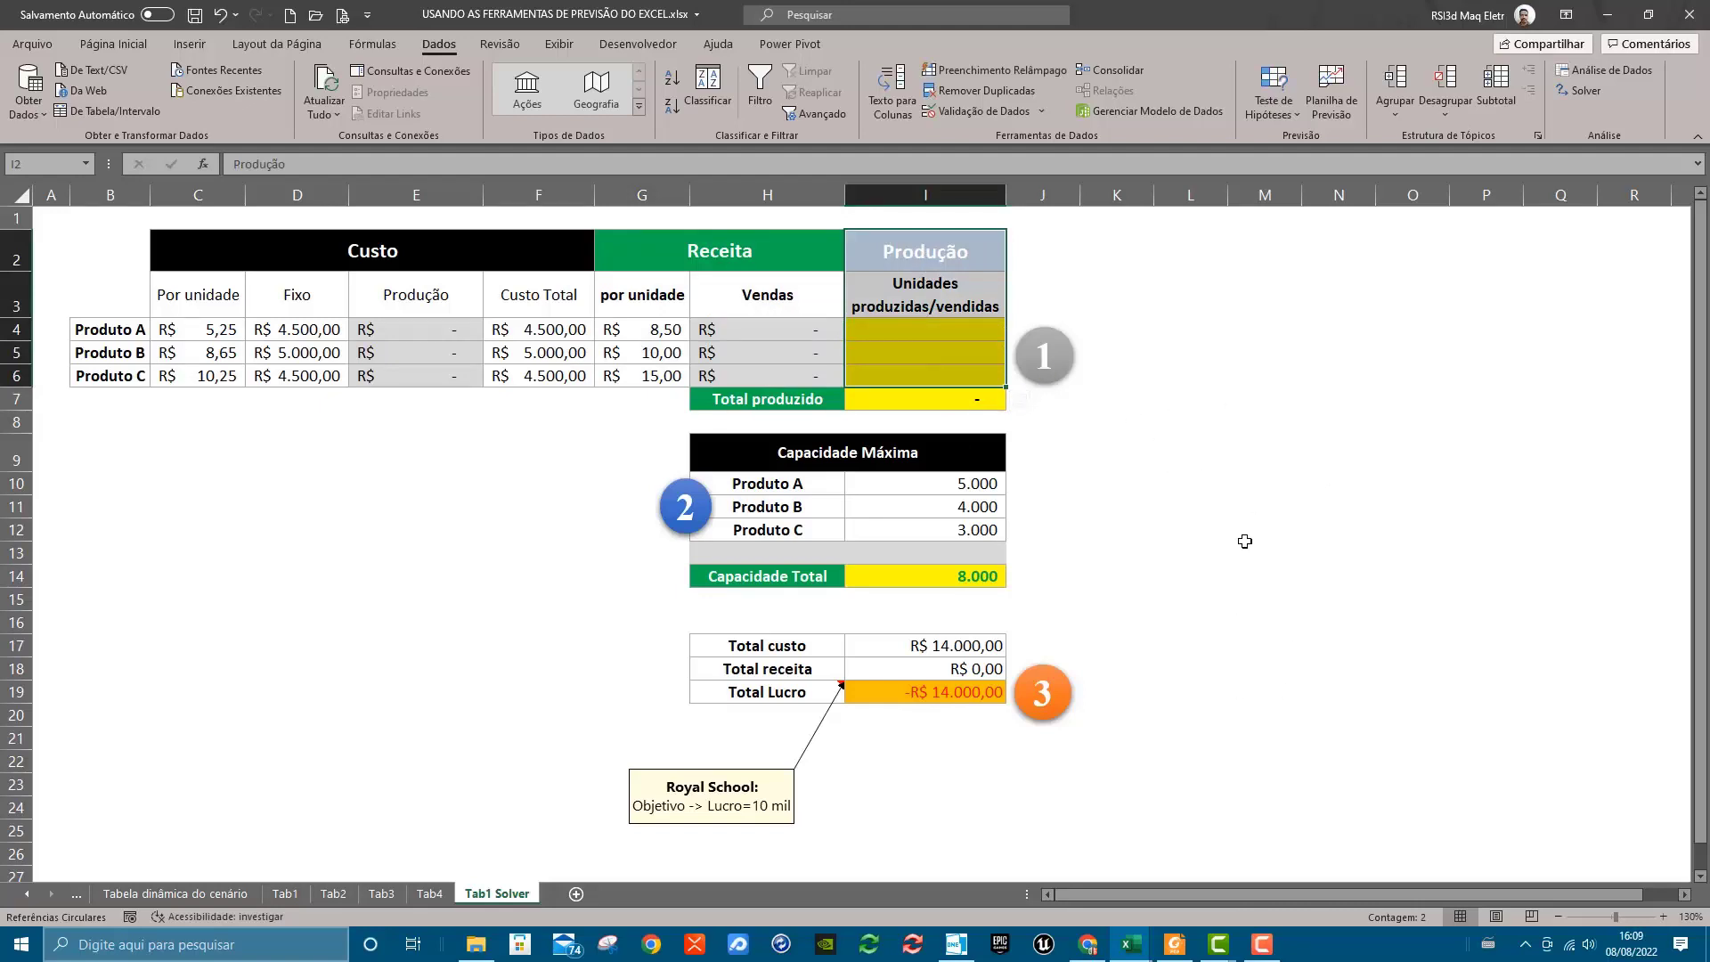
click(1245, 541)
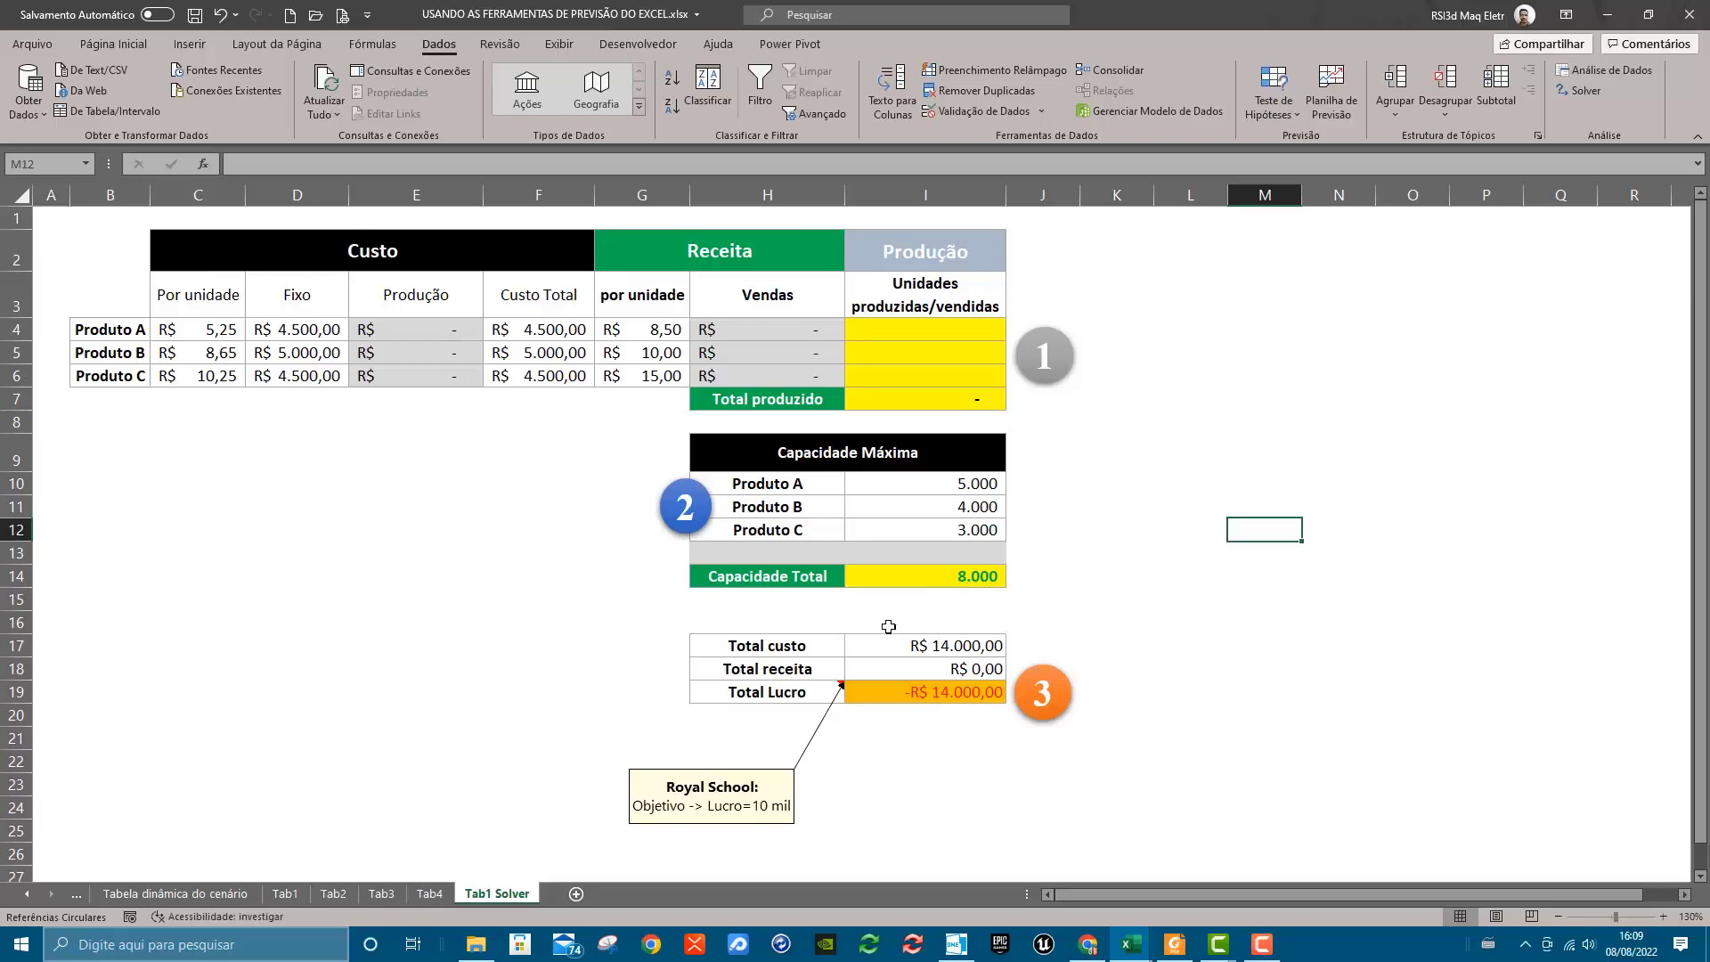
click(907, 650)
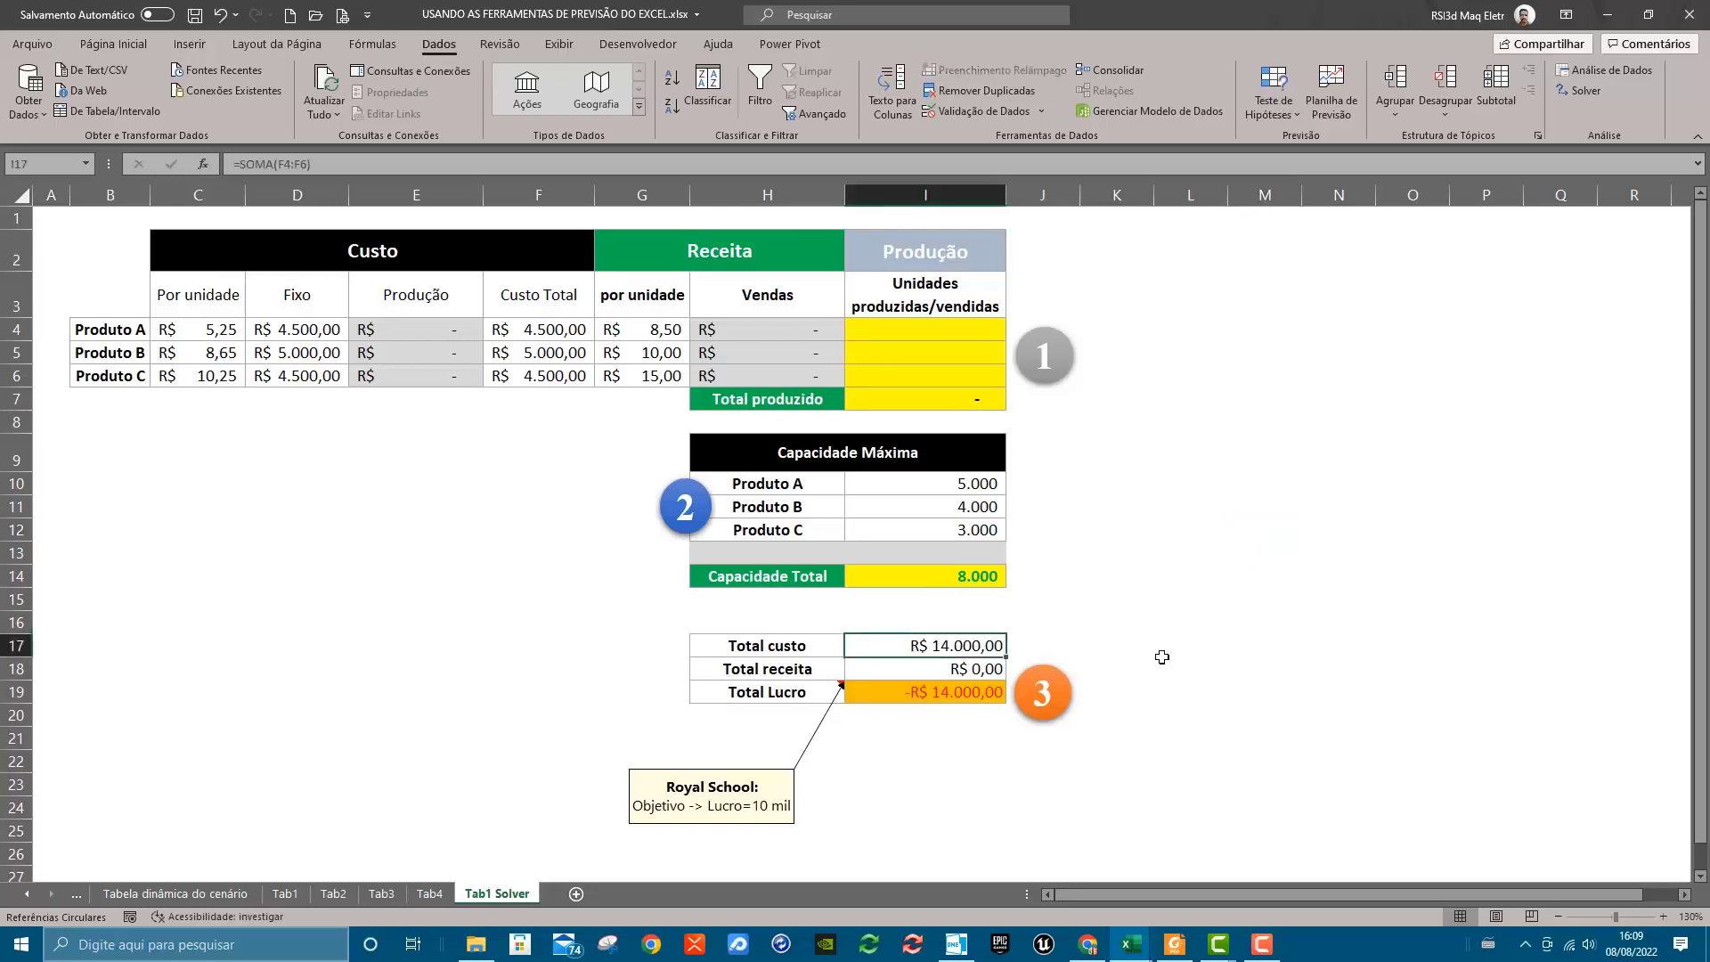
Inspect the Total custo formula, the empty production cells I4:I6 and the Total receita formula on the Tab1 Solver sheet
key(F2)
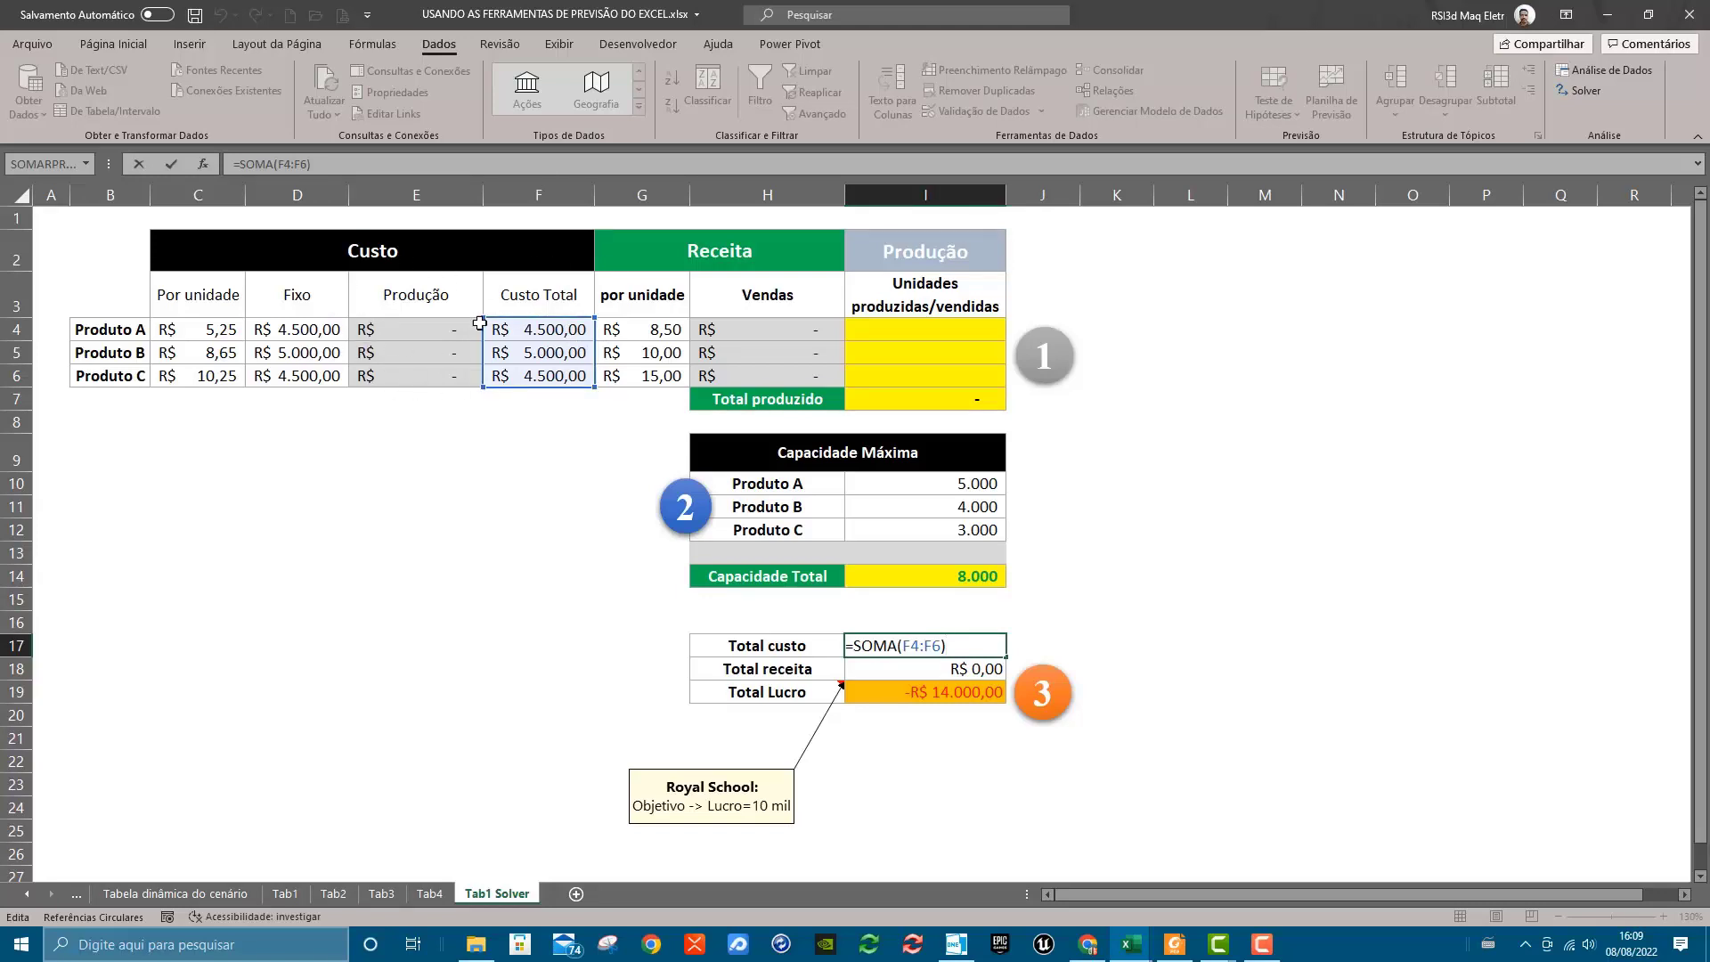
click(962, 328)
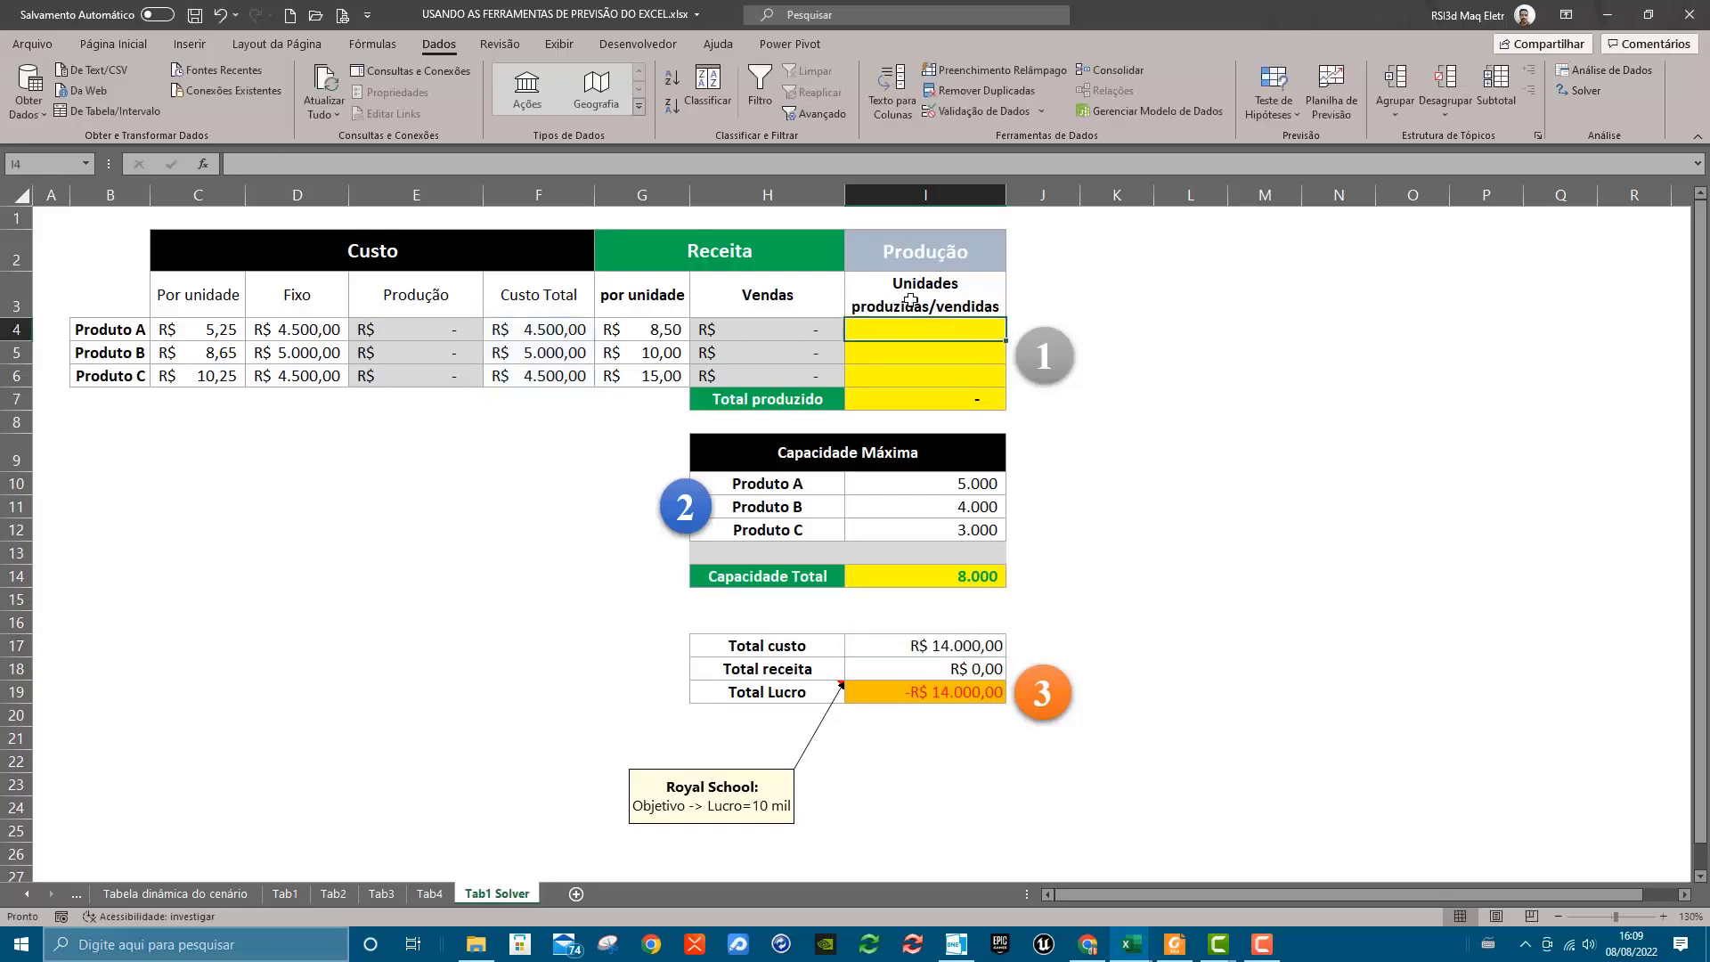
drag(924, 331, 919, 369)
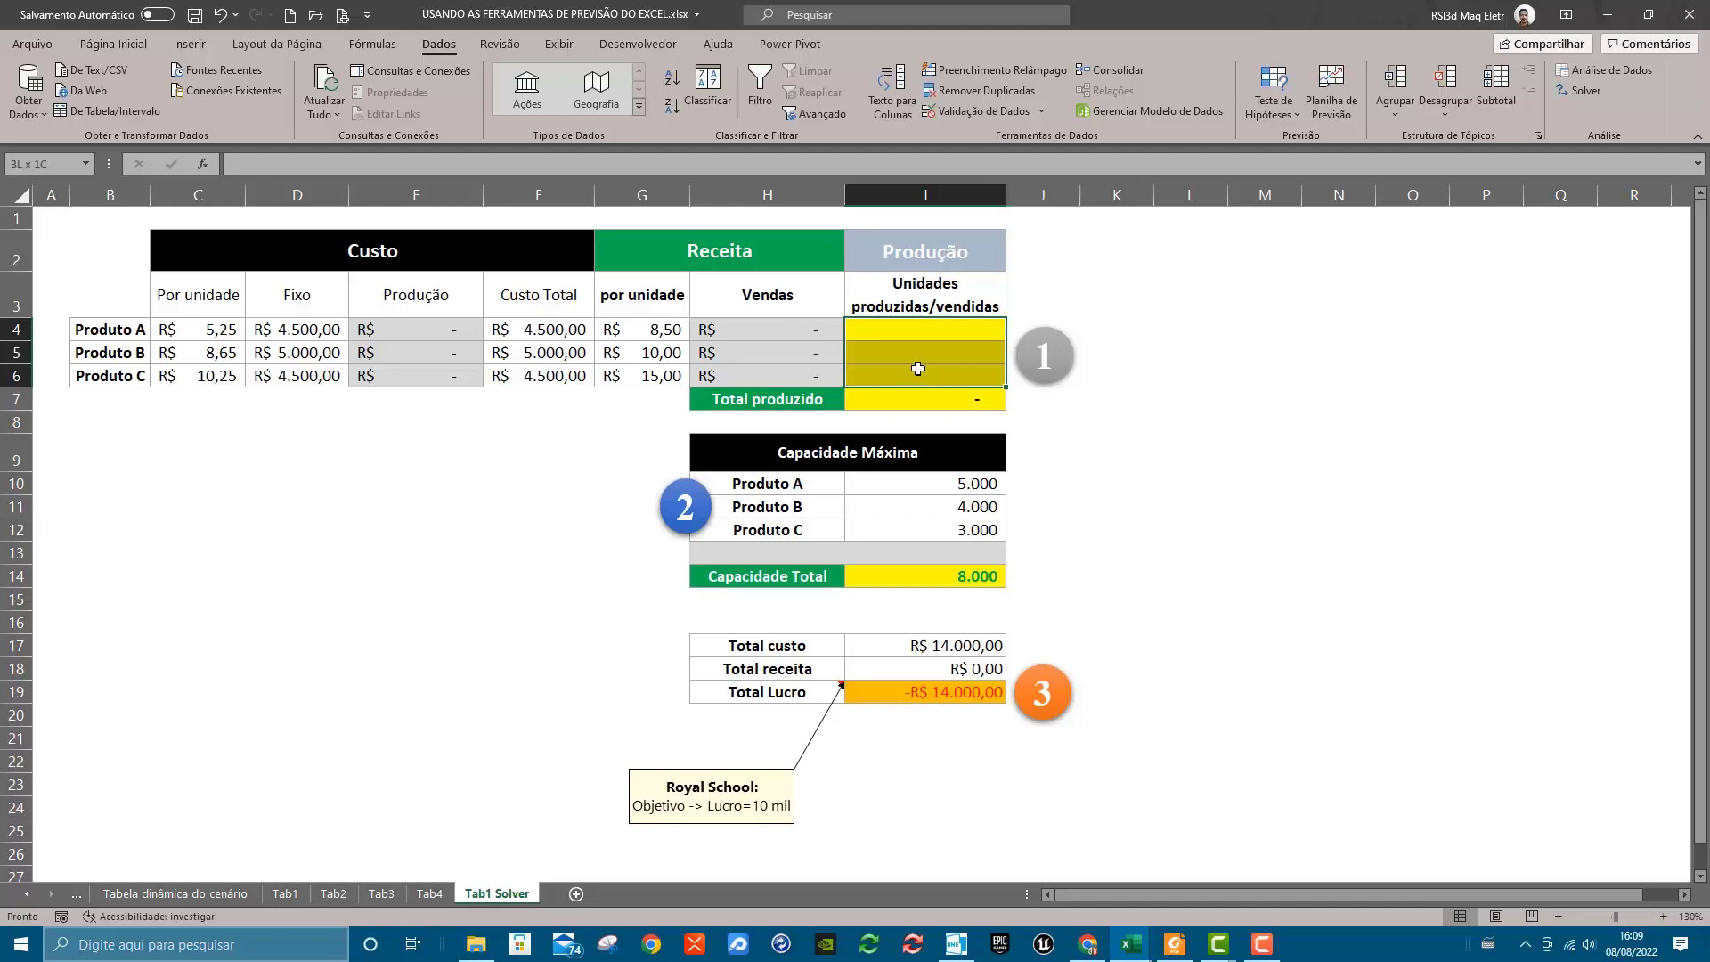
click(943, 669)
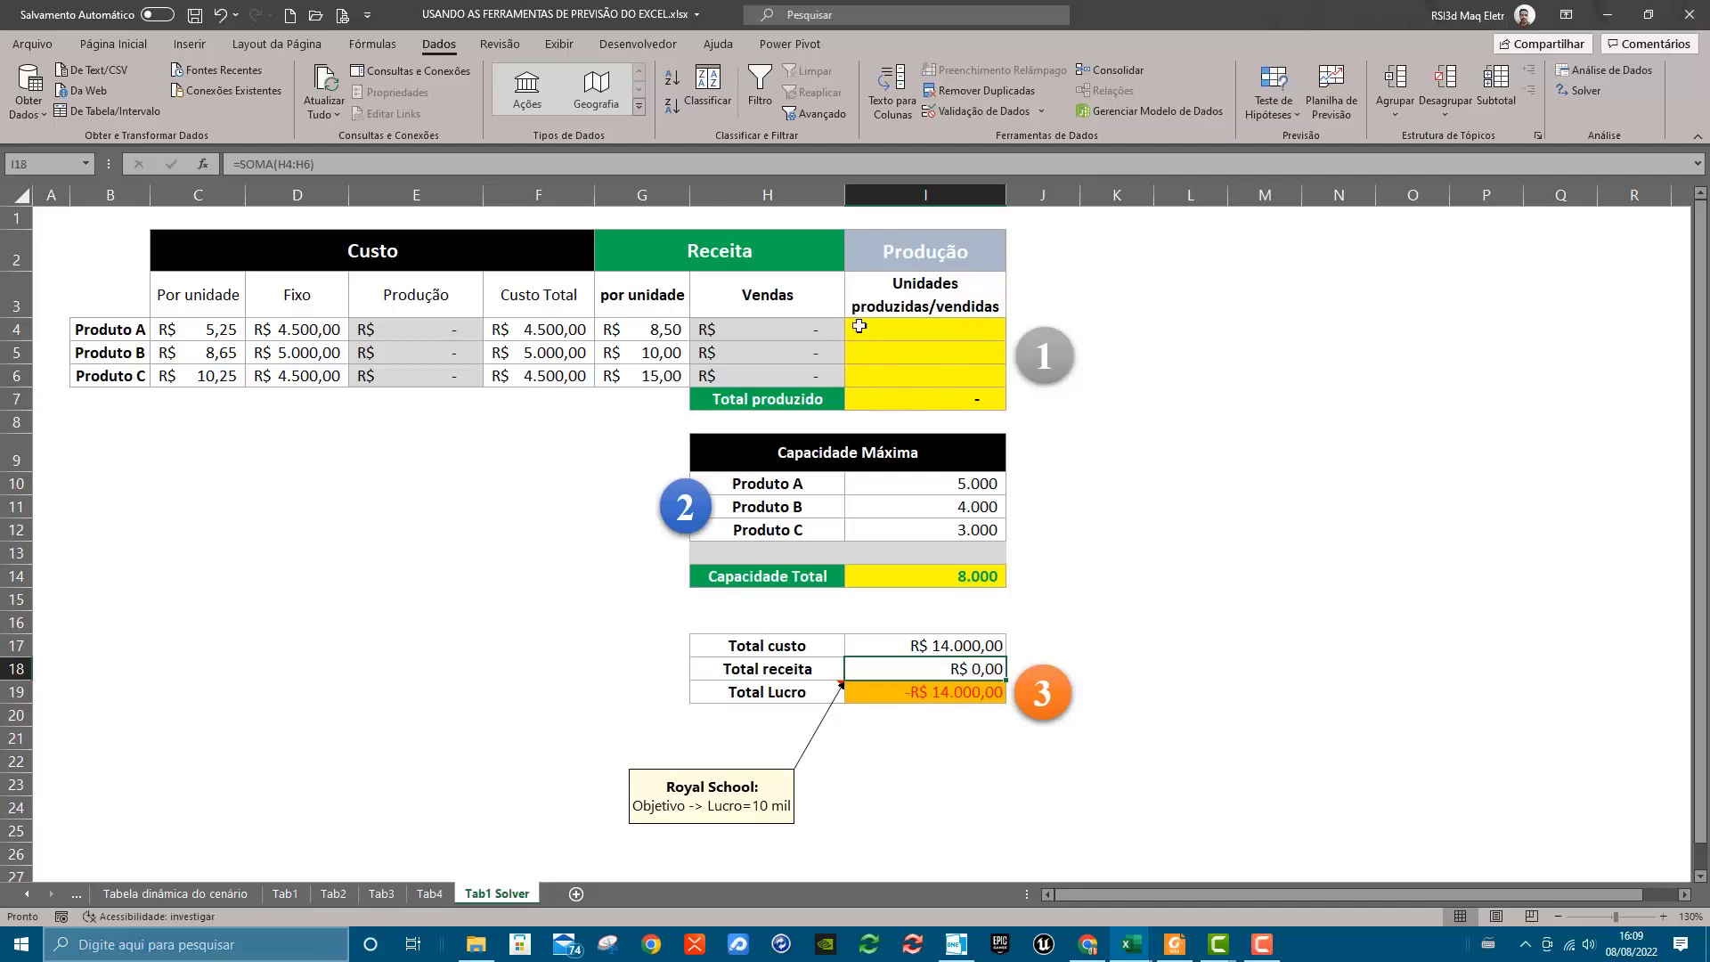
Fill the Unidades produzidas/vendidas cells I4:I6 with a light blue theme colour
drag(926, 337, 929, 374)
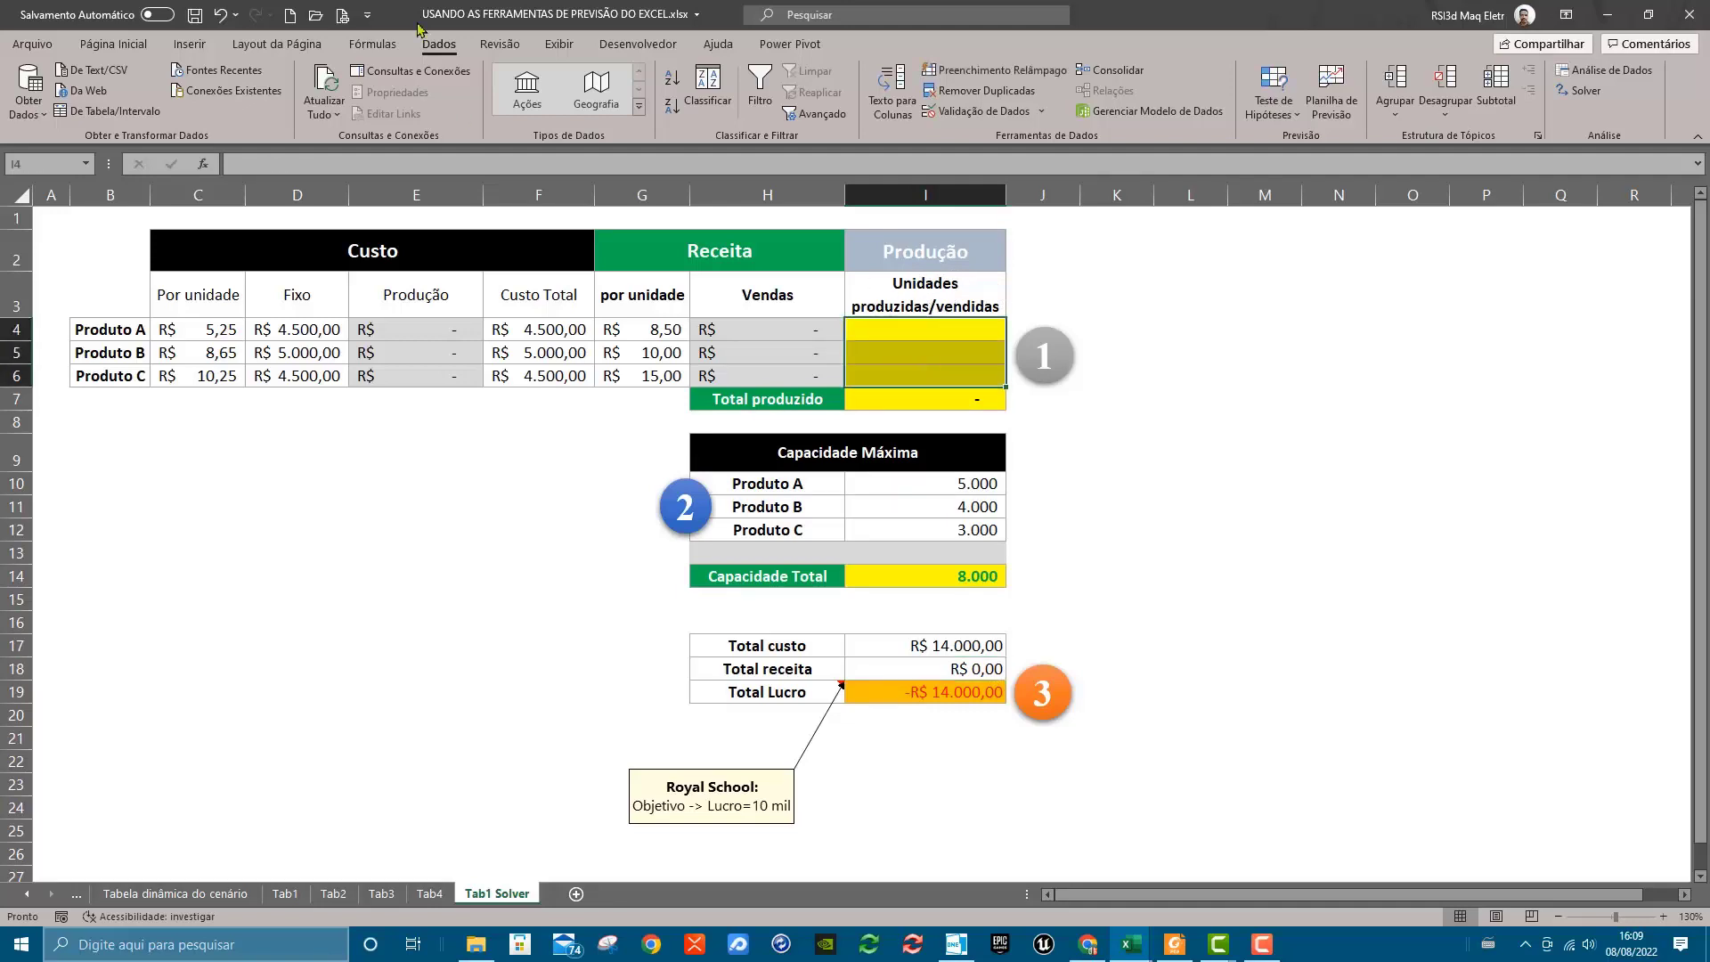
click(116, 44)
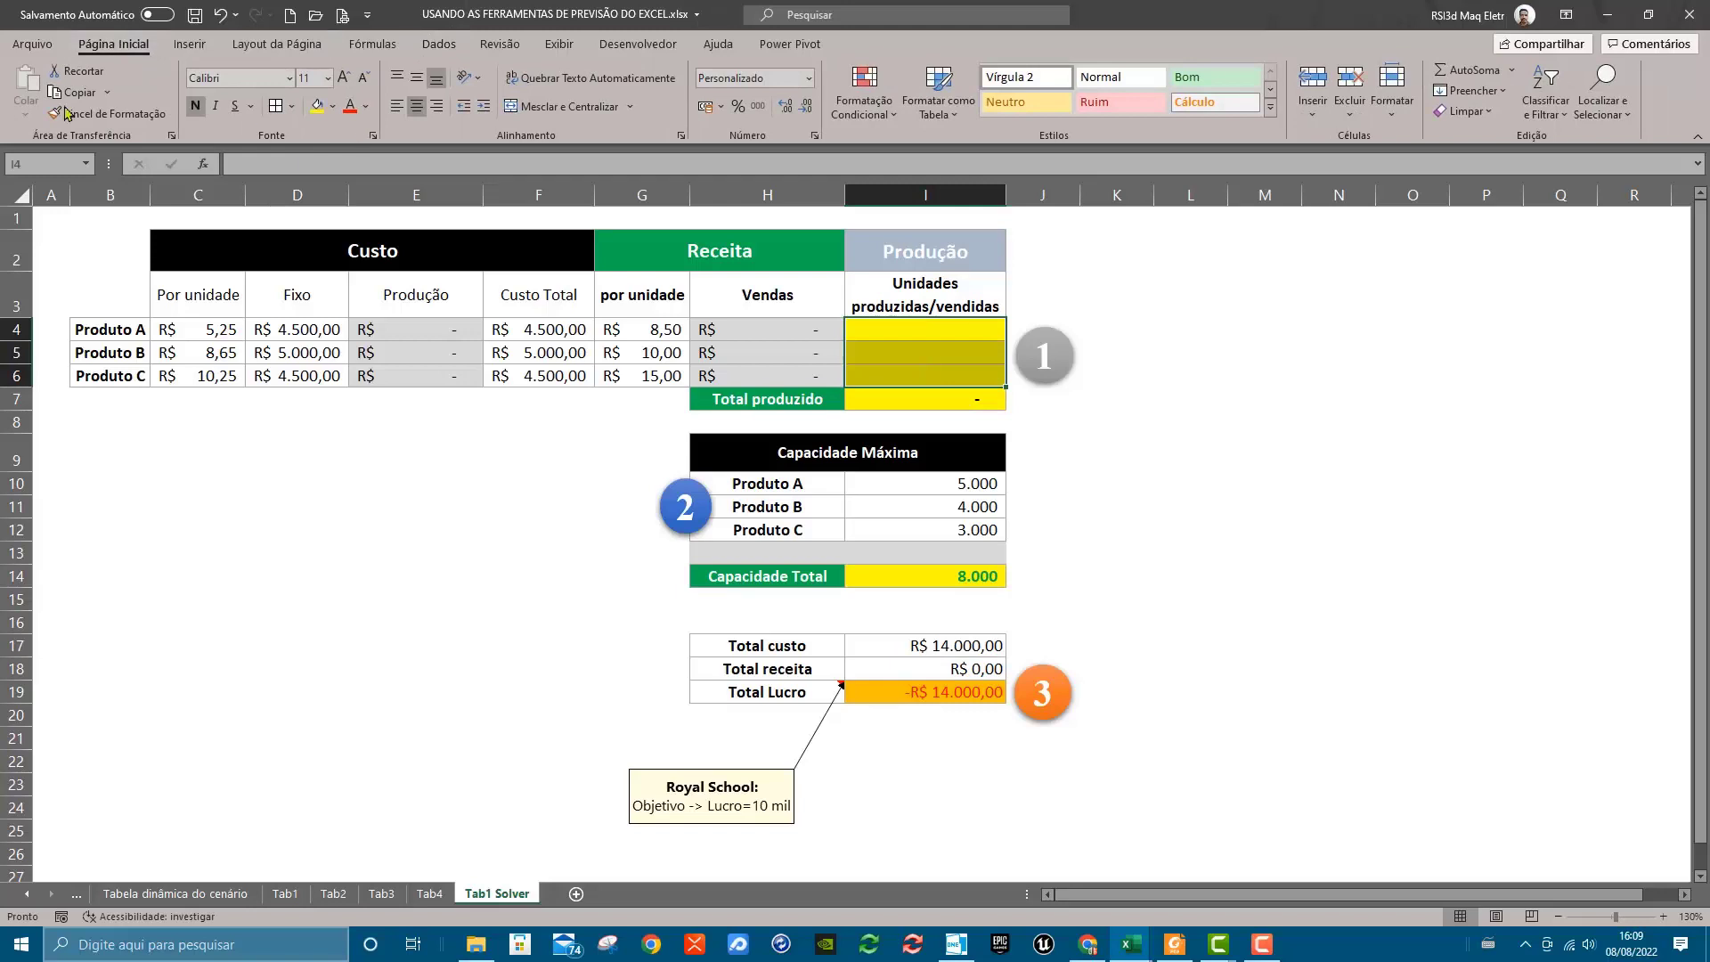
click(332, 106)
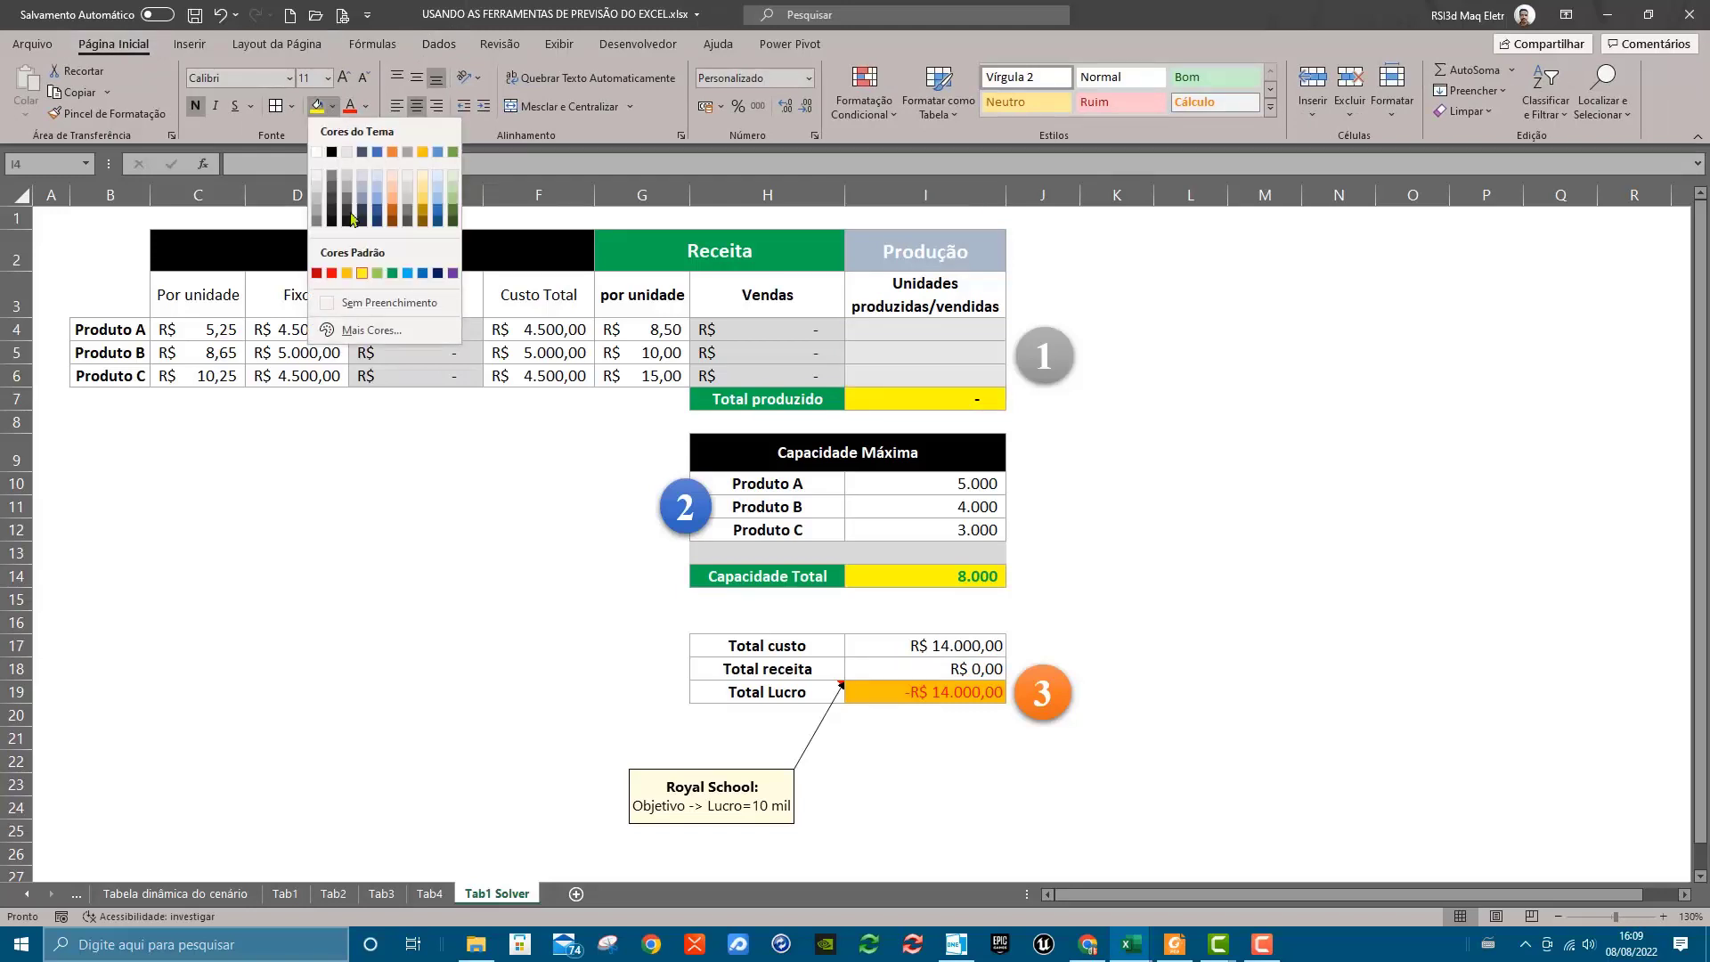
click(439, 203)
click(1264, 418)
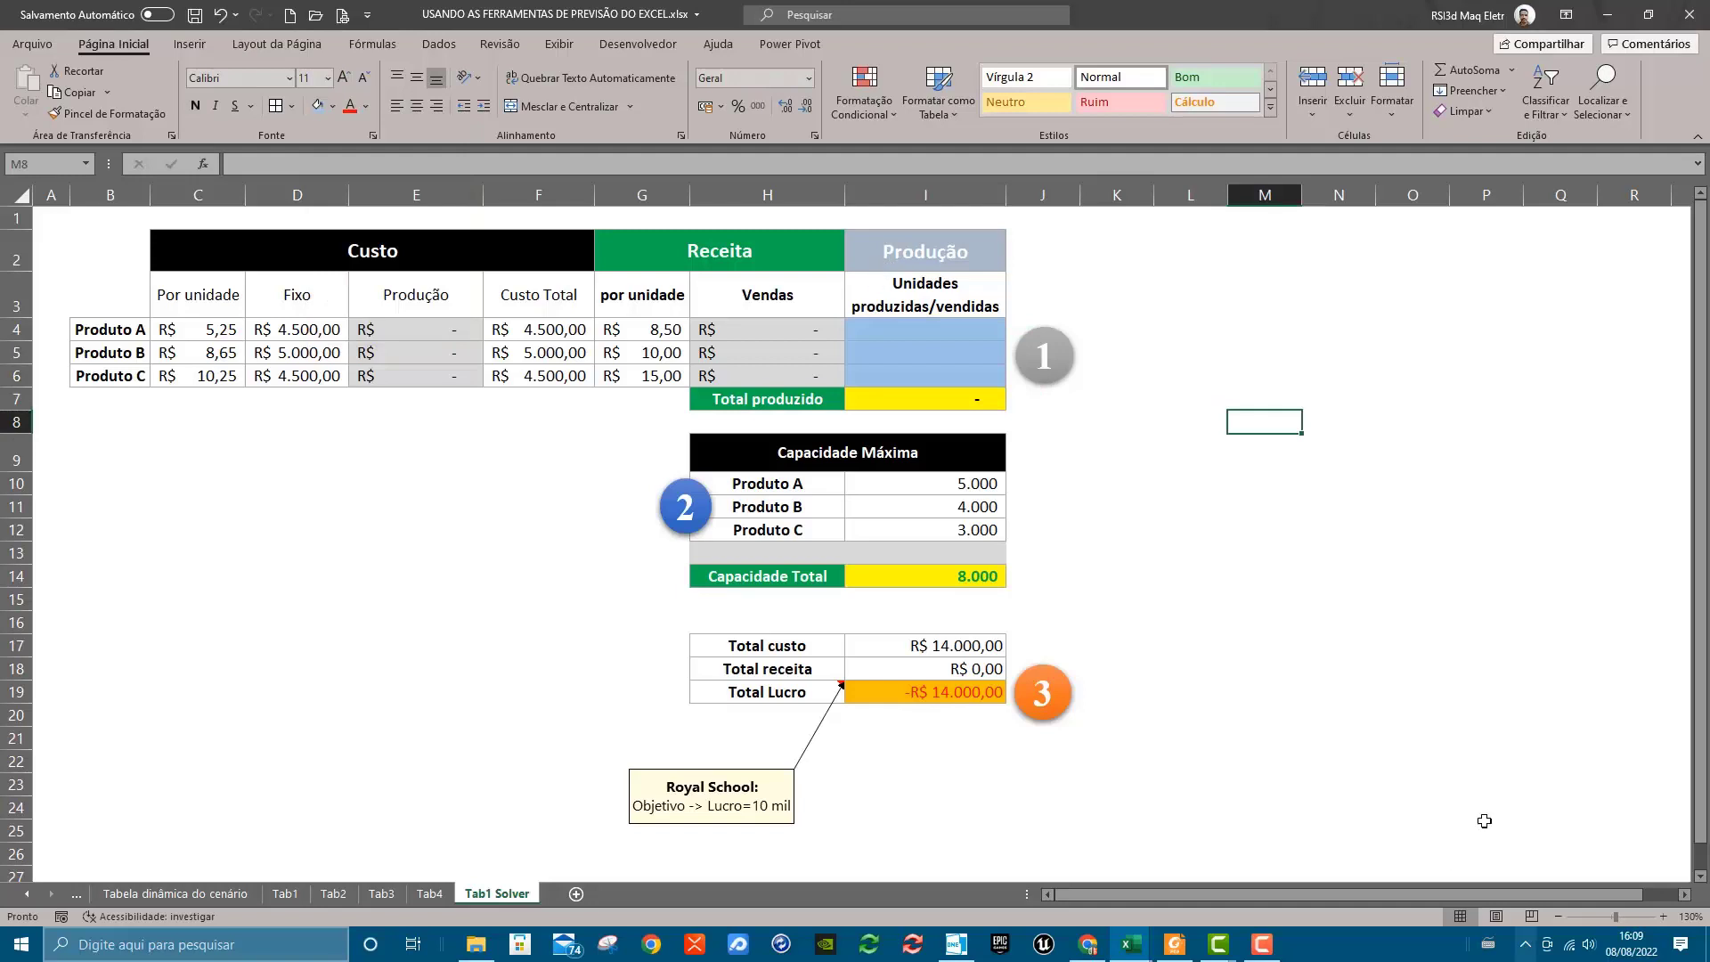
click(1386, 690)
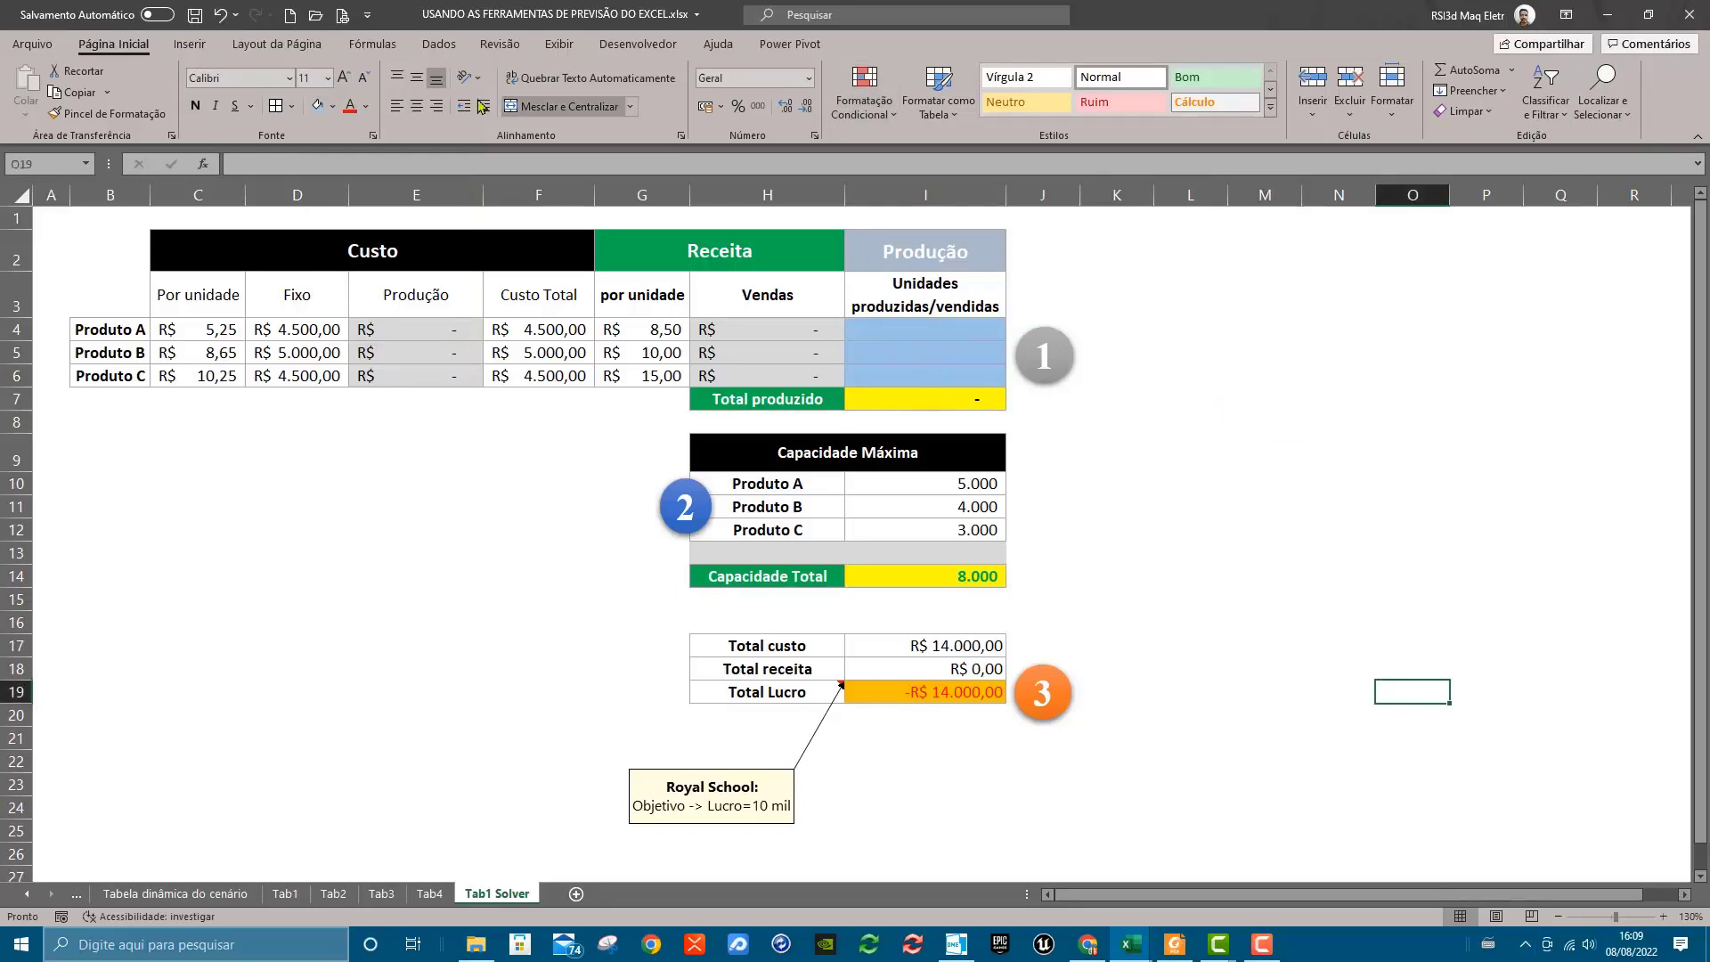
Open the Solver parameters and reset all existing Solver options and cell selections
click(440, 46)
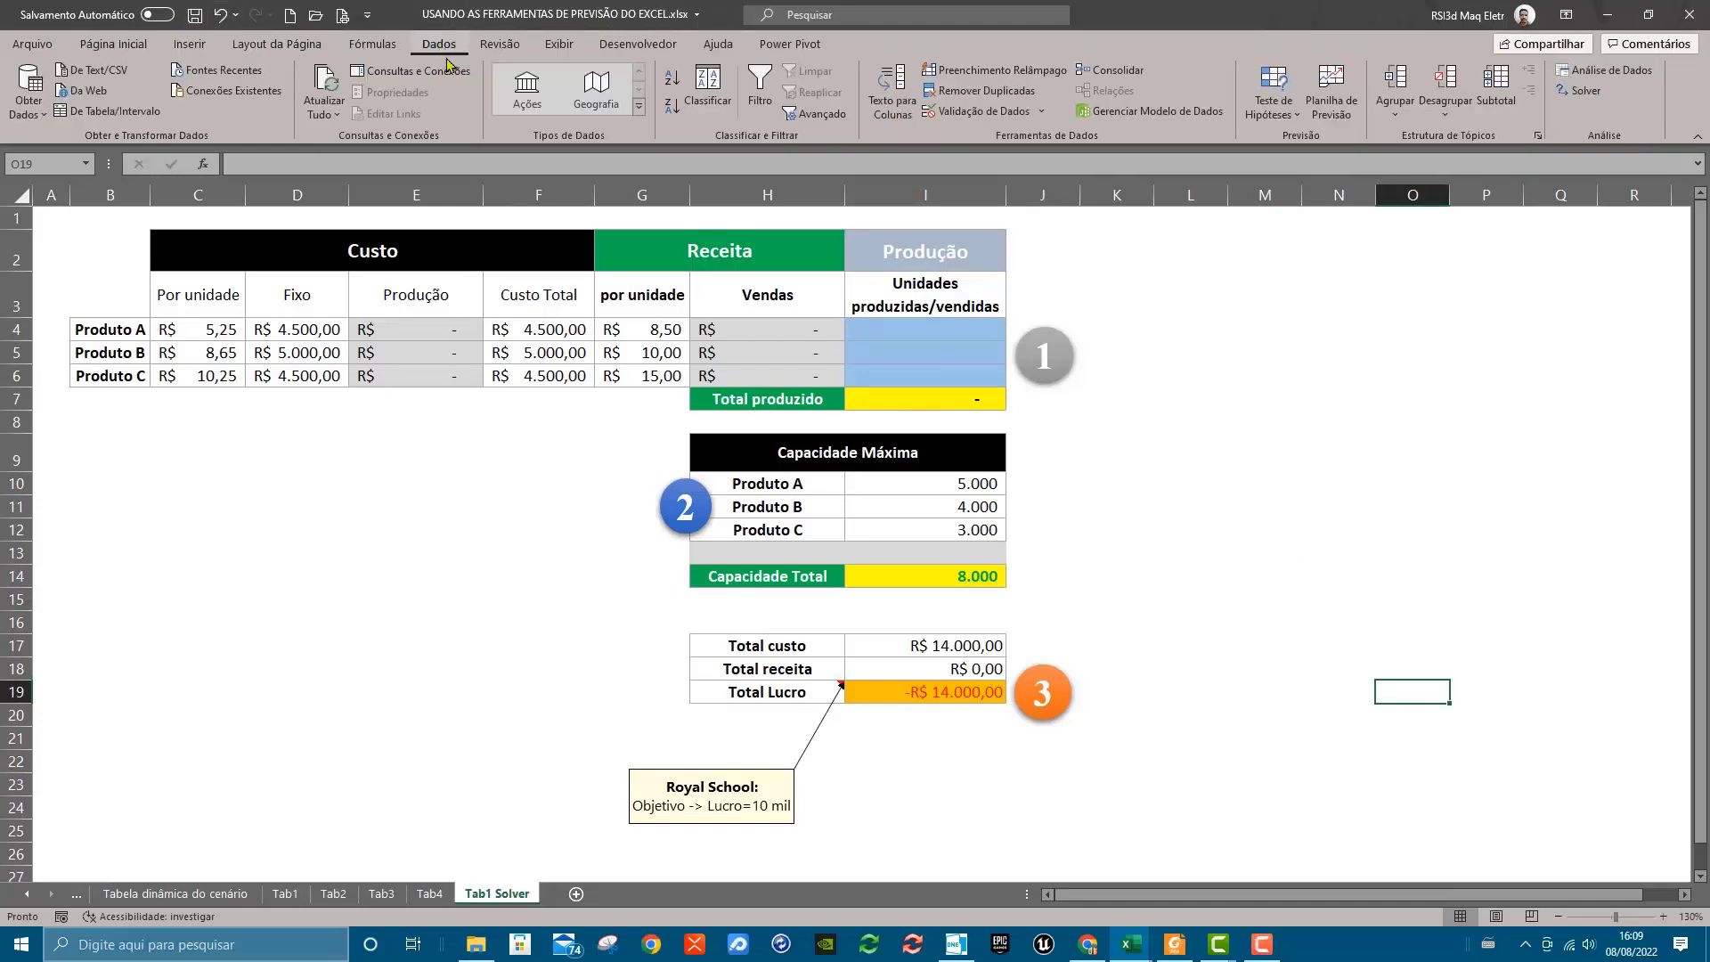
click(1582, 91)
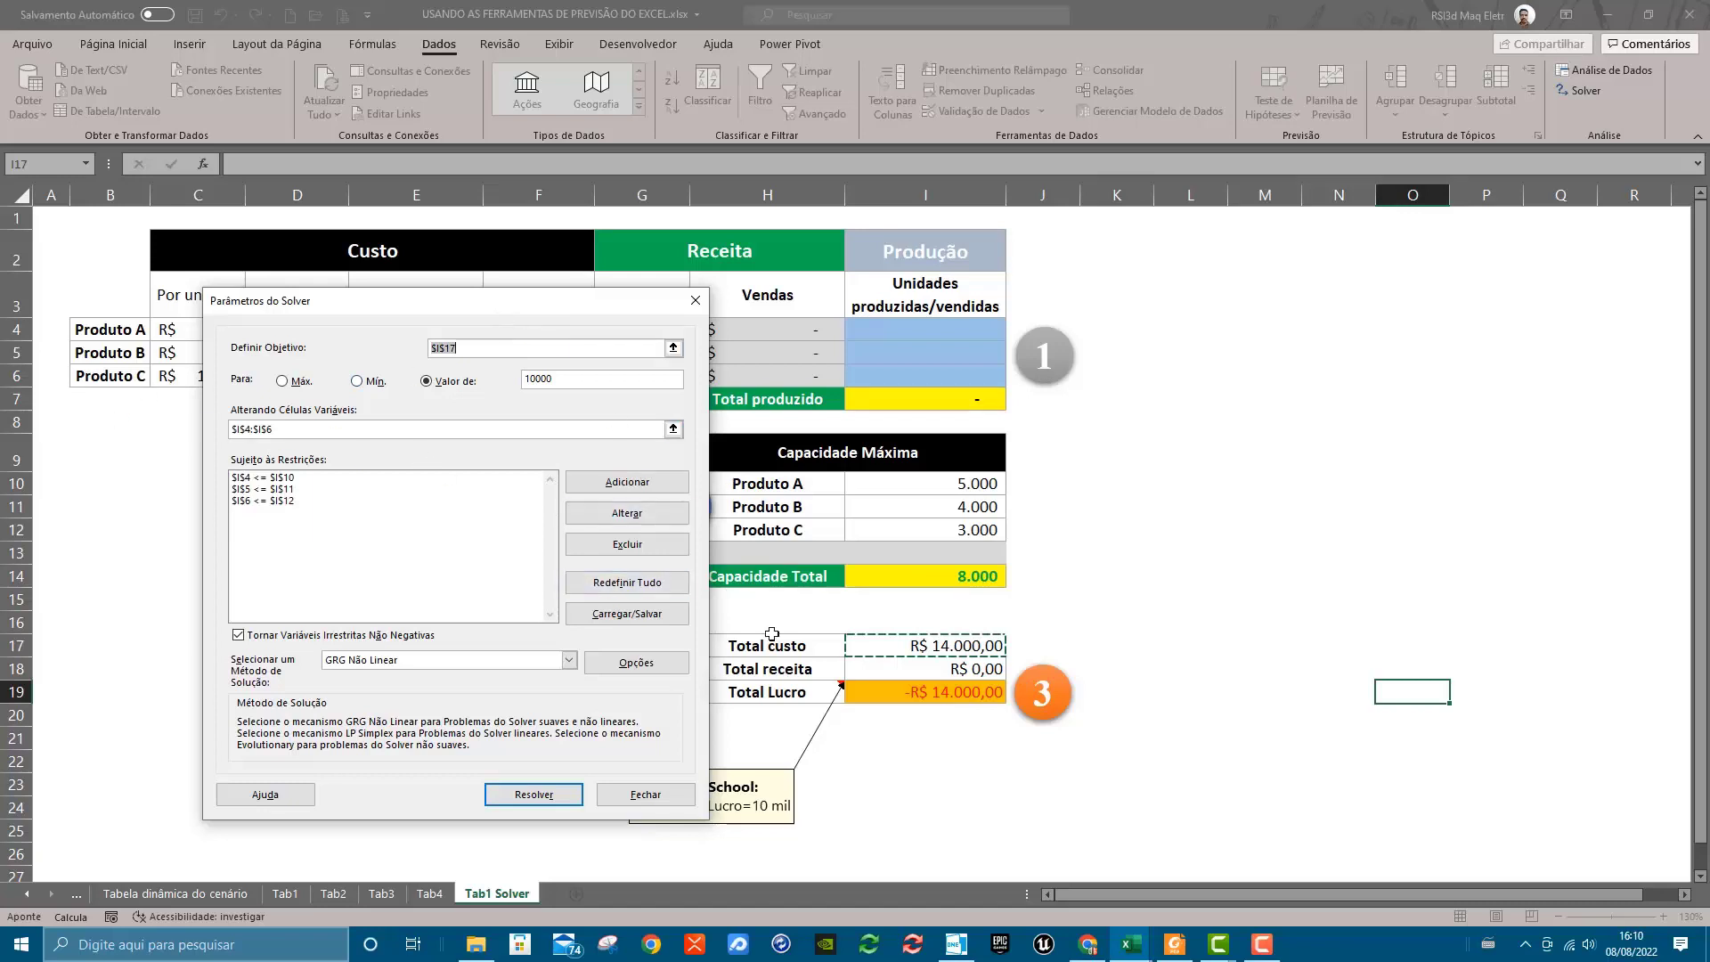
click(650, 584)
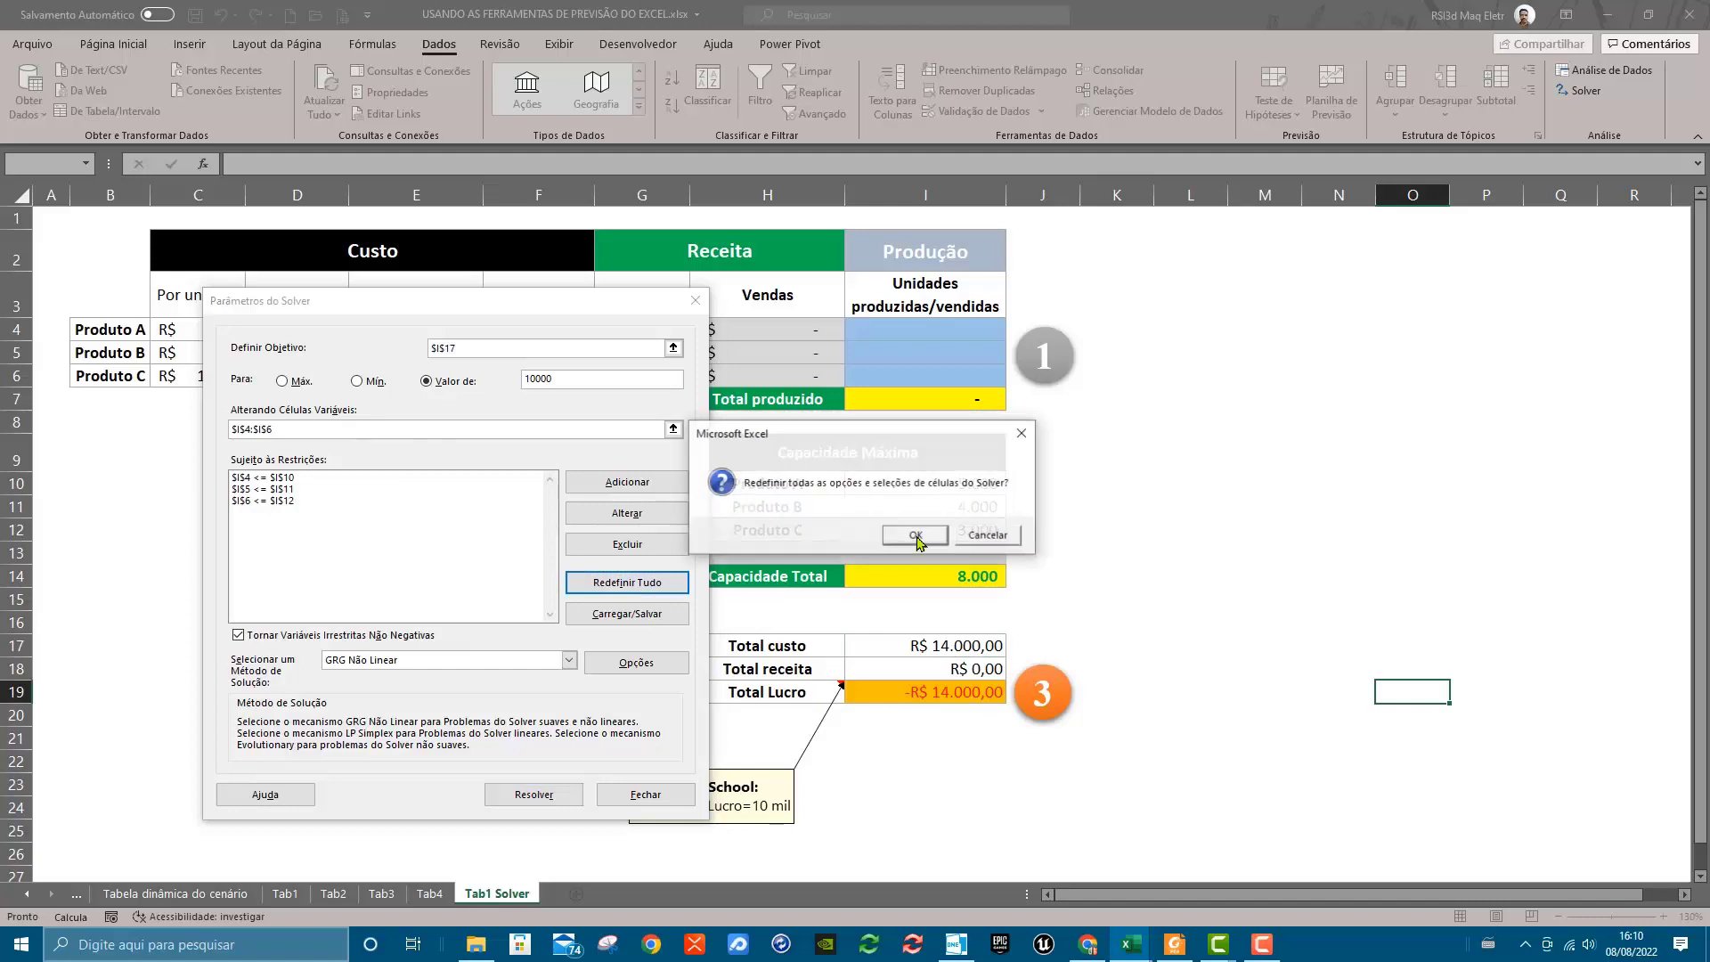
click(926, 533)
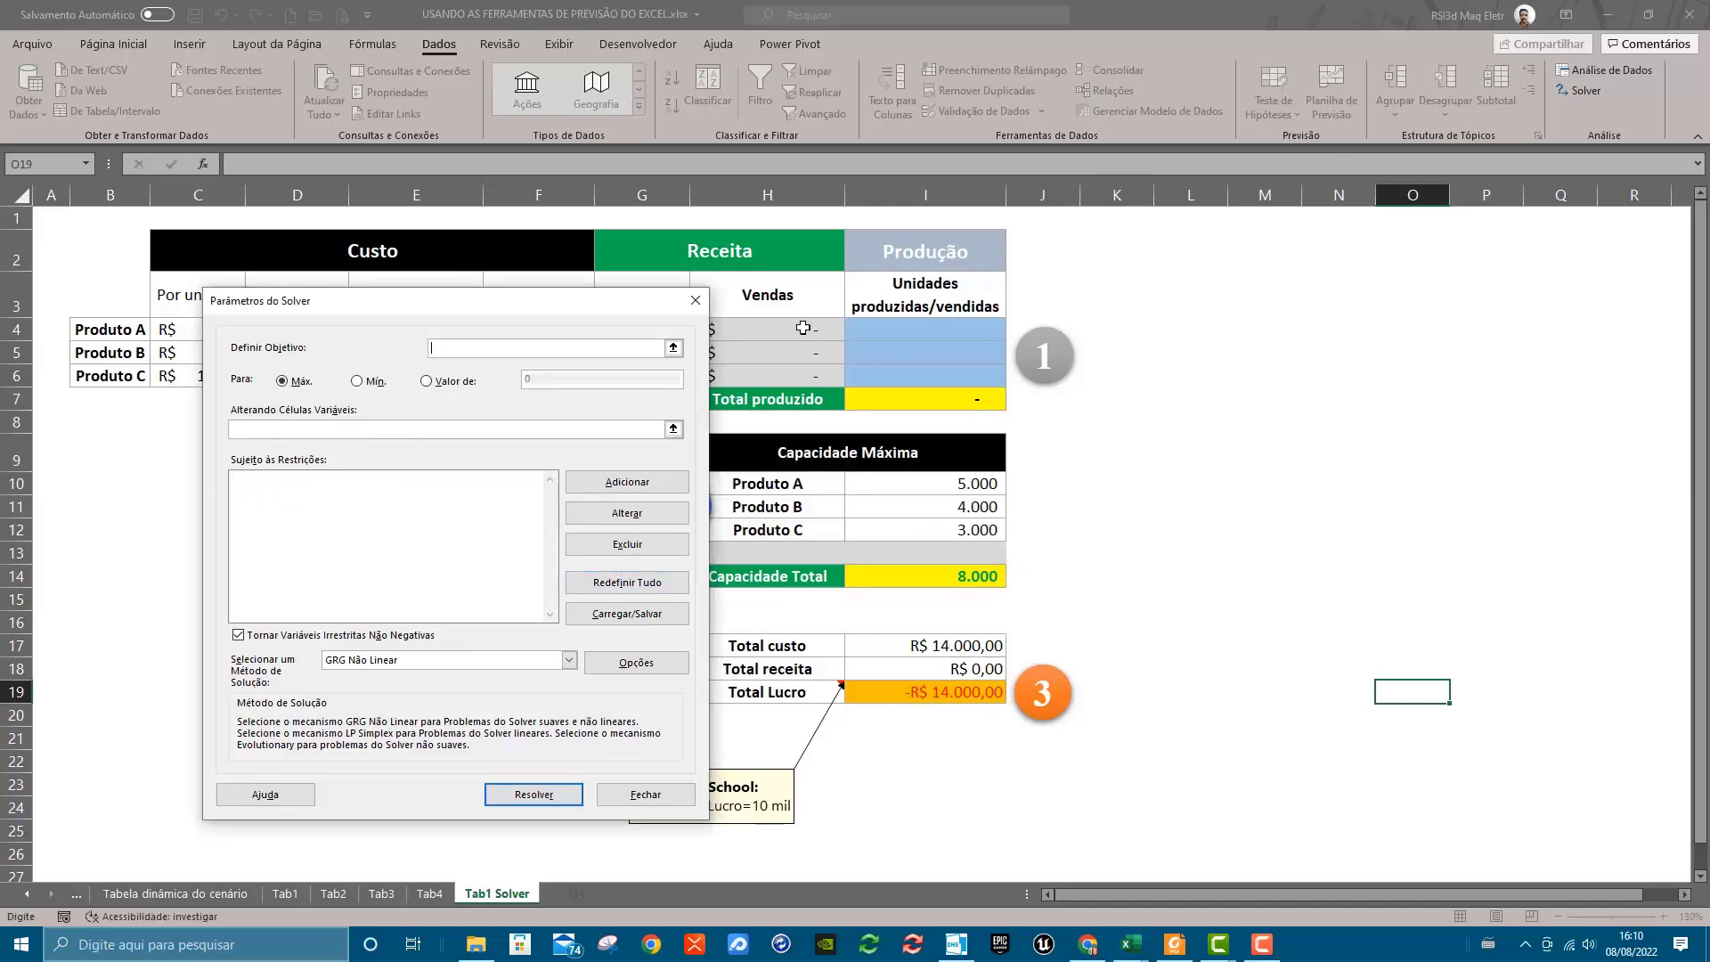
Set the Solver objective to the Total Lucro cell I19 with a target value of 10000
drag(506, 309, 403, 289)
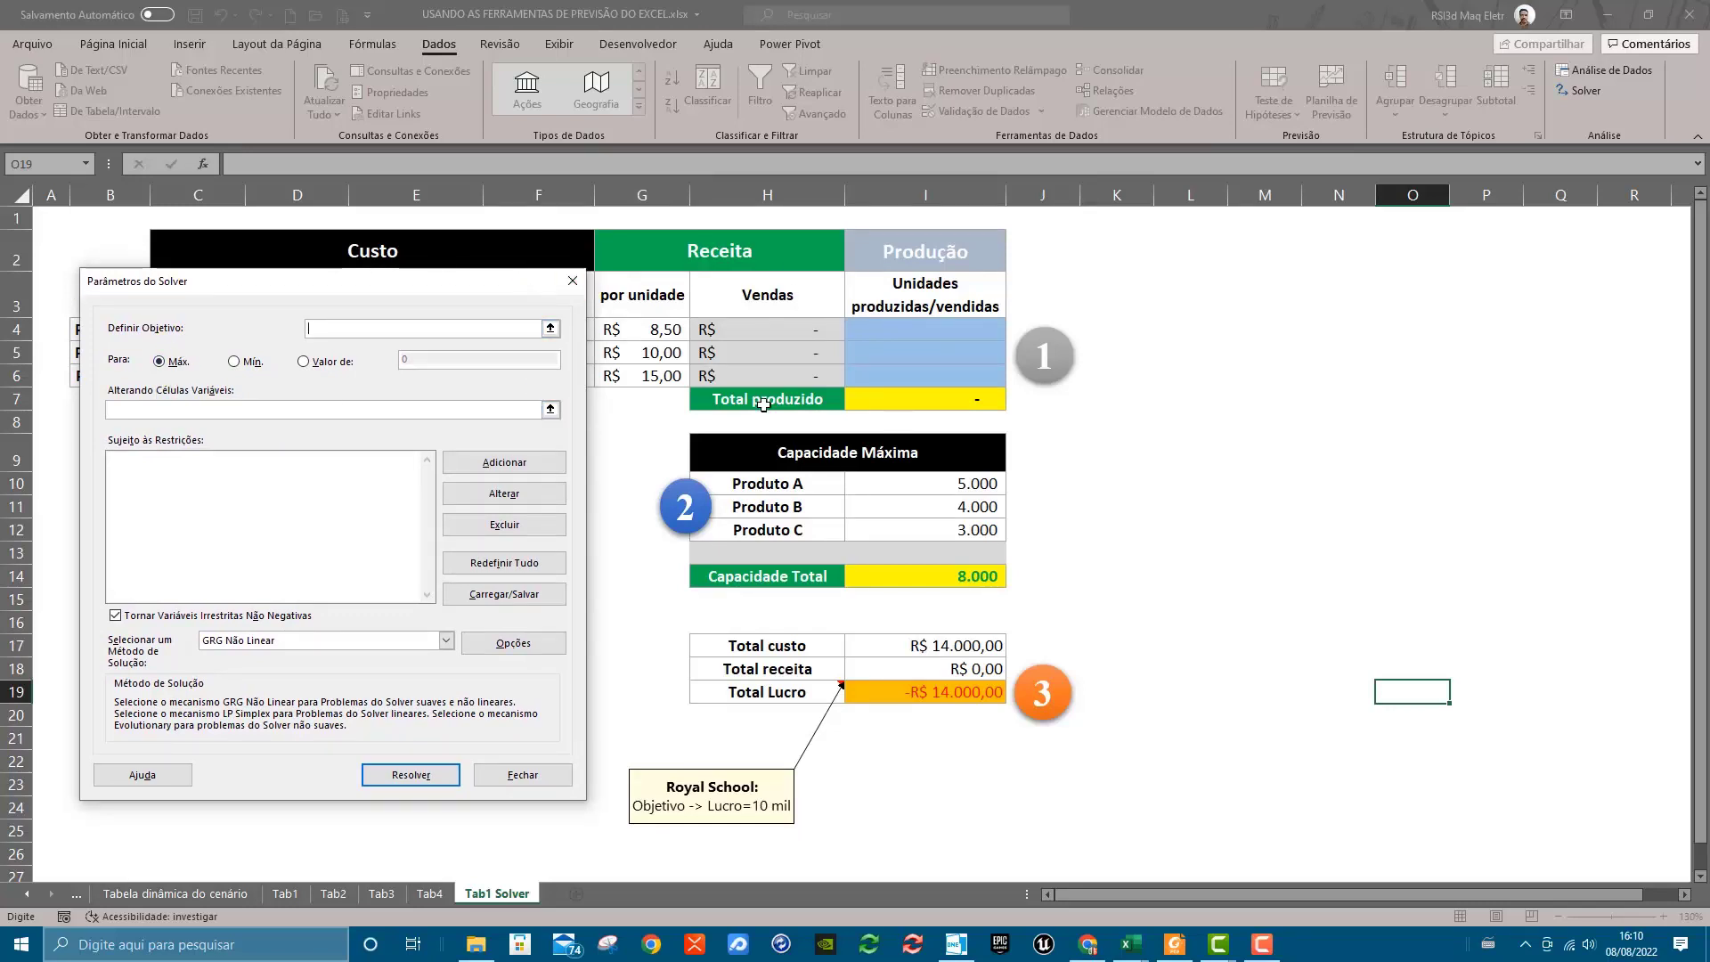
click(914, 693)
click(304, 361)
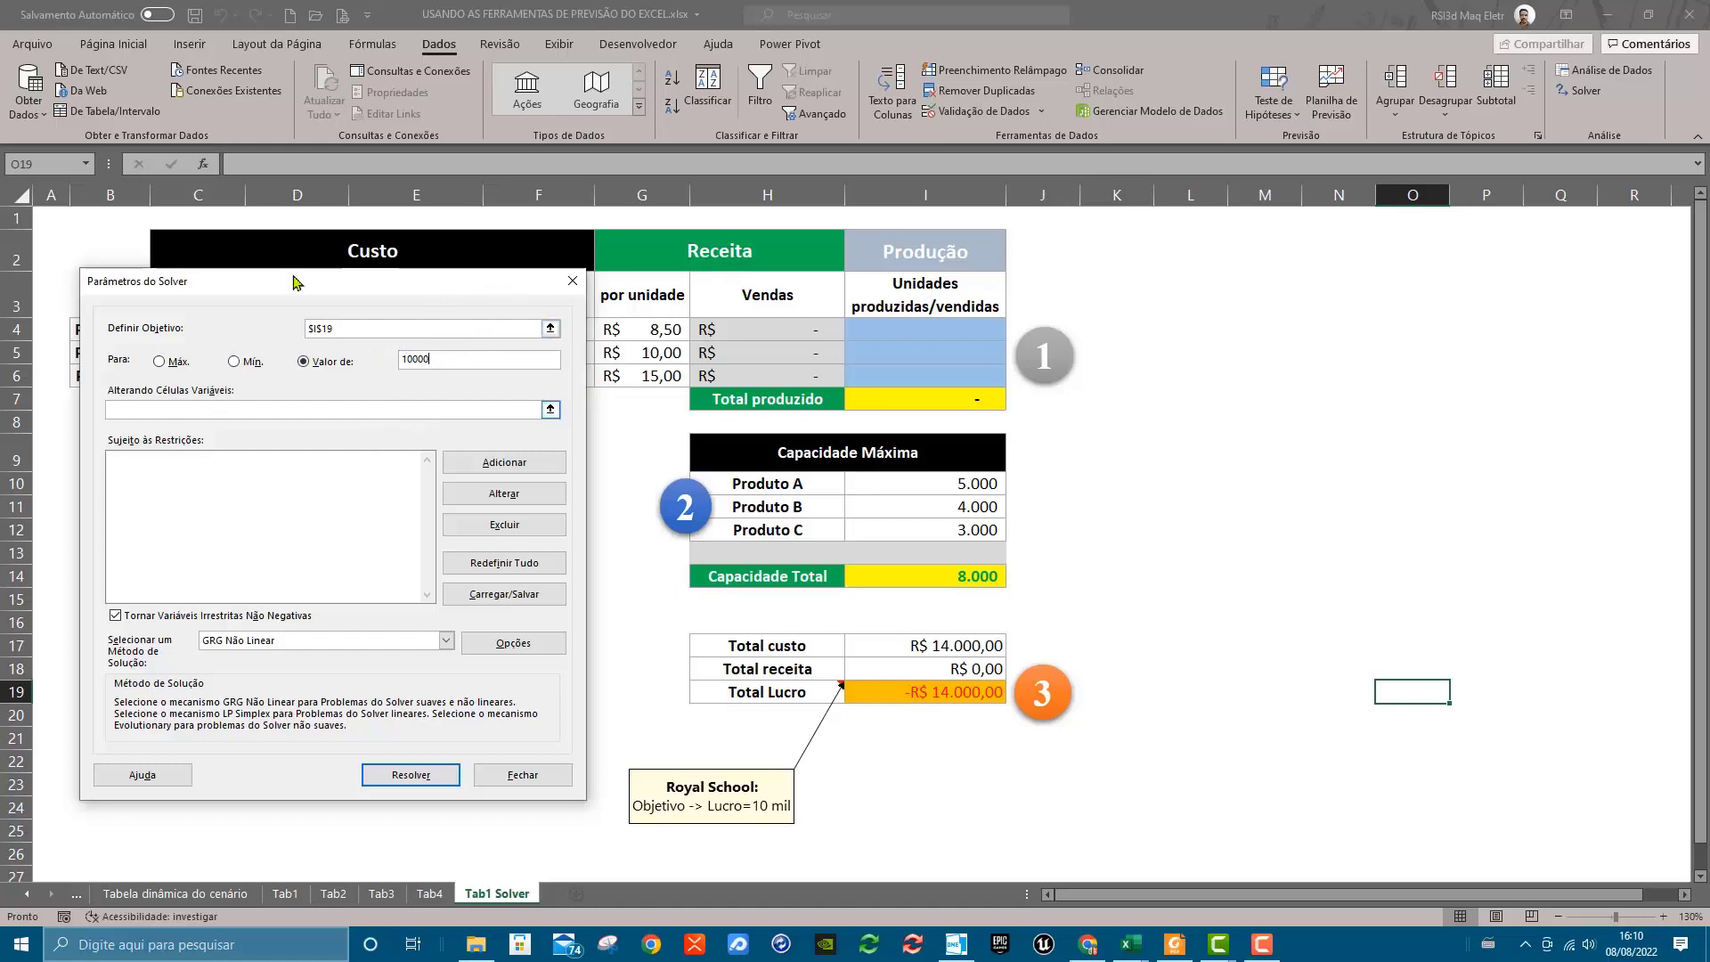
Define the production cells I4:I6 as the Solver's variable cells
click(191, 409)
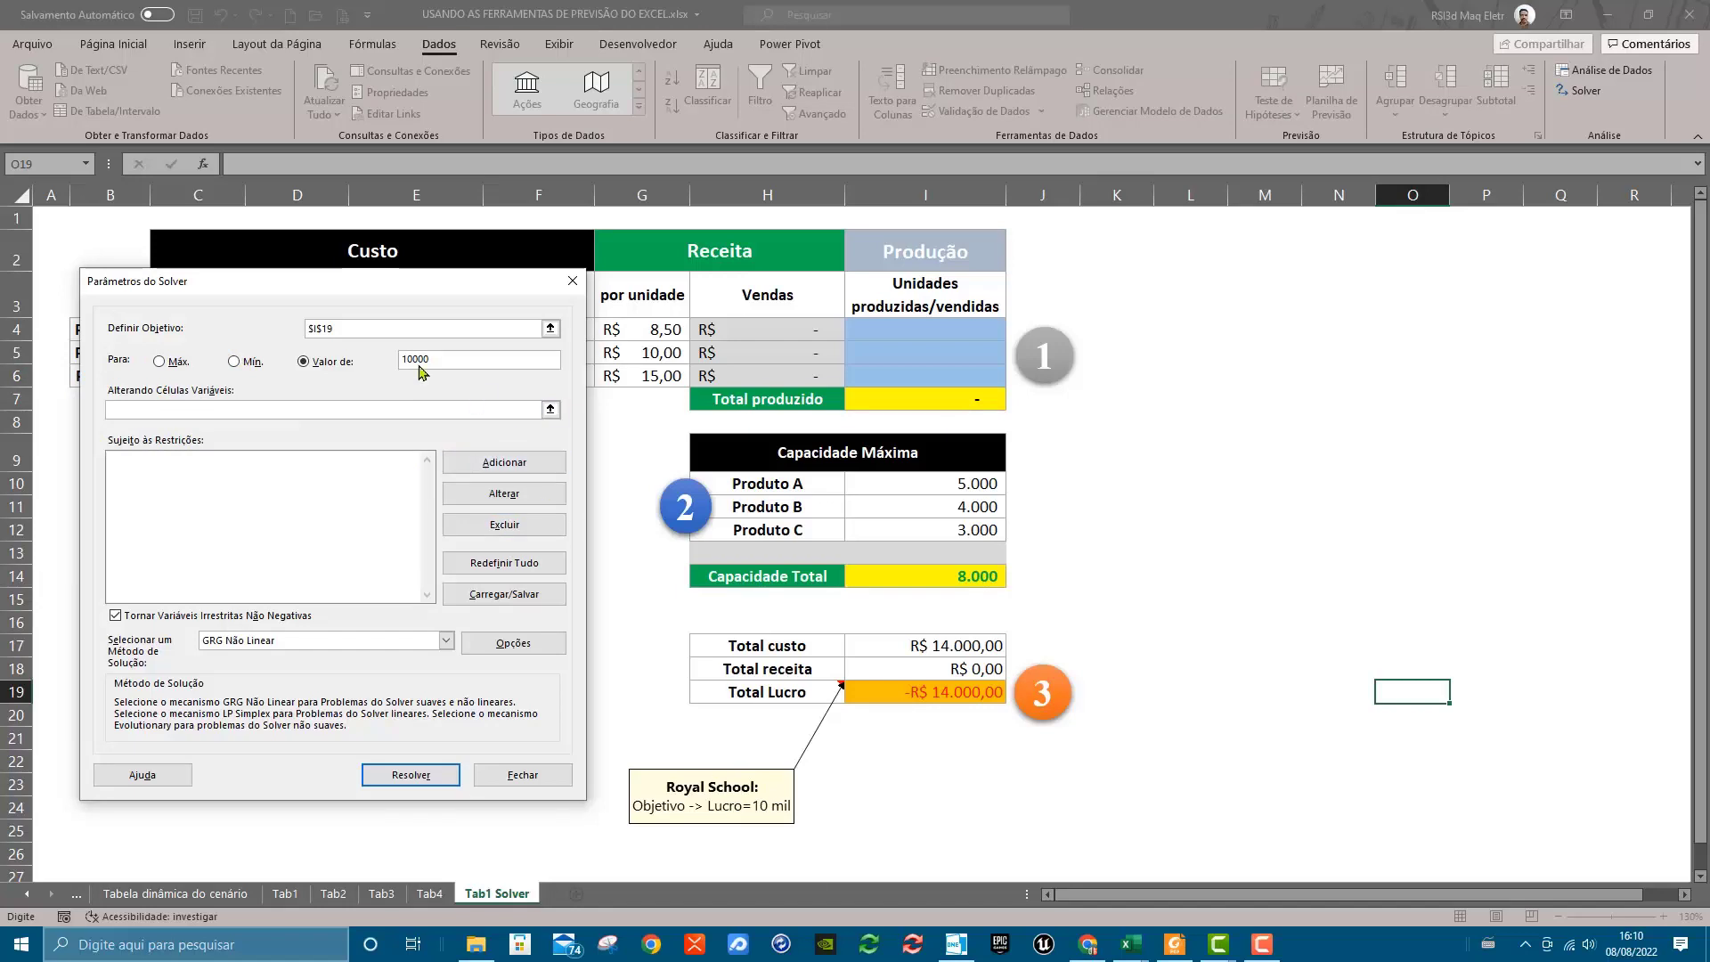
drag(915, 331, 915, 374)
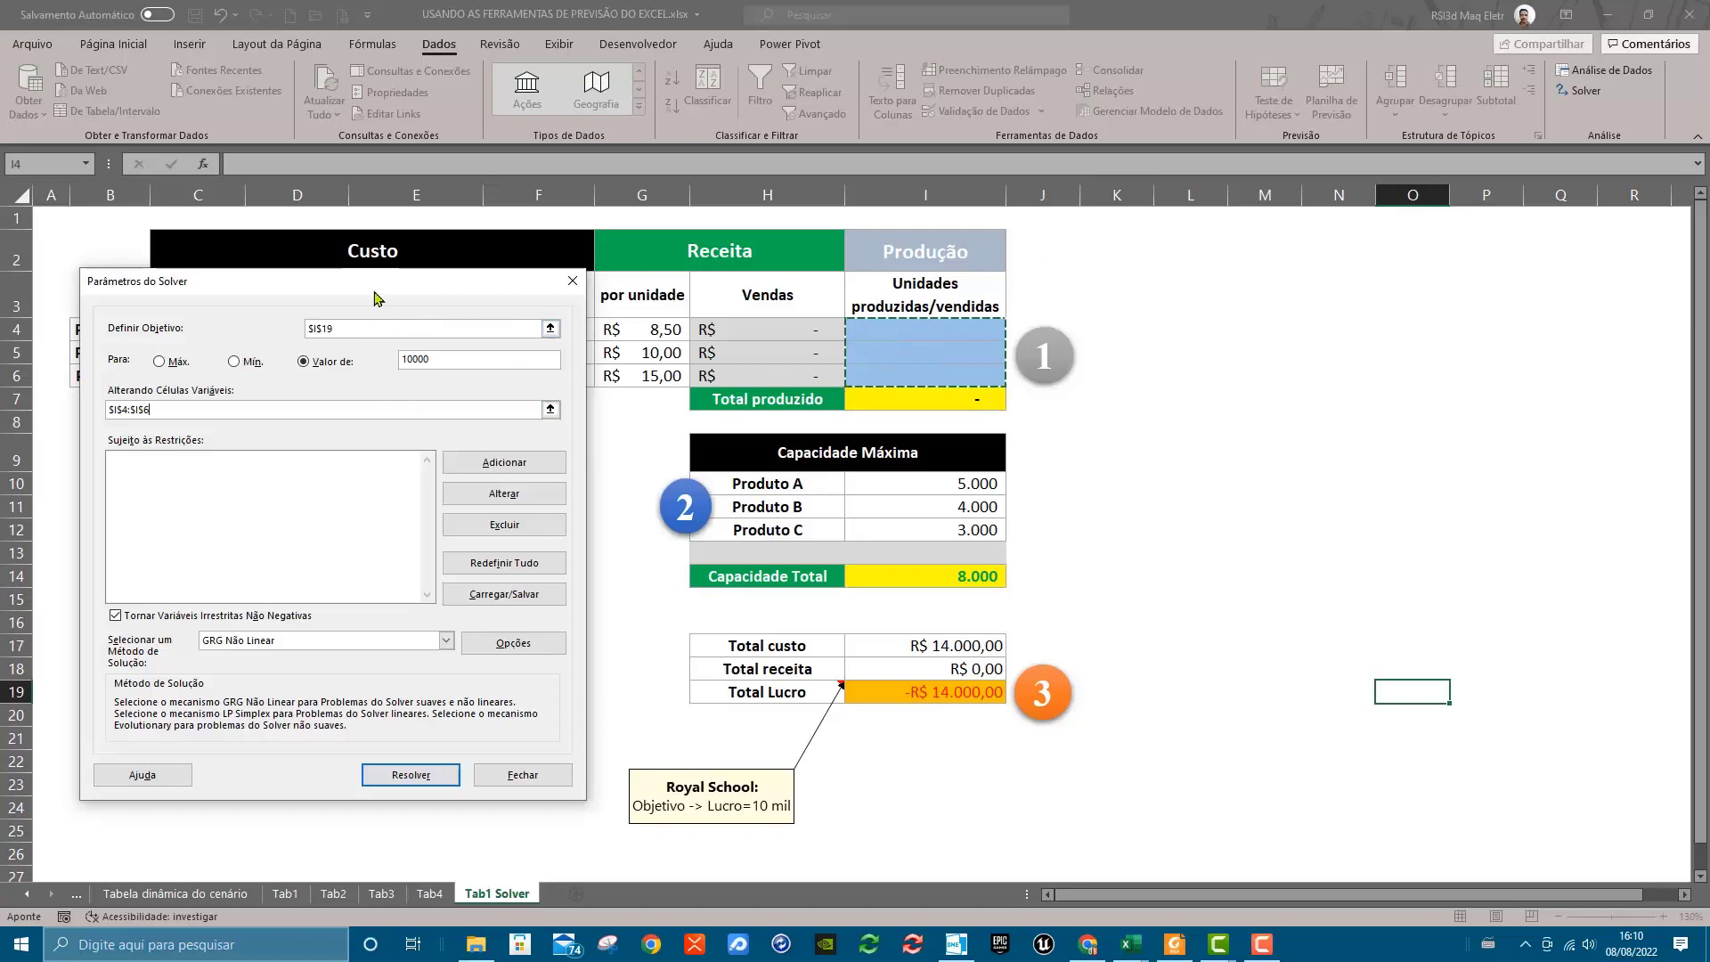
drag(378, 283, 342, 294)
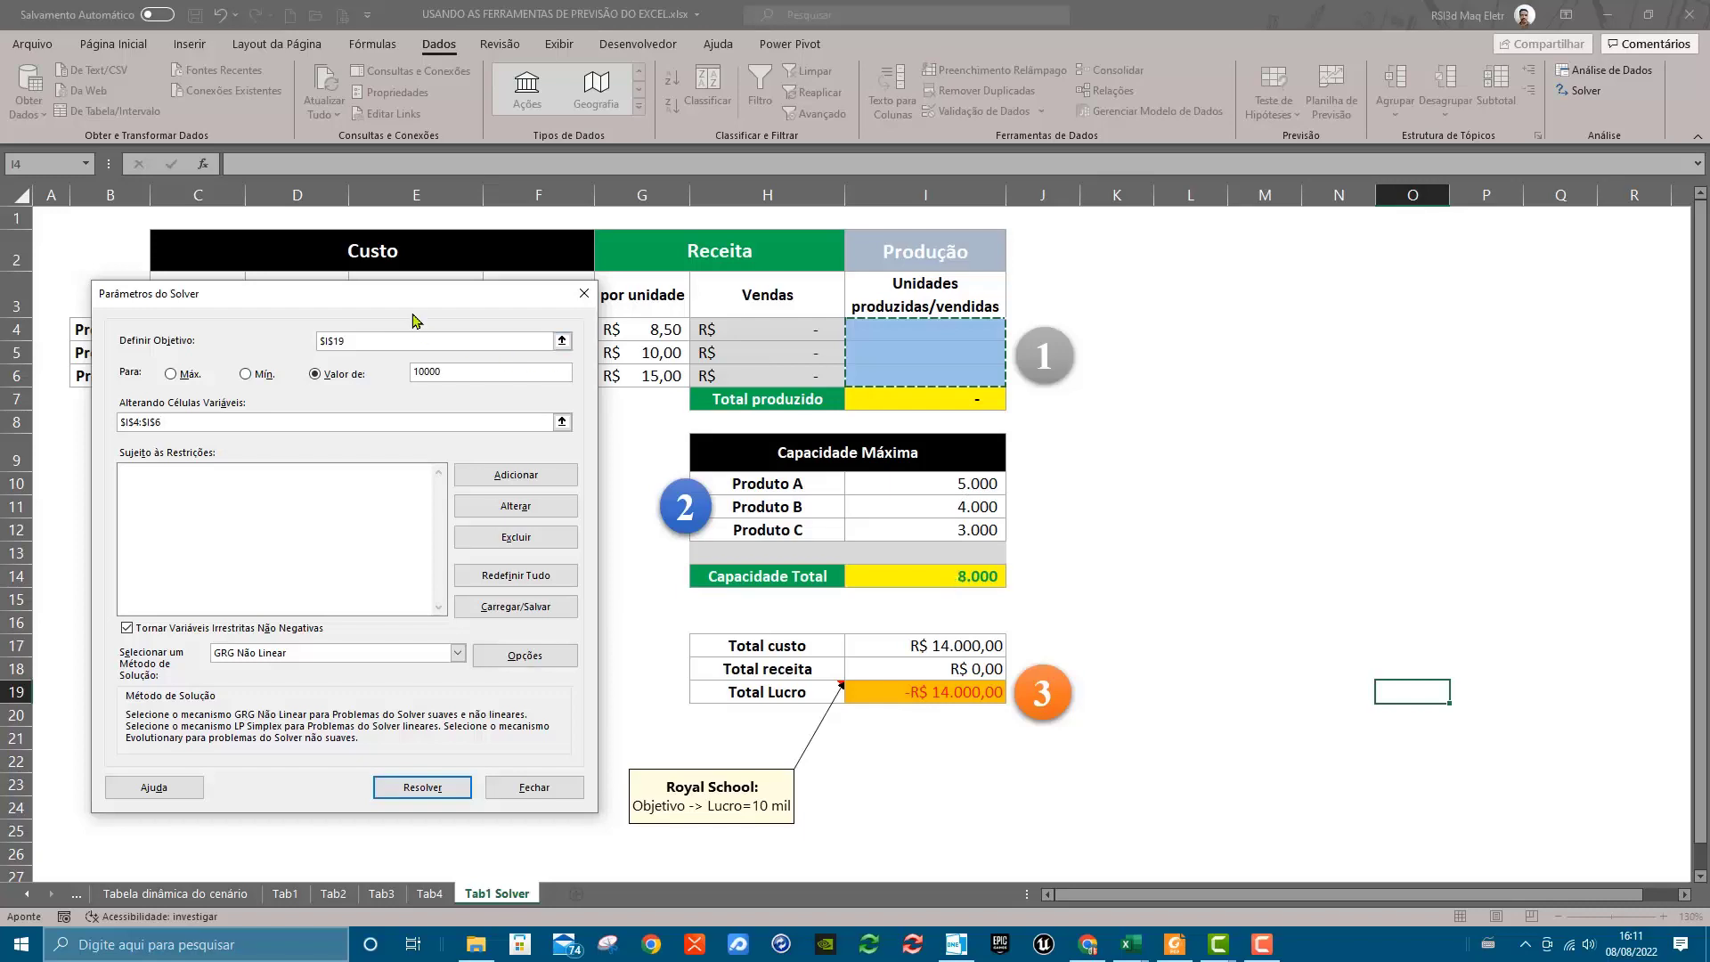
mouse_move(407, 301)
mouse_down()
mouse_move(928, 507)
mouse_move(396, 428)
mouse_move(359, 364)
mouse_move(431, 418)
mouse_move(855, 480)
mouse_move(927, 520)
mouse_move(870, 412)
mouse_move(439, 393)
mouse_move(890, 479)
mouse_move(941, 571)
mouse_move(393, 428)
mouse_move(385, 414)
mouse_move(946, 473)
mouse_move(441, 297)
mouse_move(418, 310)
mouse_up()
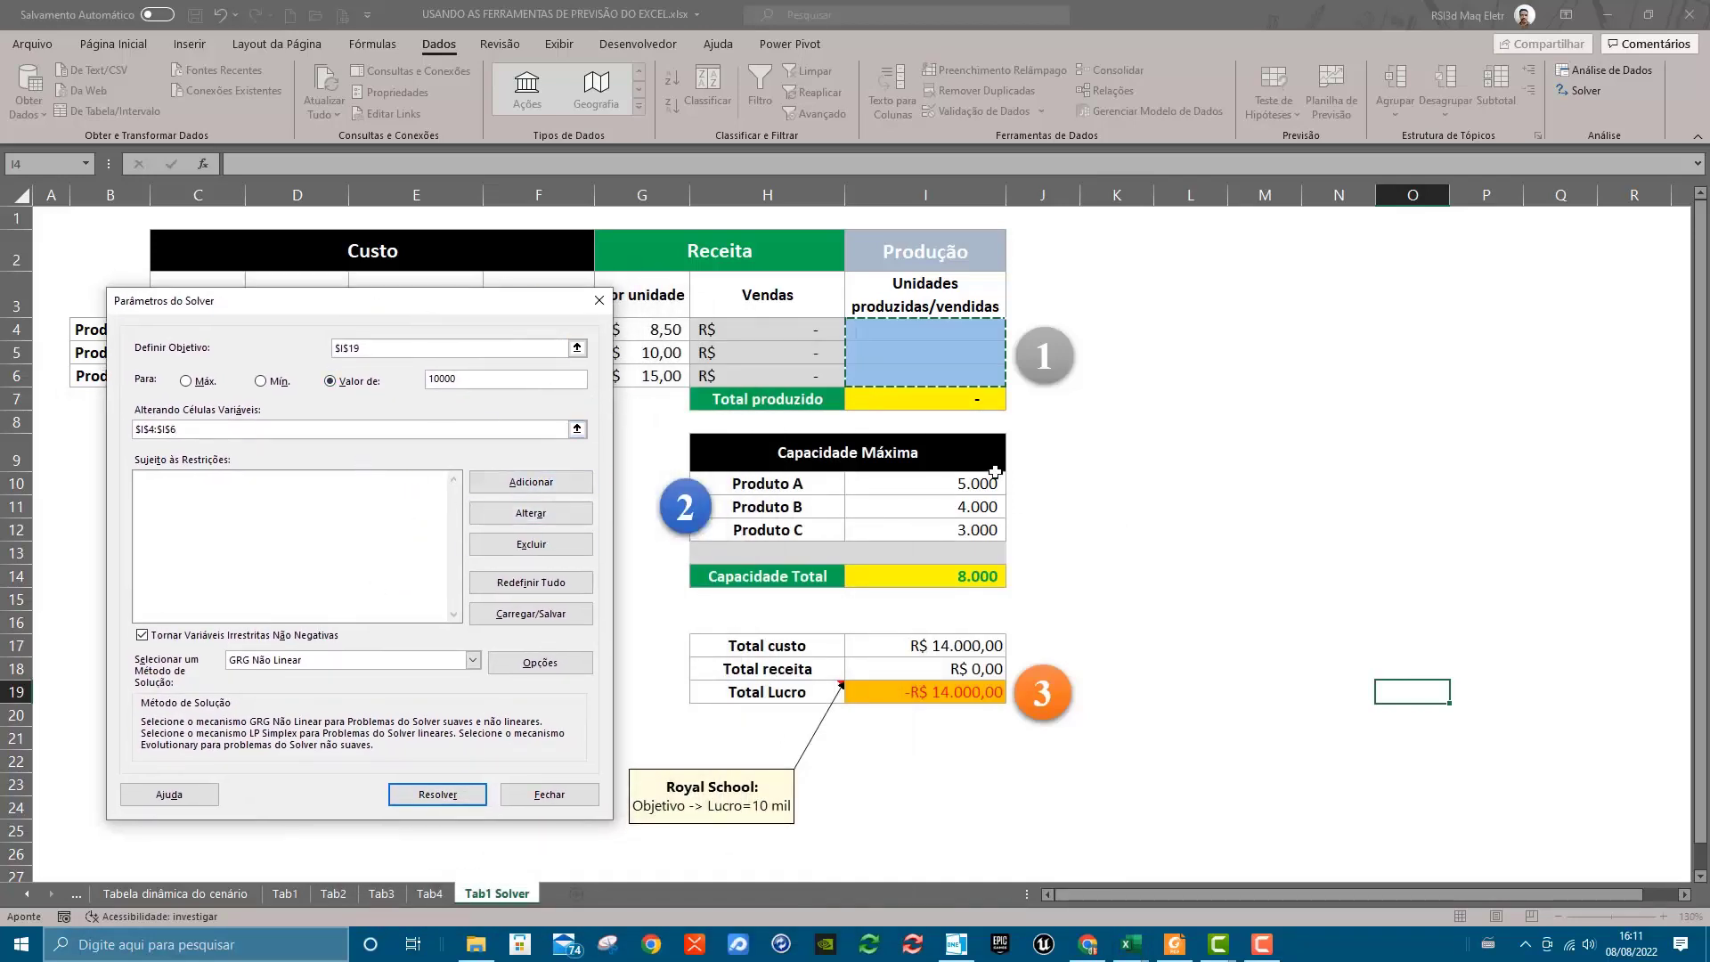
Add a Solver constraint limiting Produto A's production I4 to <= its maximum capacity in I10
click(300, 493)
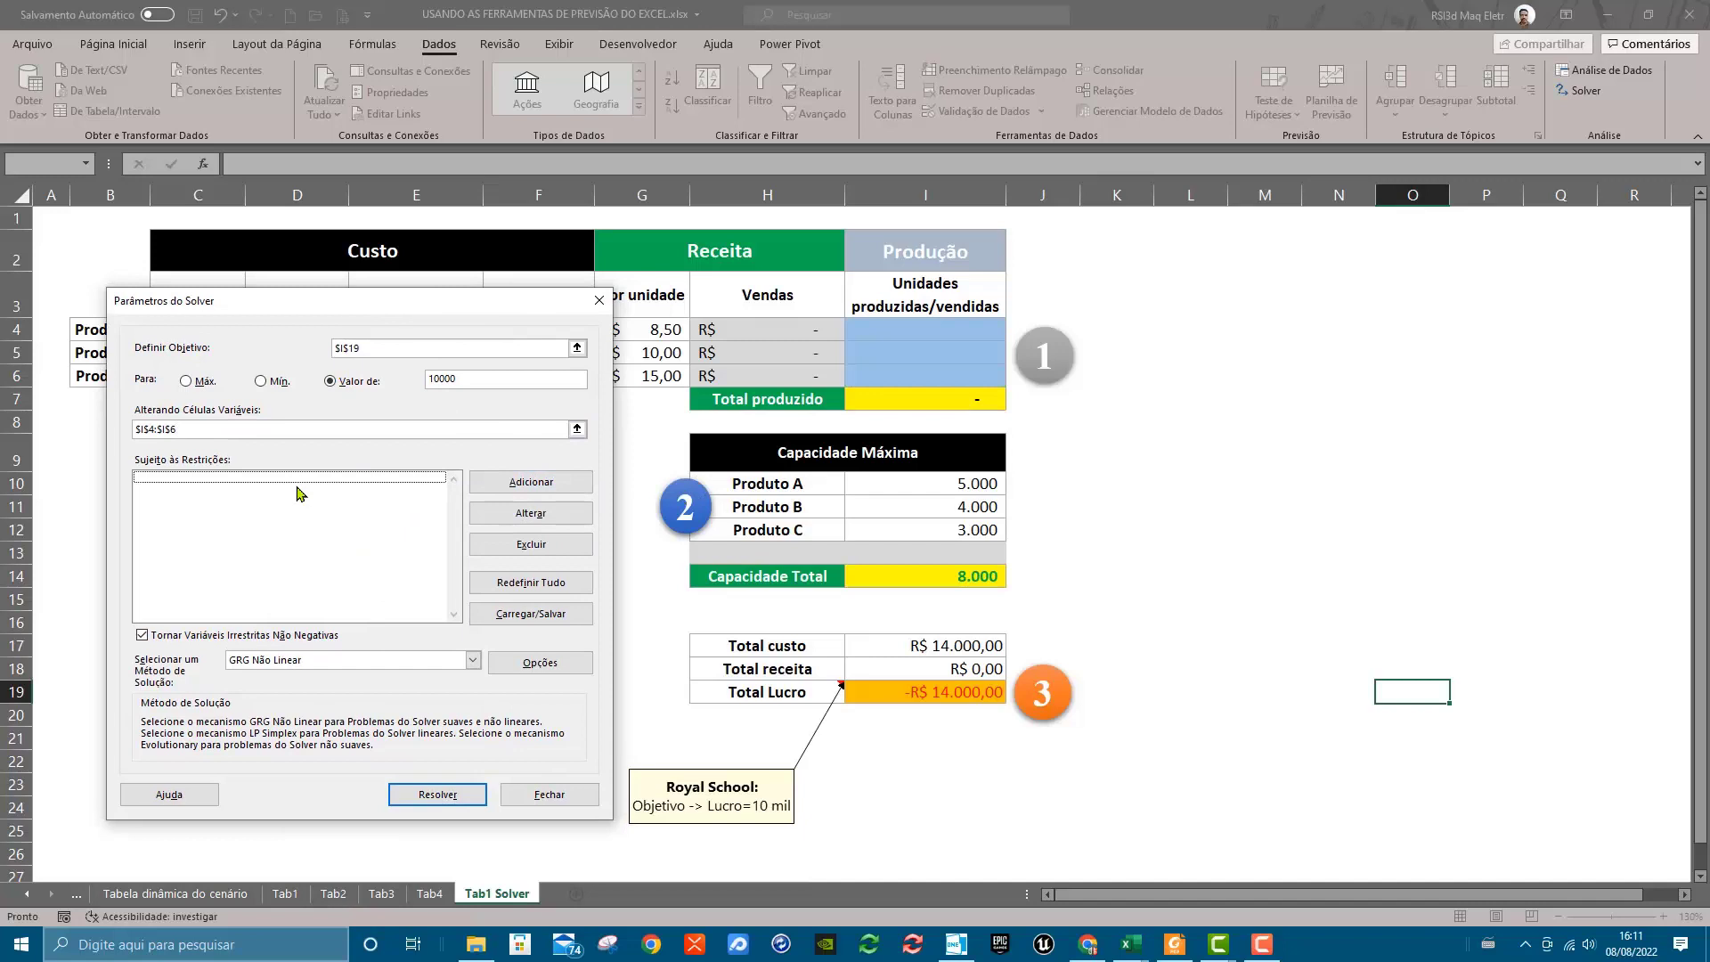
click(505, 485)
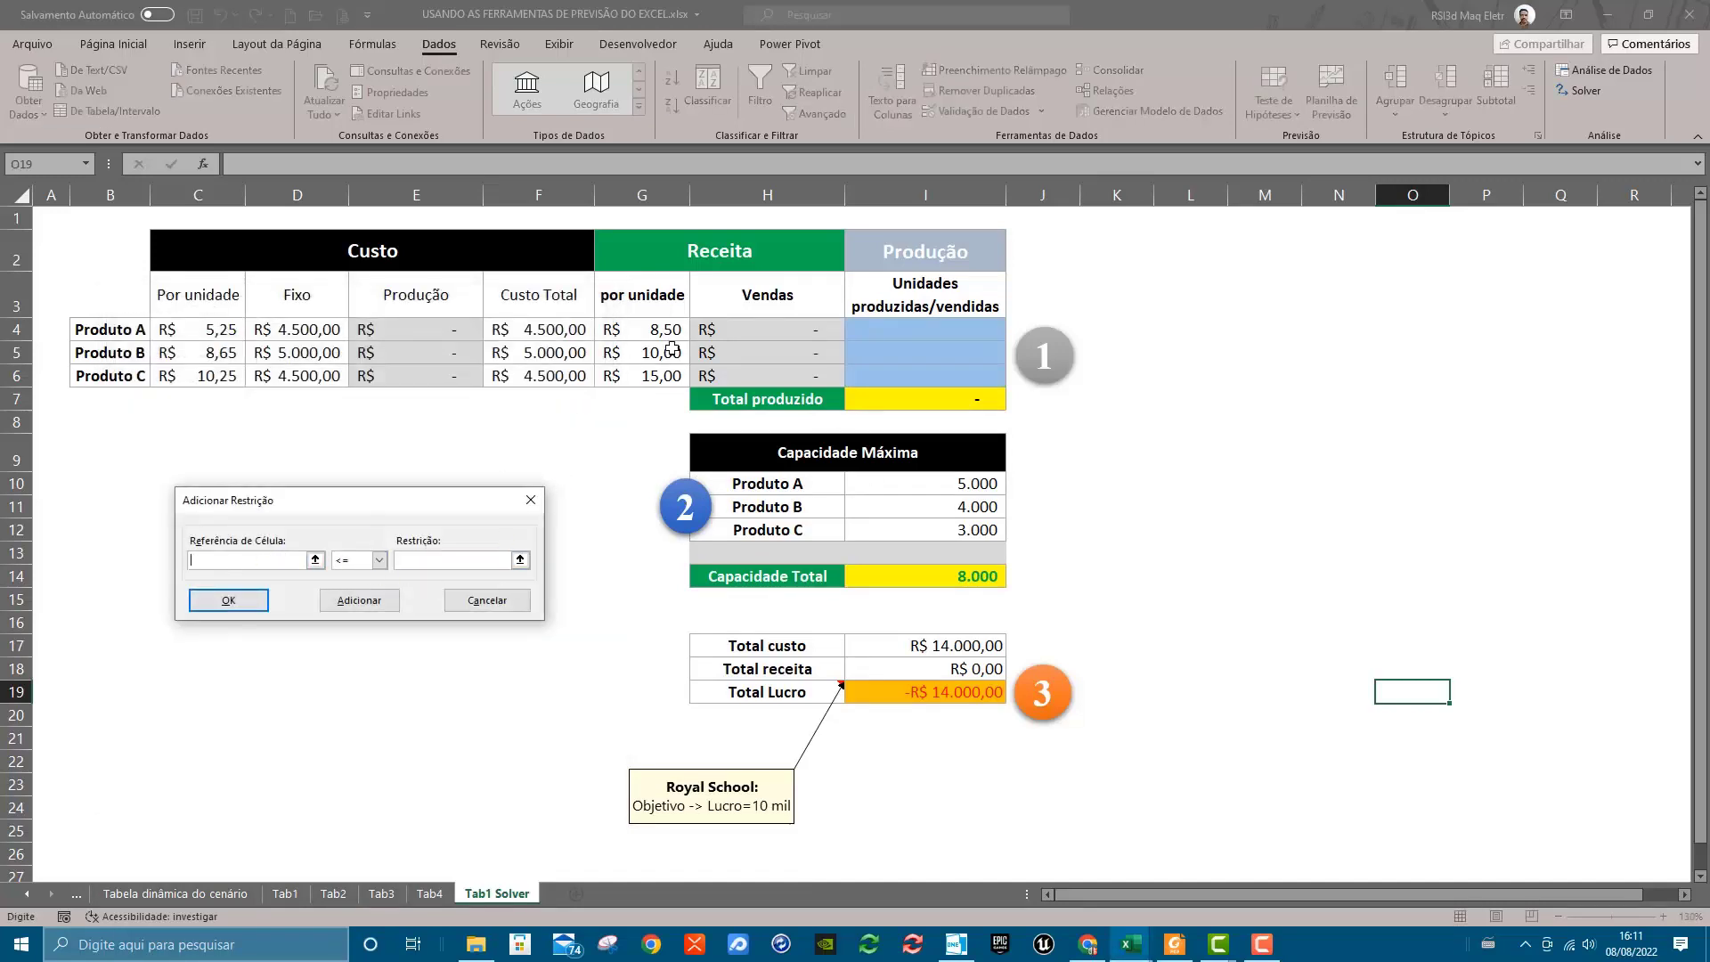
click(901, 328)
click(431, 559)
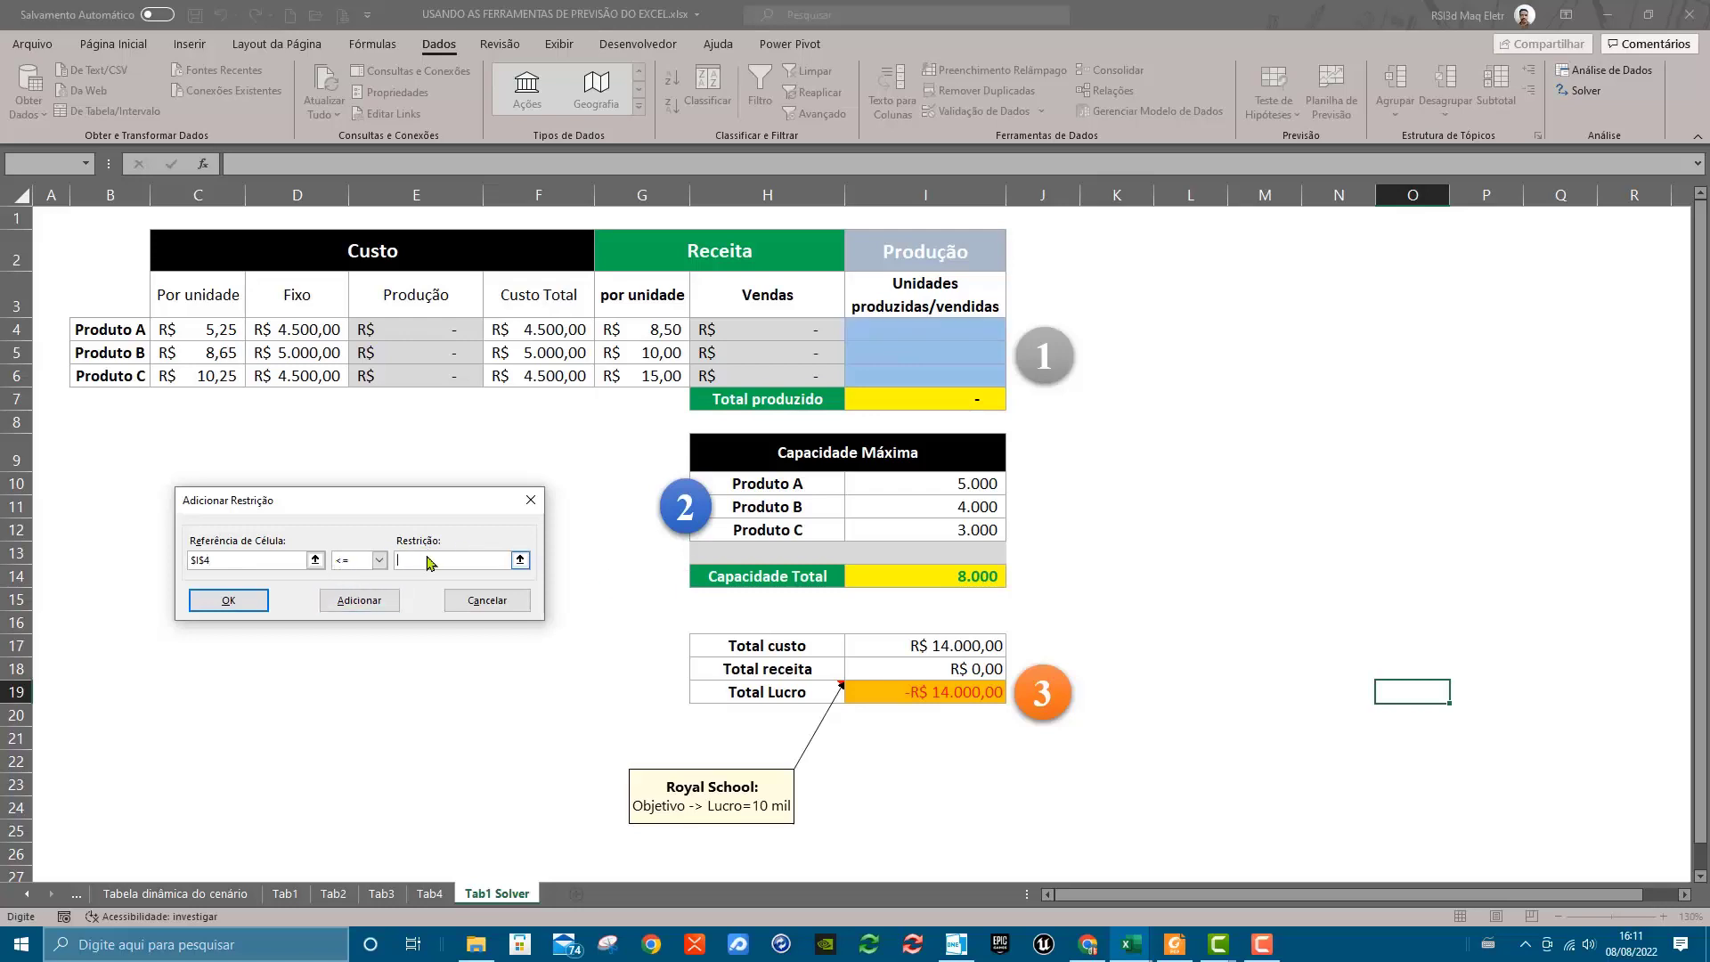
click(895, 487)
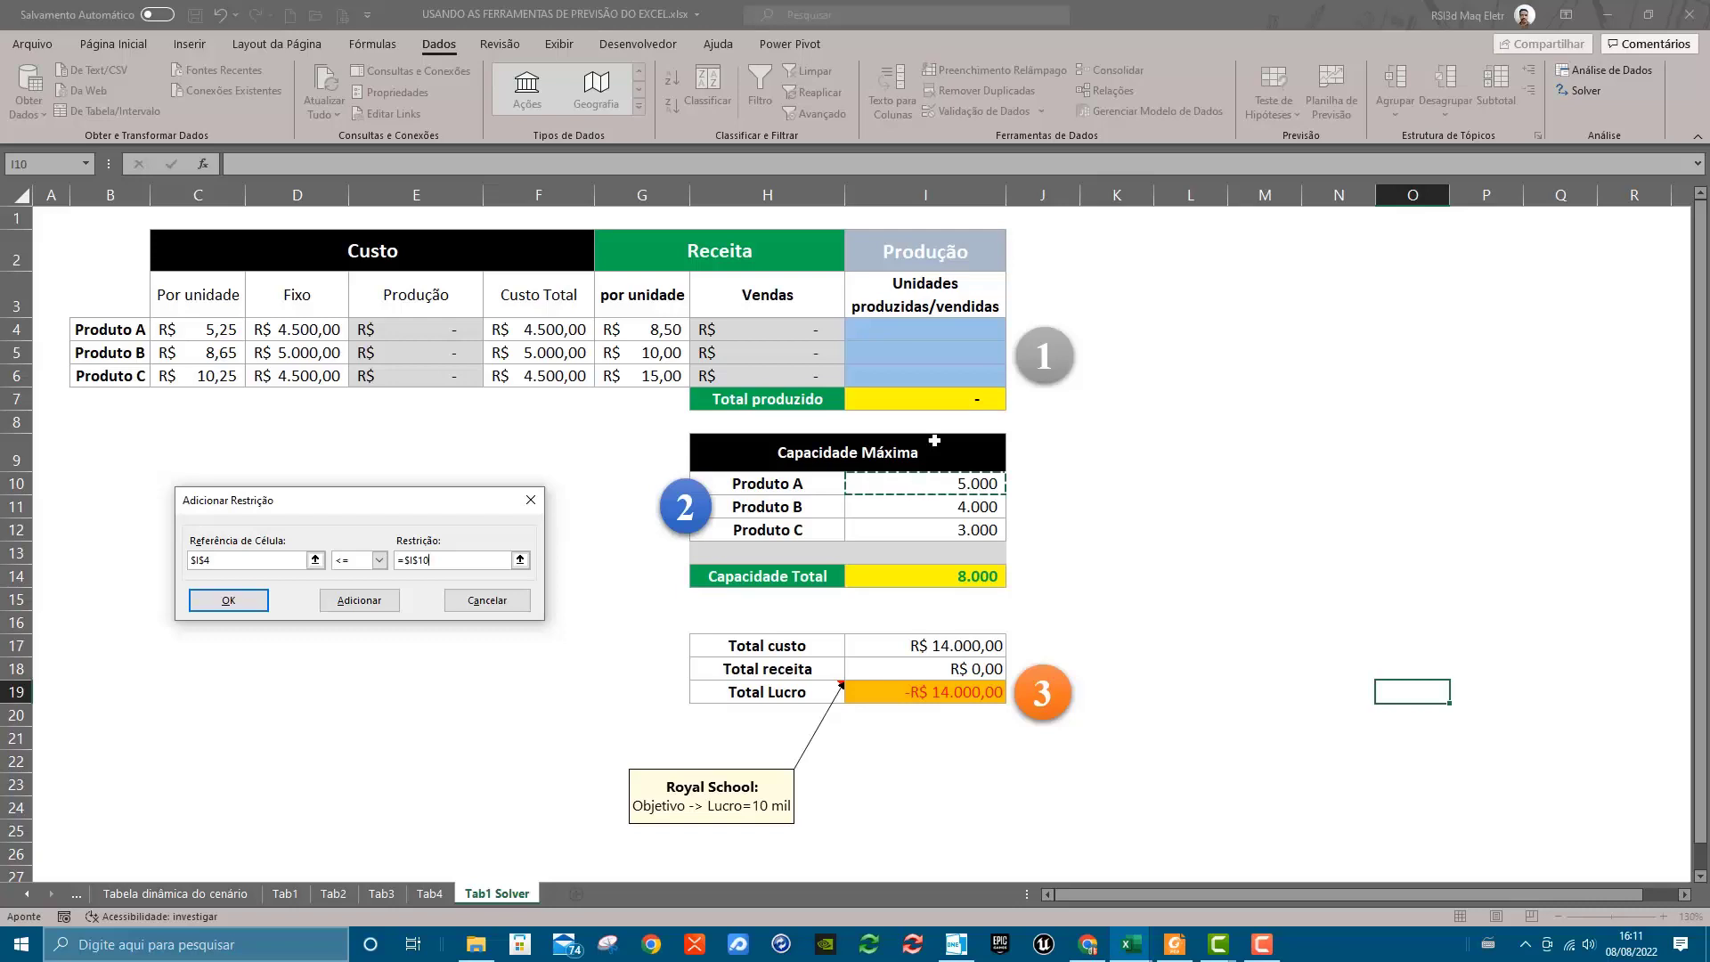
click(381, 560)
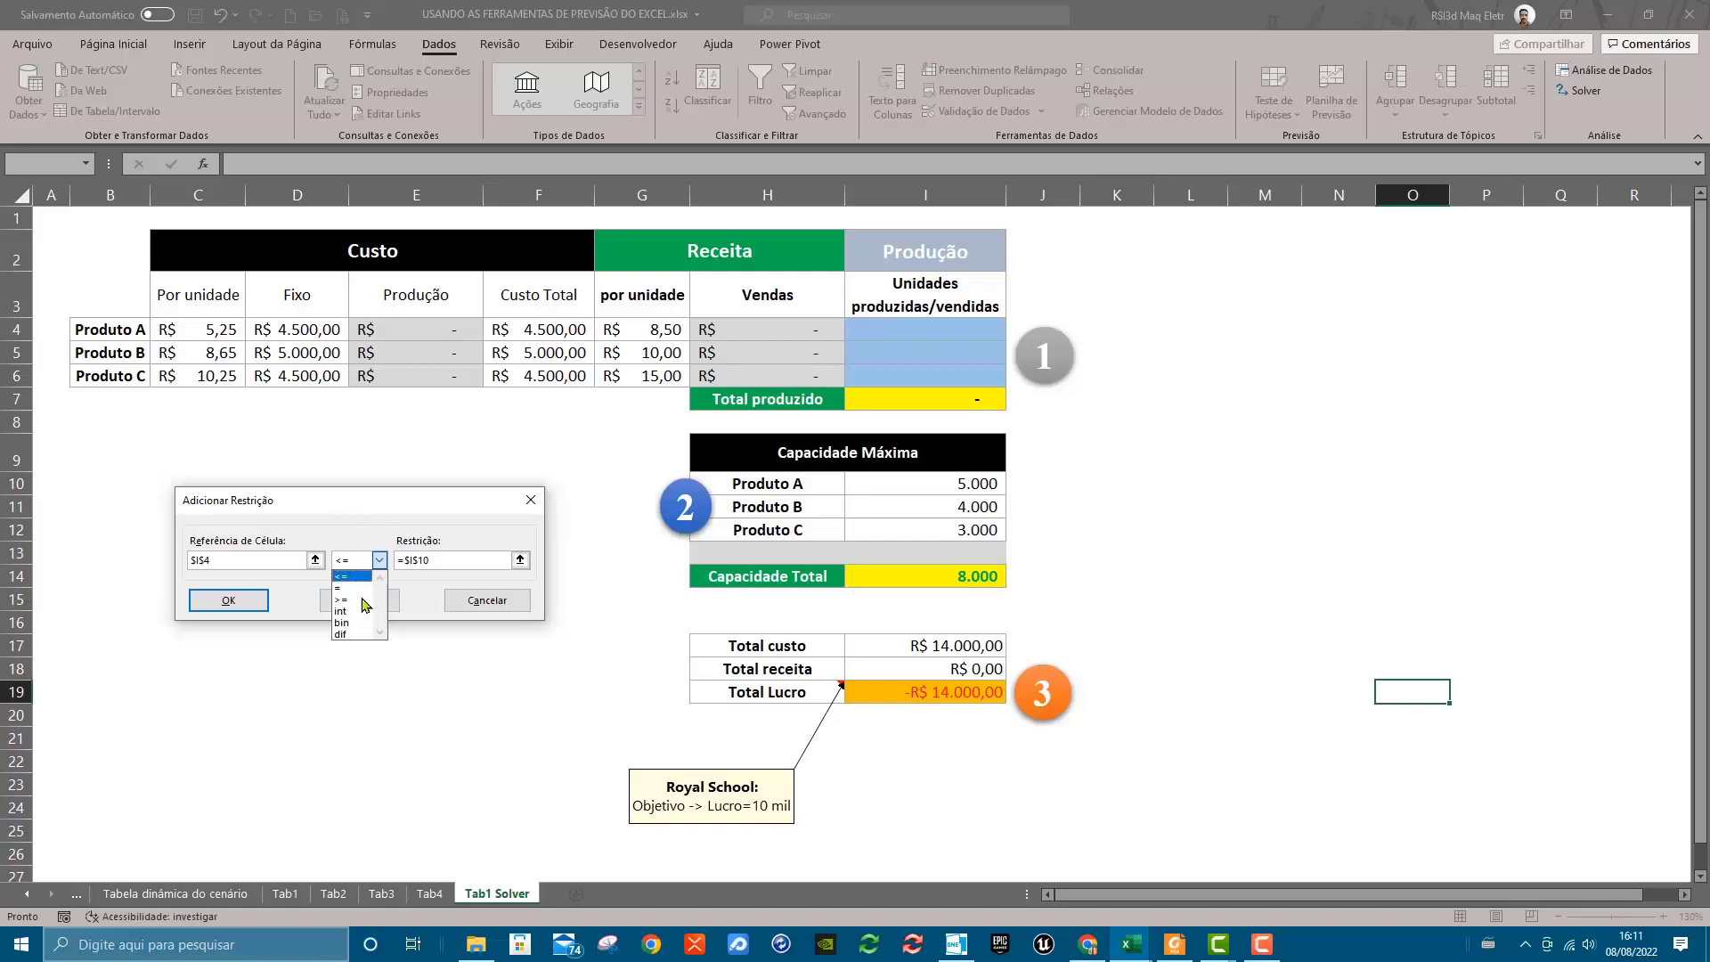
click(365, 521)
click(373, 599)
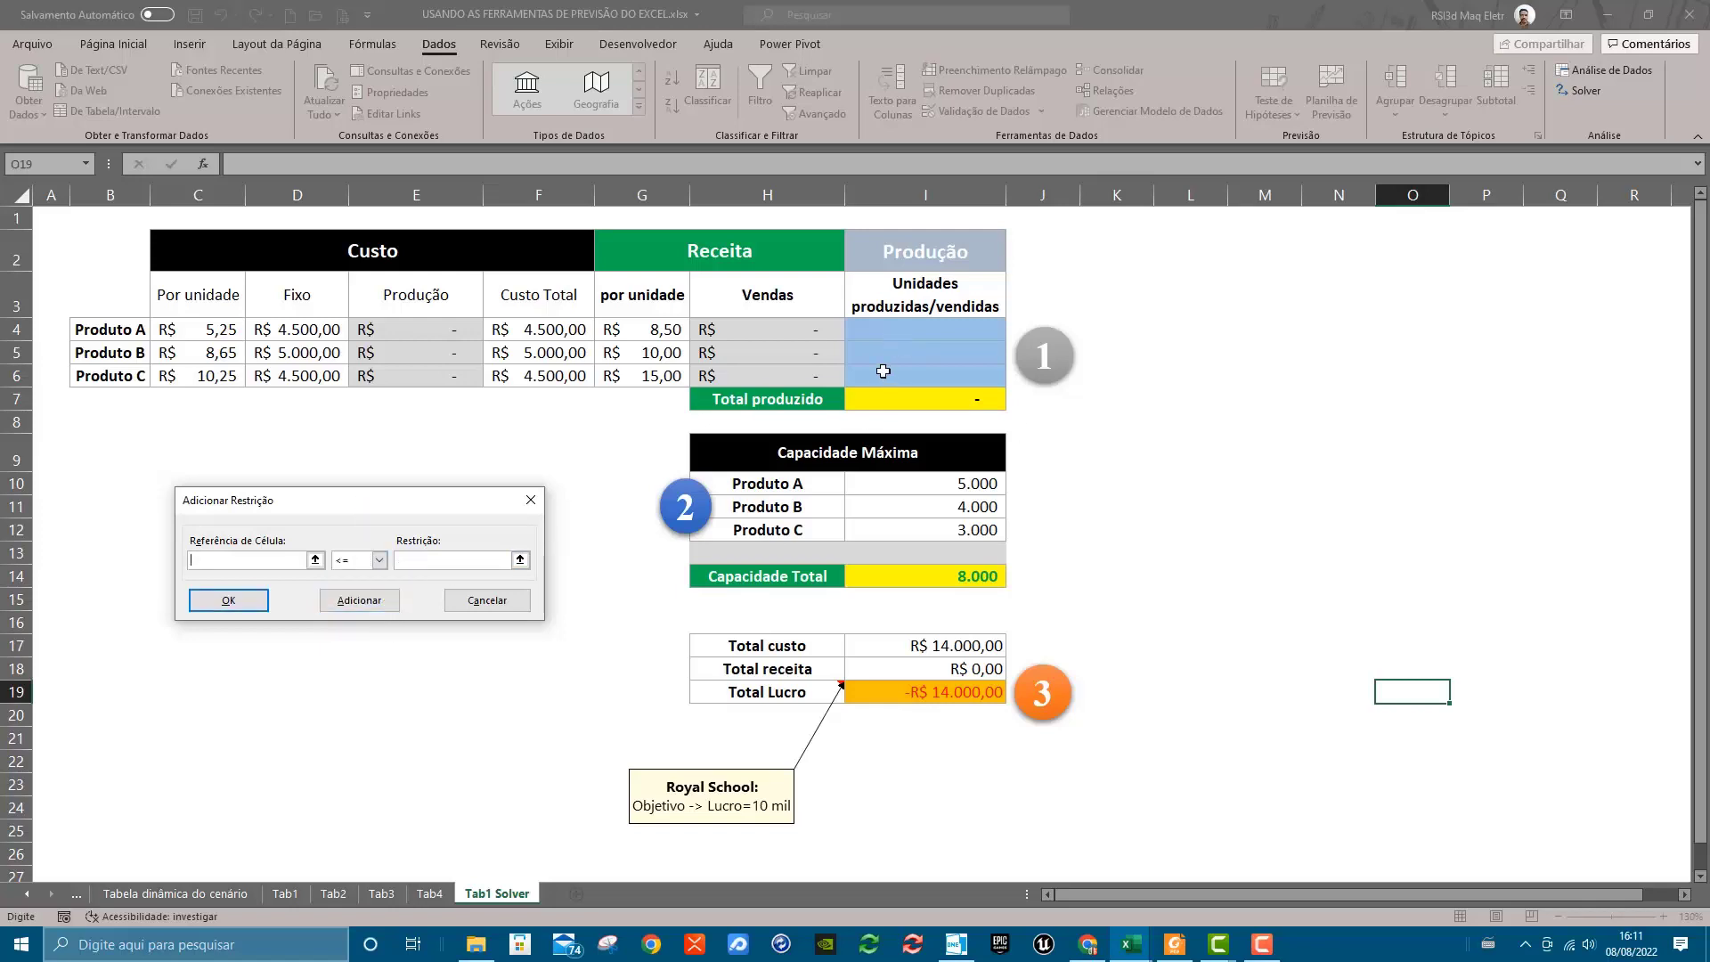
Add a constraint limiting Produto B's production I5 to <= its maximum capacity in I11
click(876, 357)
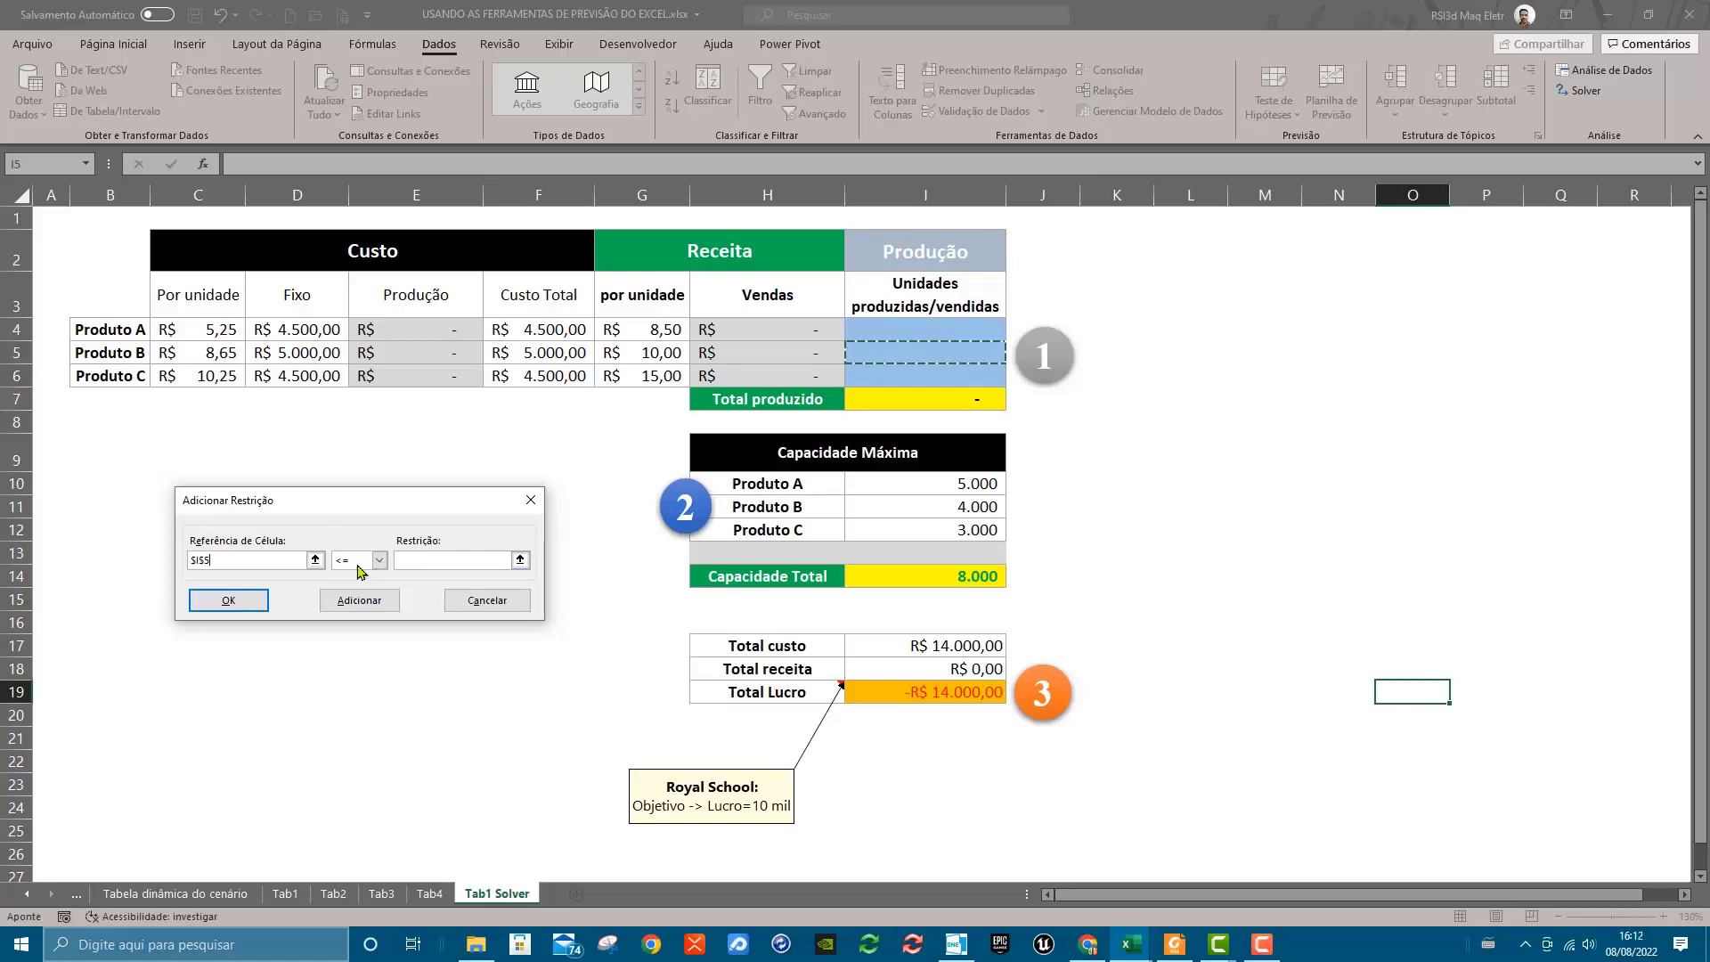
click(450, 560)
click(914, 514)
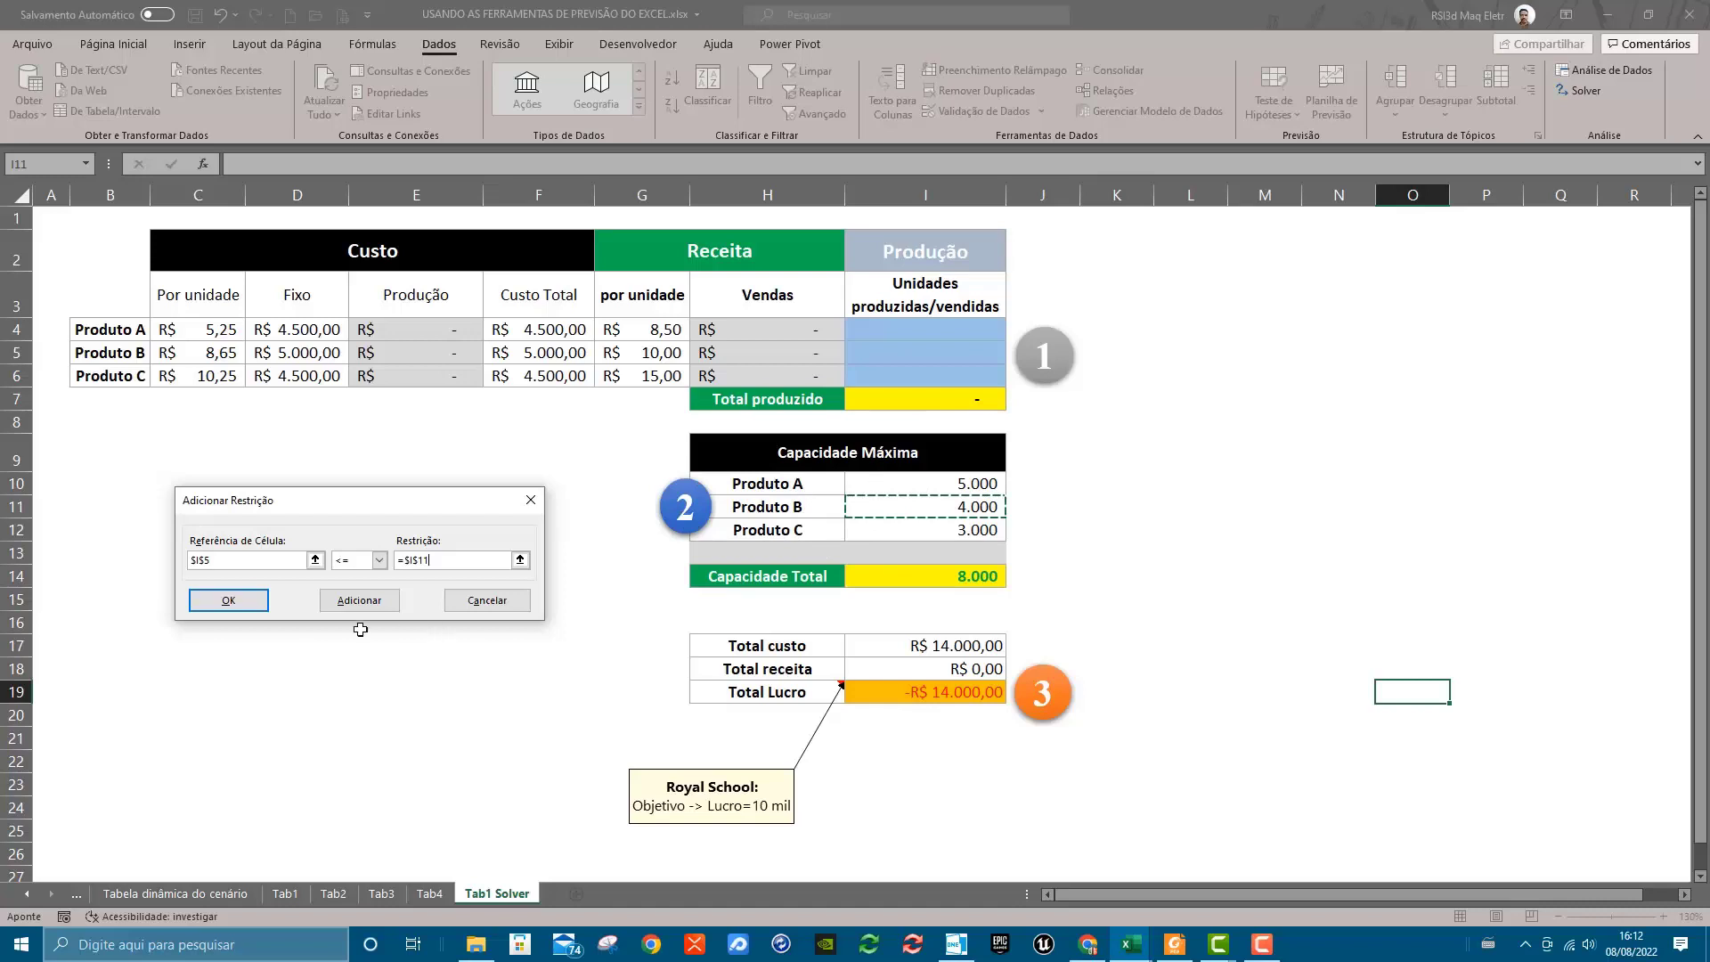
click(387, 609)
Add a constraint limiting Produto C's production I6 to <= its maximum capacity in I12, and return to the Solver parameters
click(980, 379)
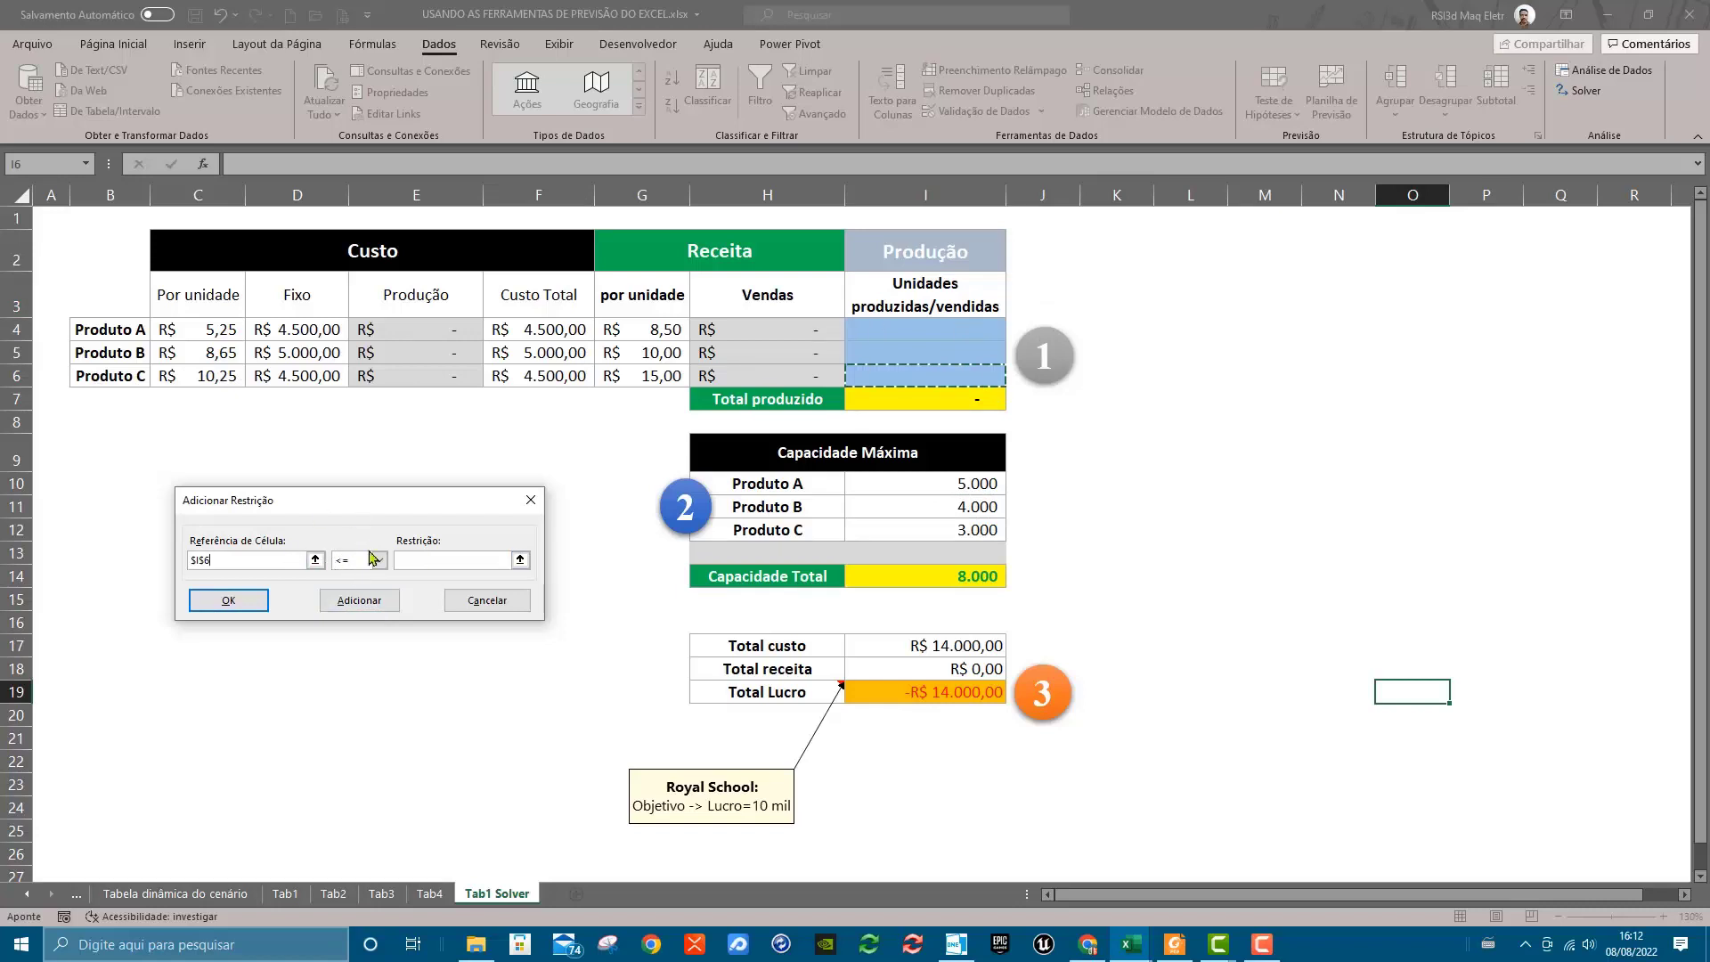
click(463, 561)
click(933, 526)
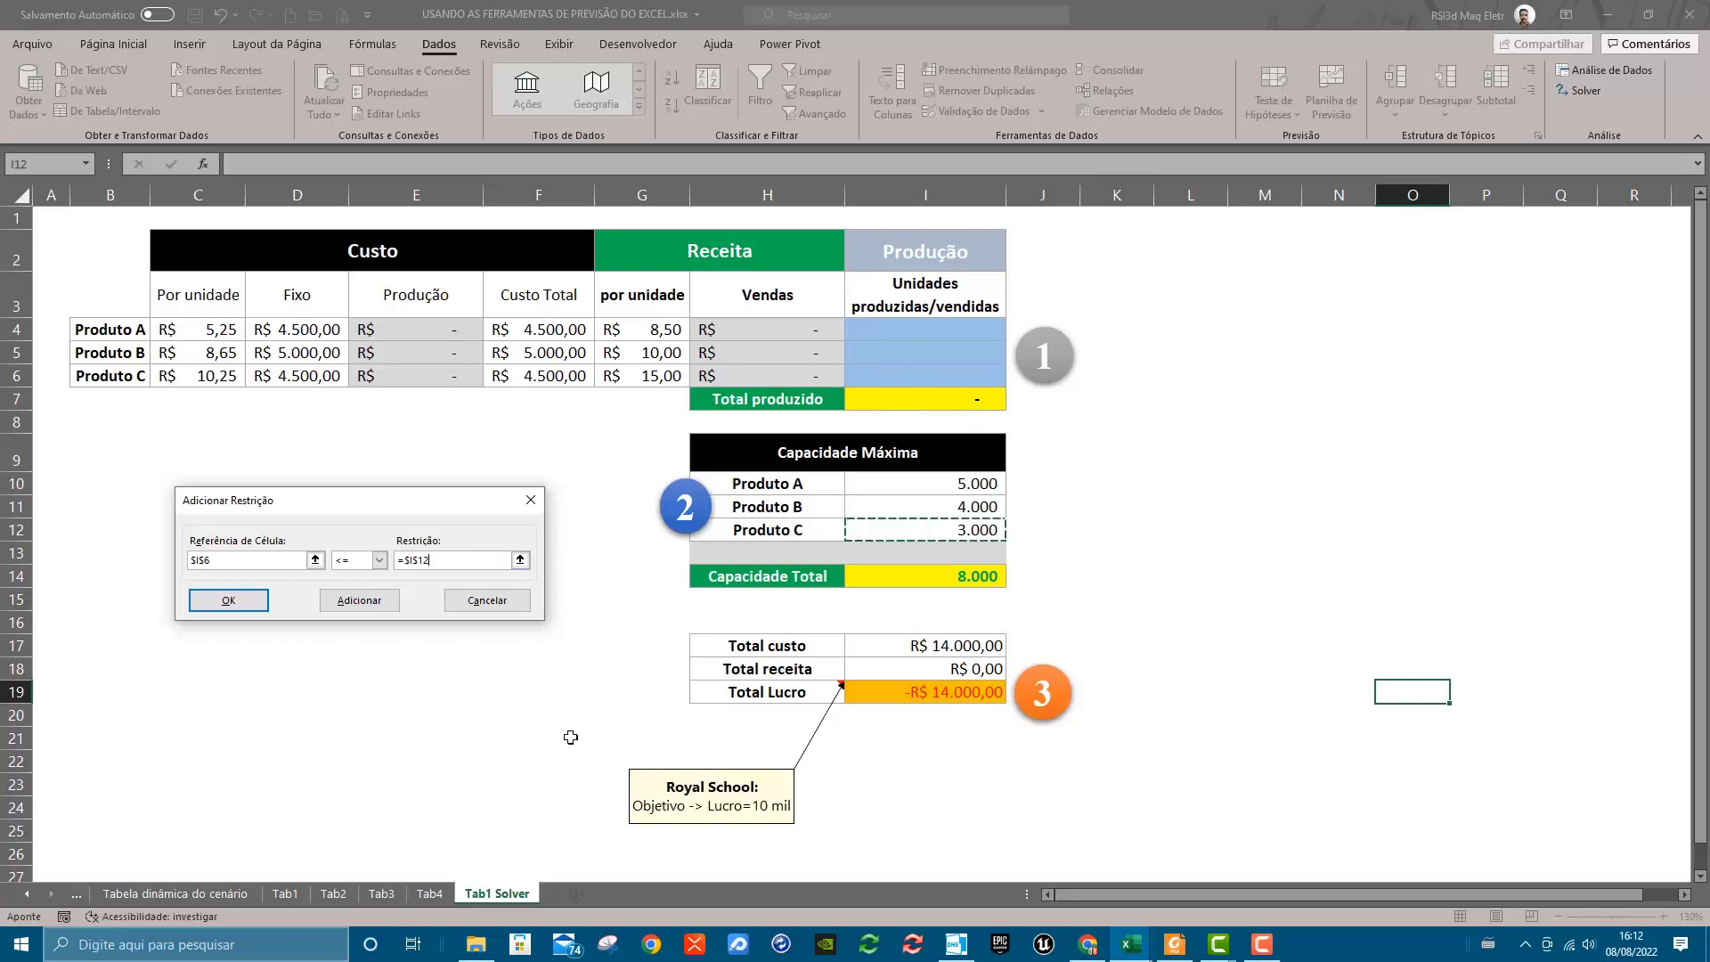
click(254, 604)
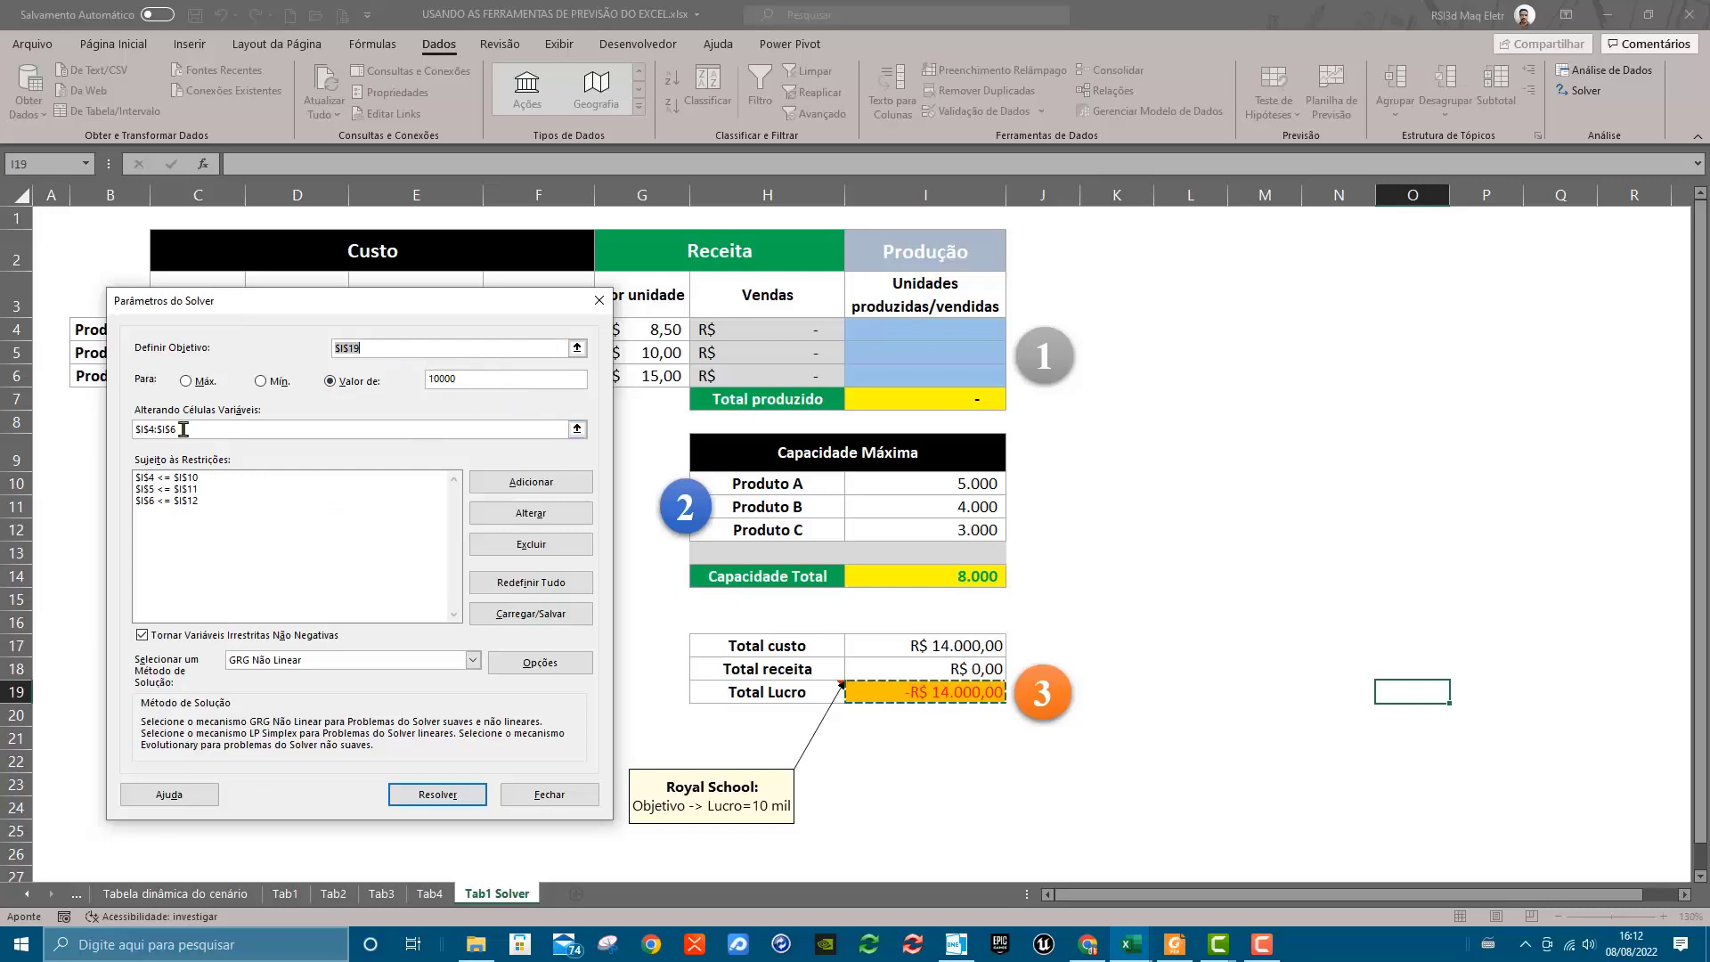
Review the variable cells range and each of the three capacity constraints in the Solver parameters
click(577, 428)
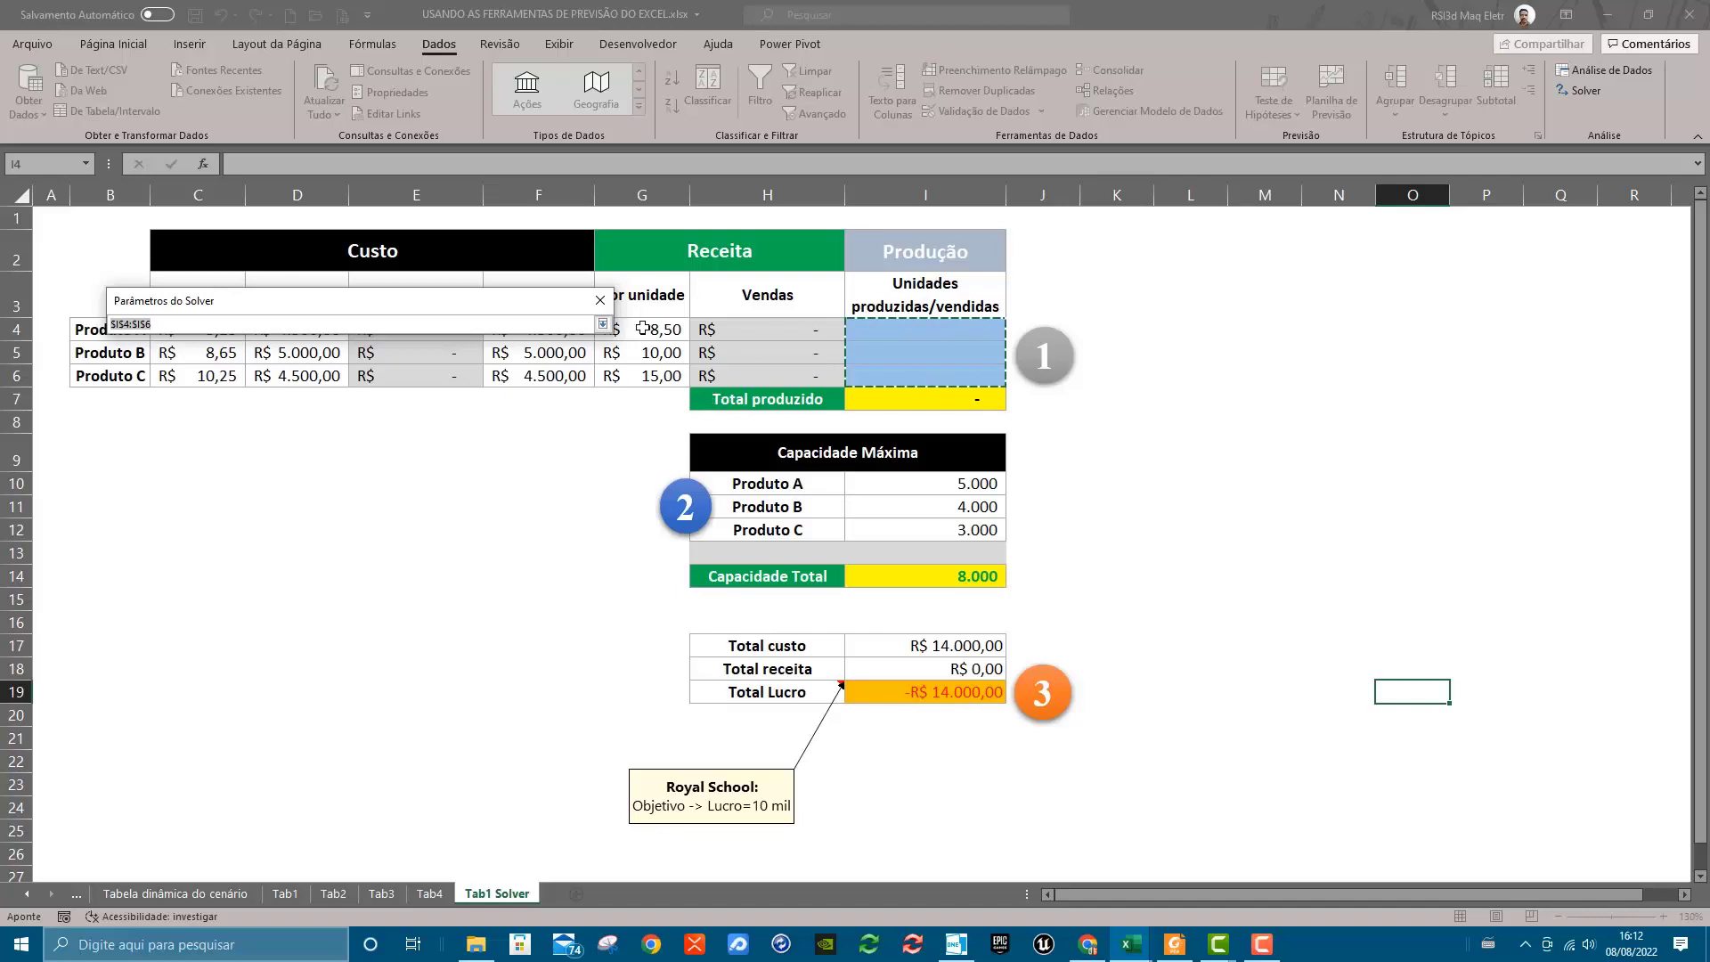
click(601, 323)
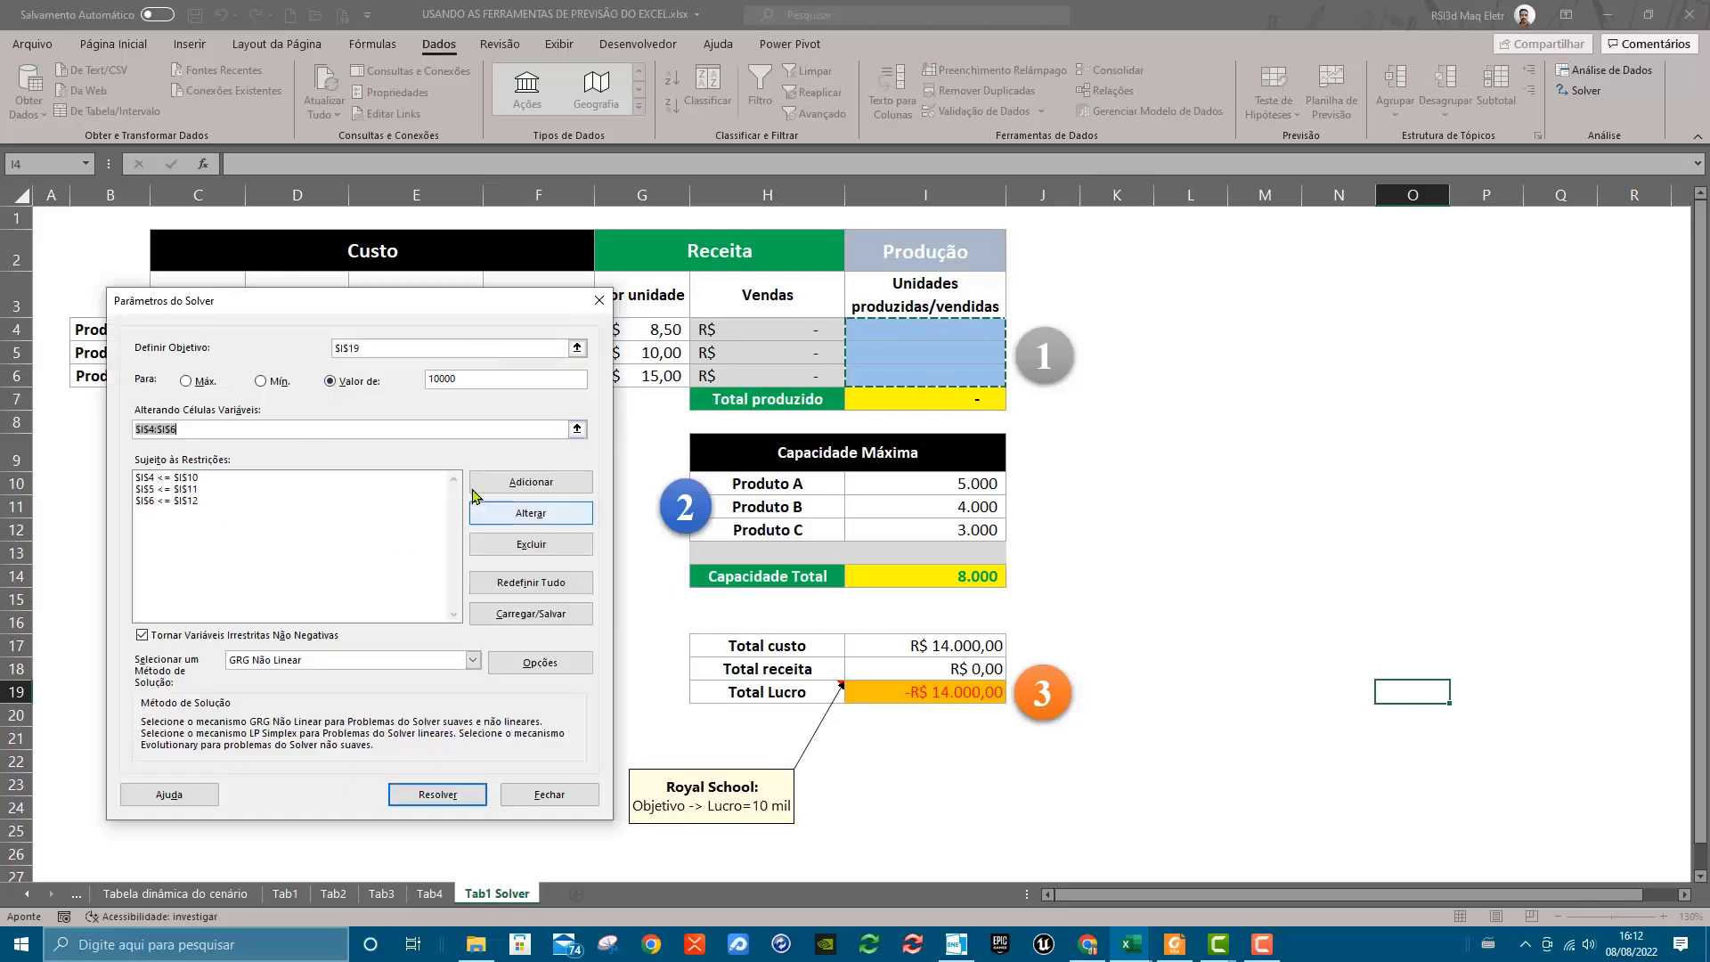
click(198, 478)
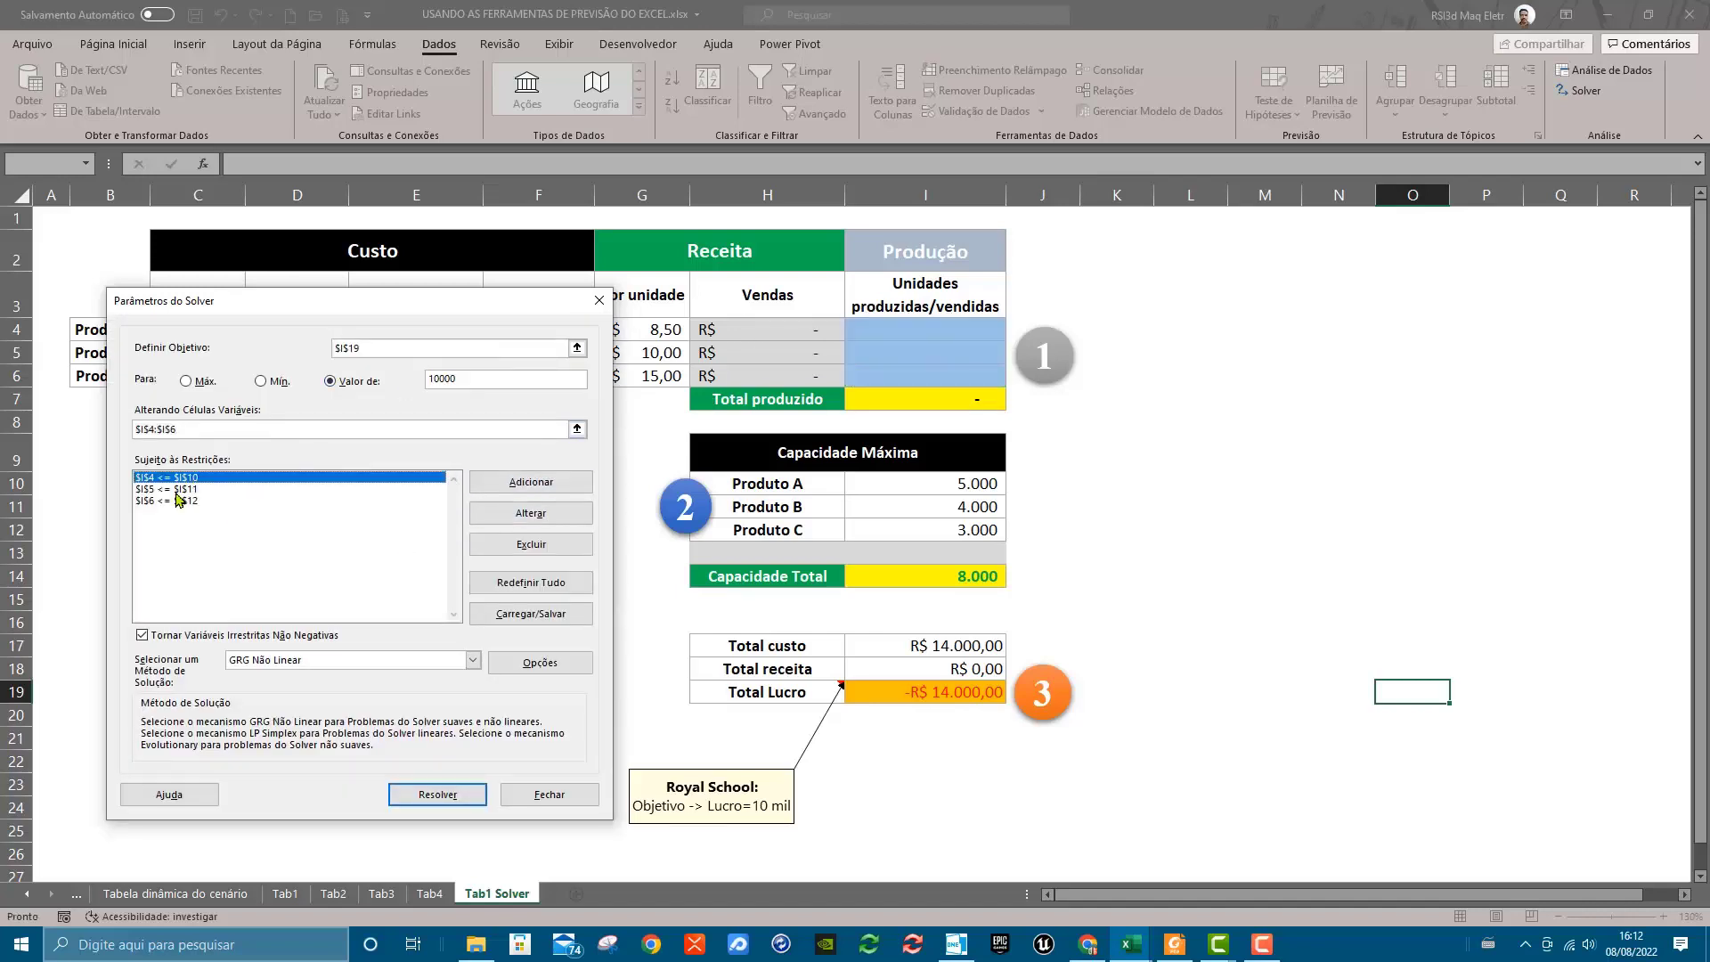
click(184, 490)
click(172, 501)
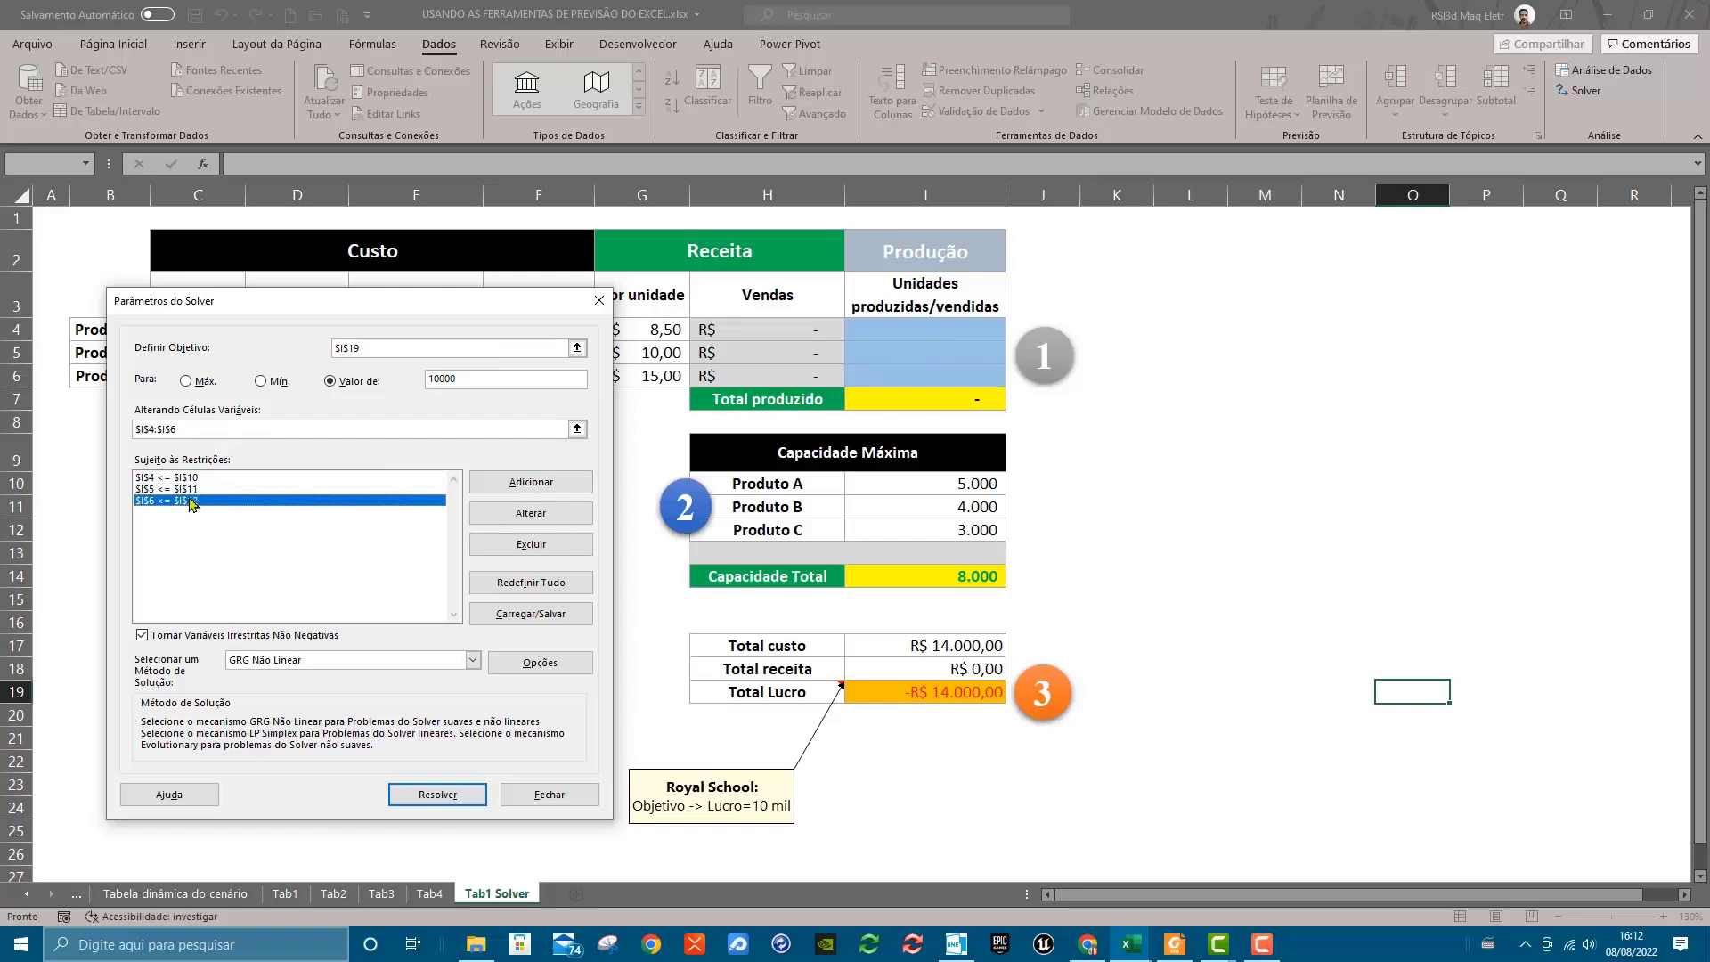
click(189, 490)
click(188, 478)
click(176, 501)
click(180, 478)
click(169, 490)
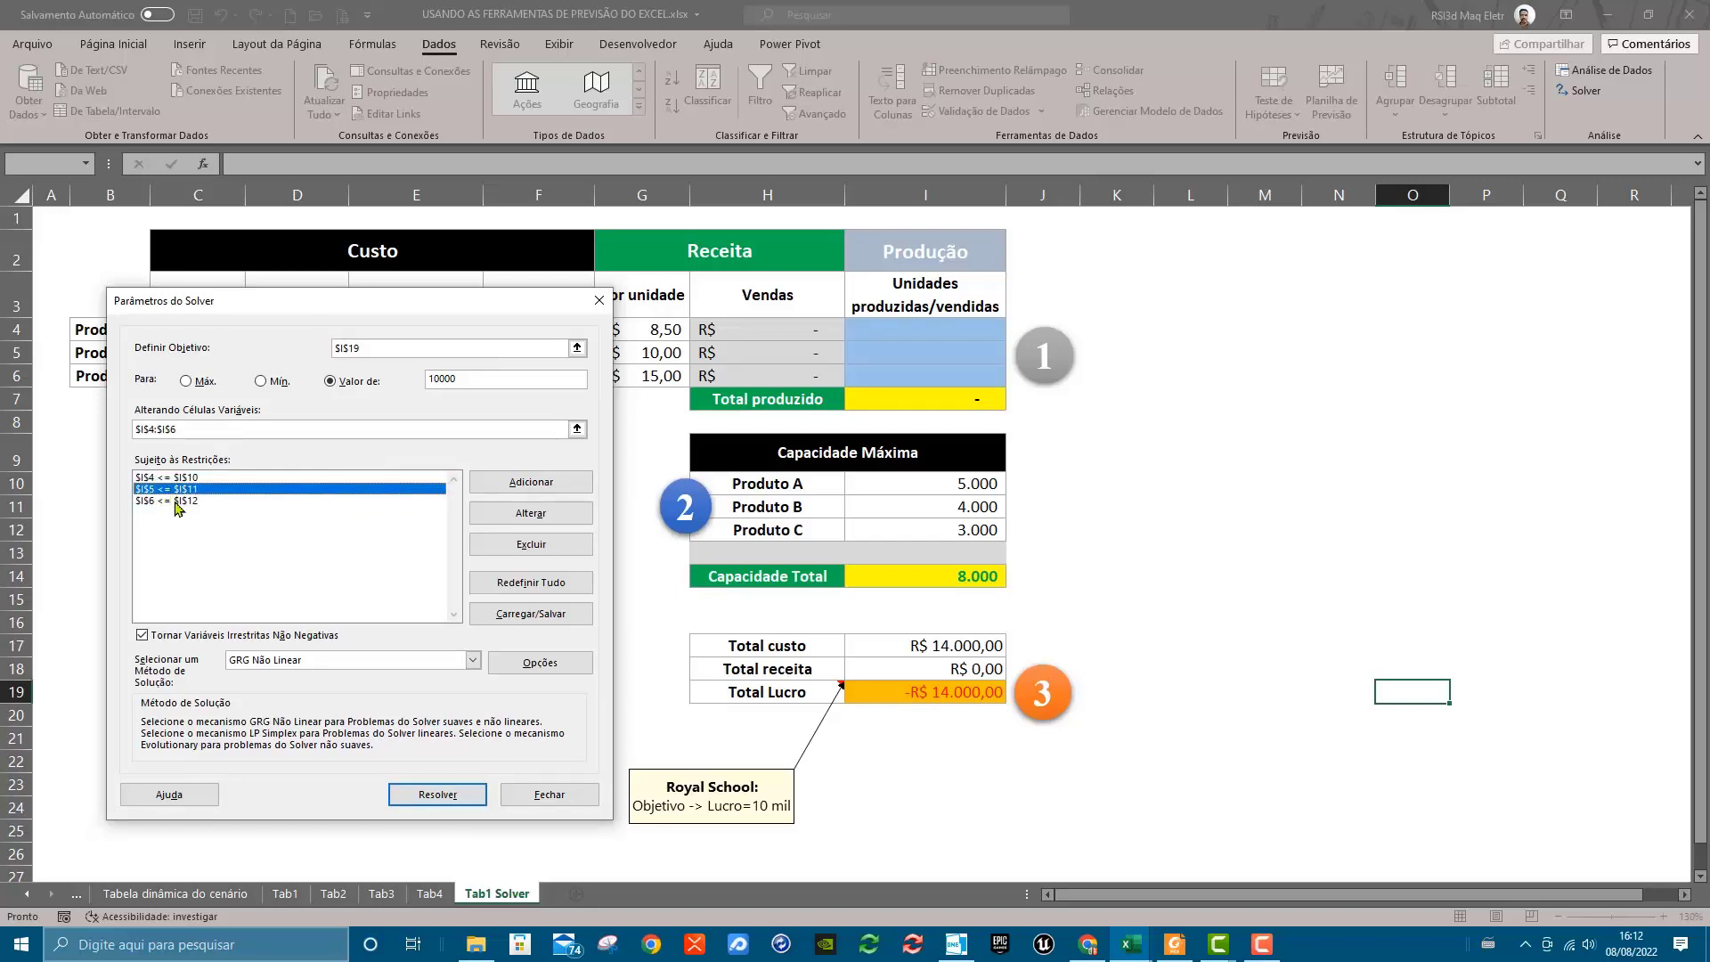
Solve the model with the three capacity constraints and move the results dialog clear of the cost, production and profit tables
click(176, 501)
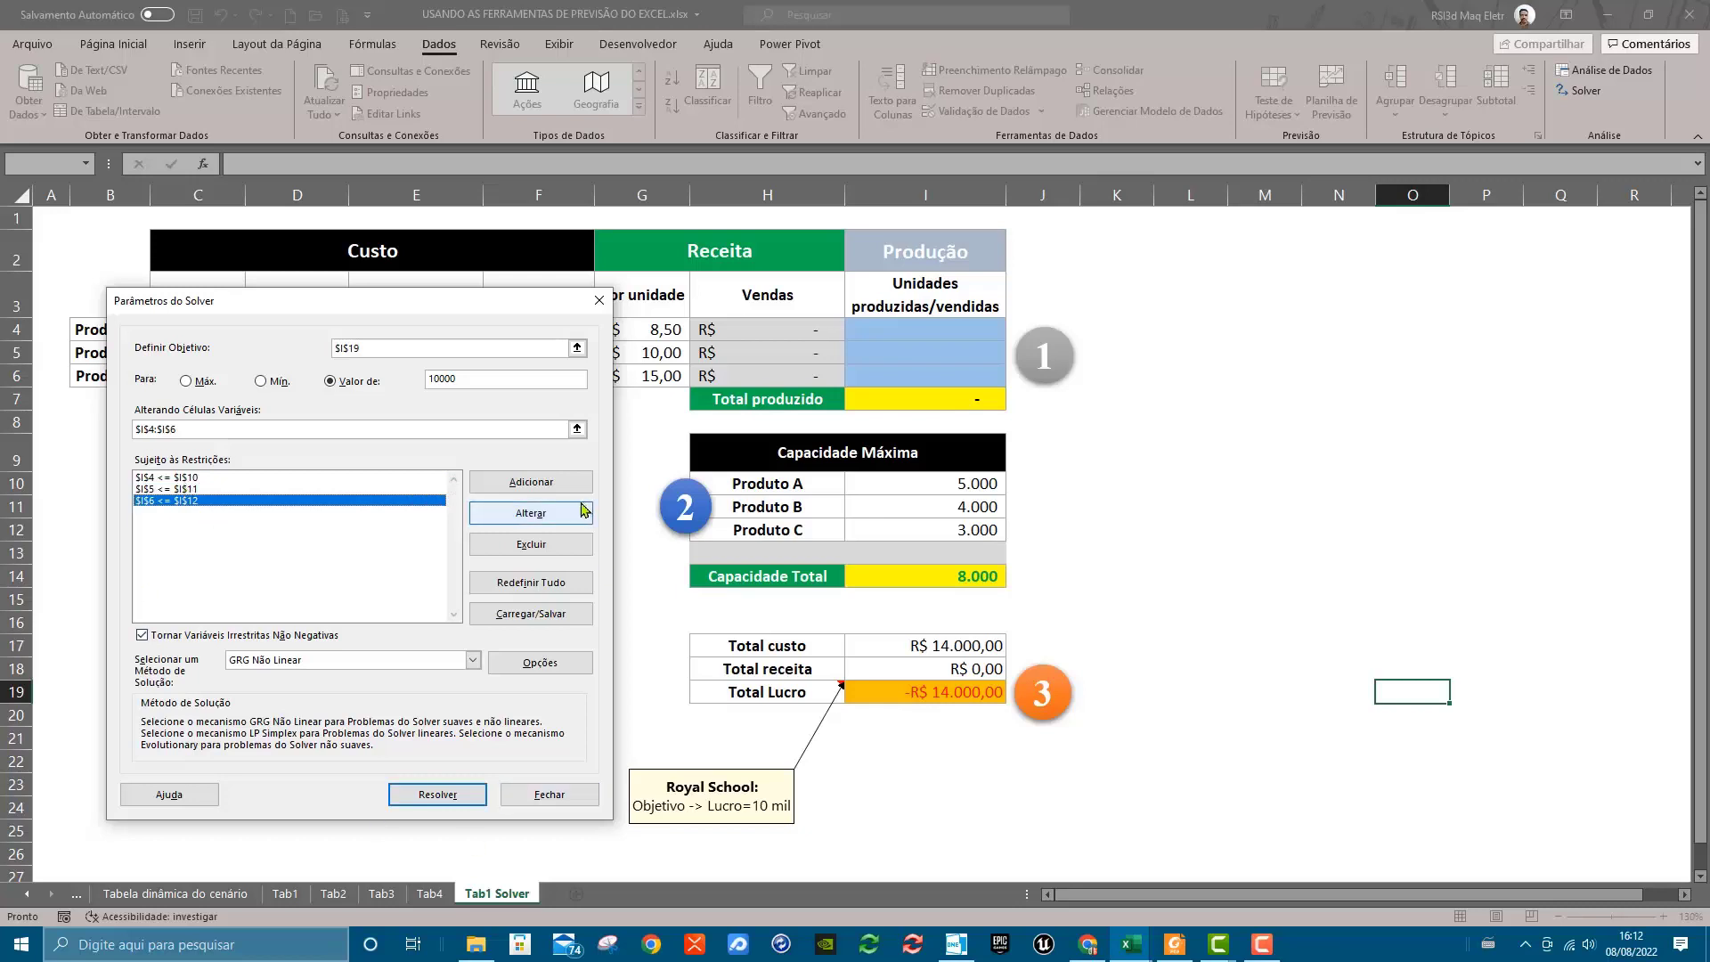
click(457, 795)
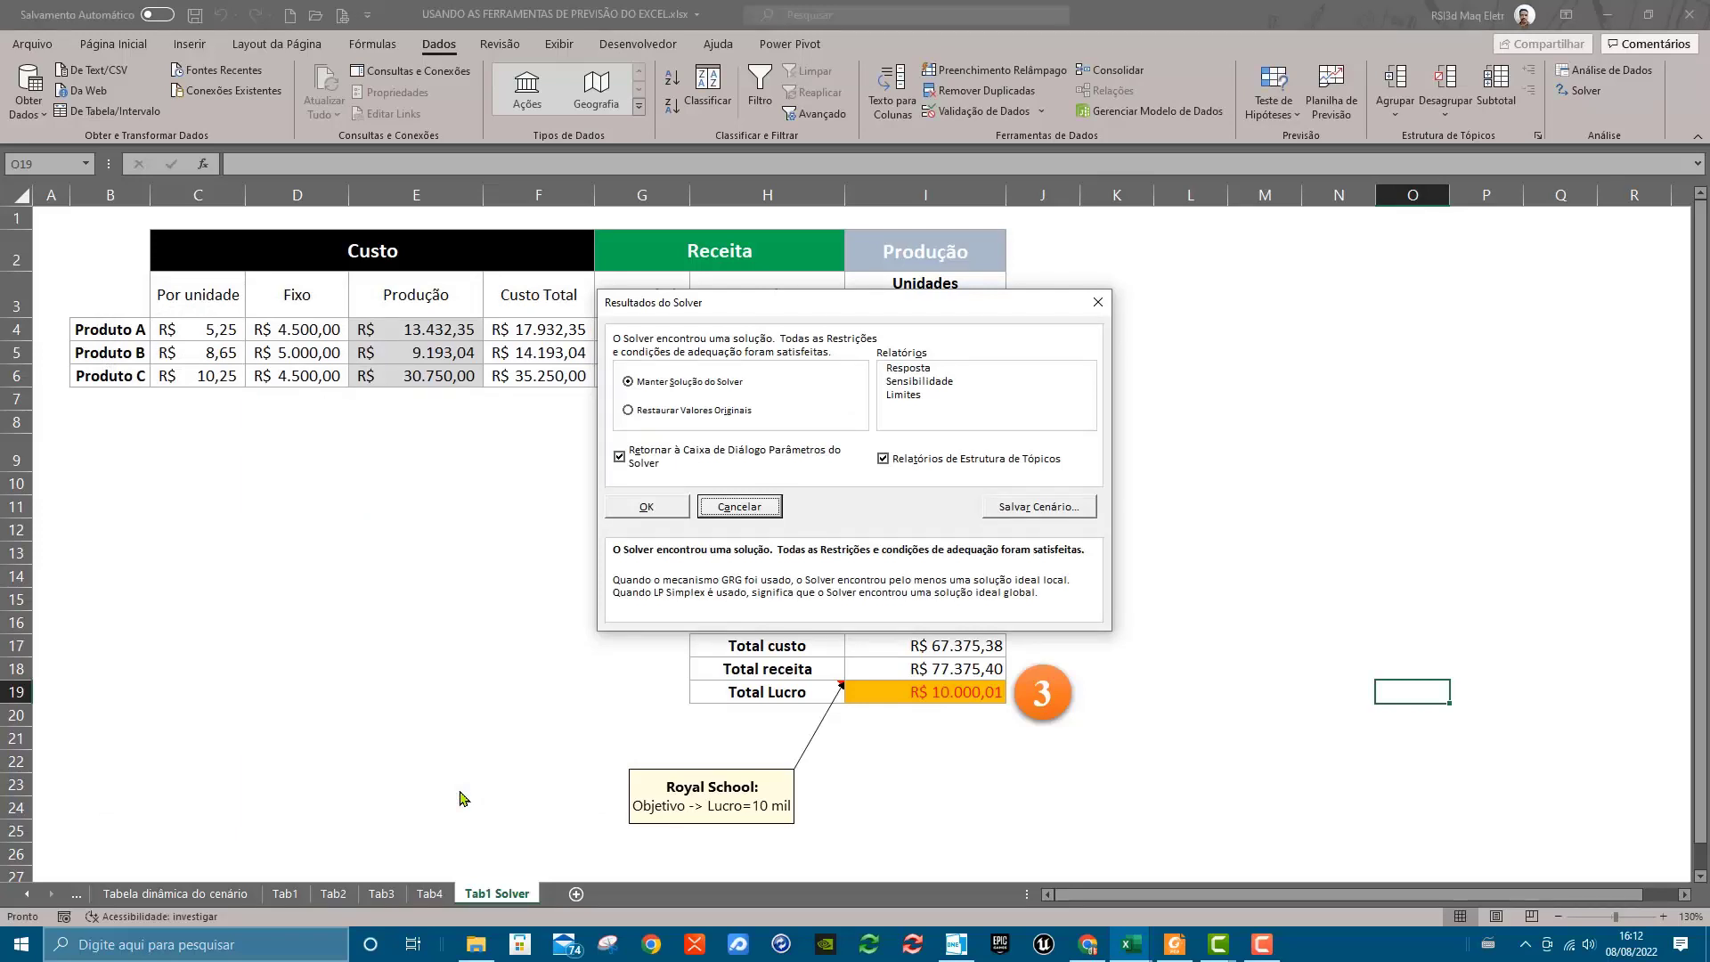
drag(945, 303, 466, 472)
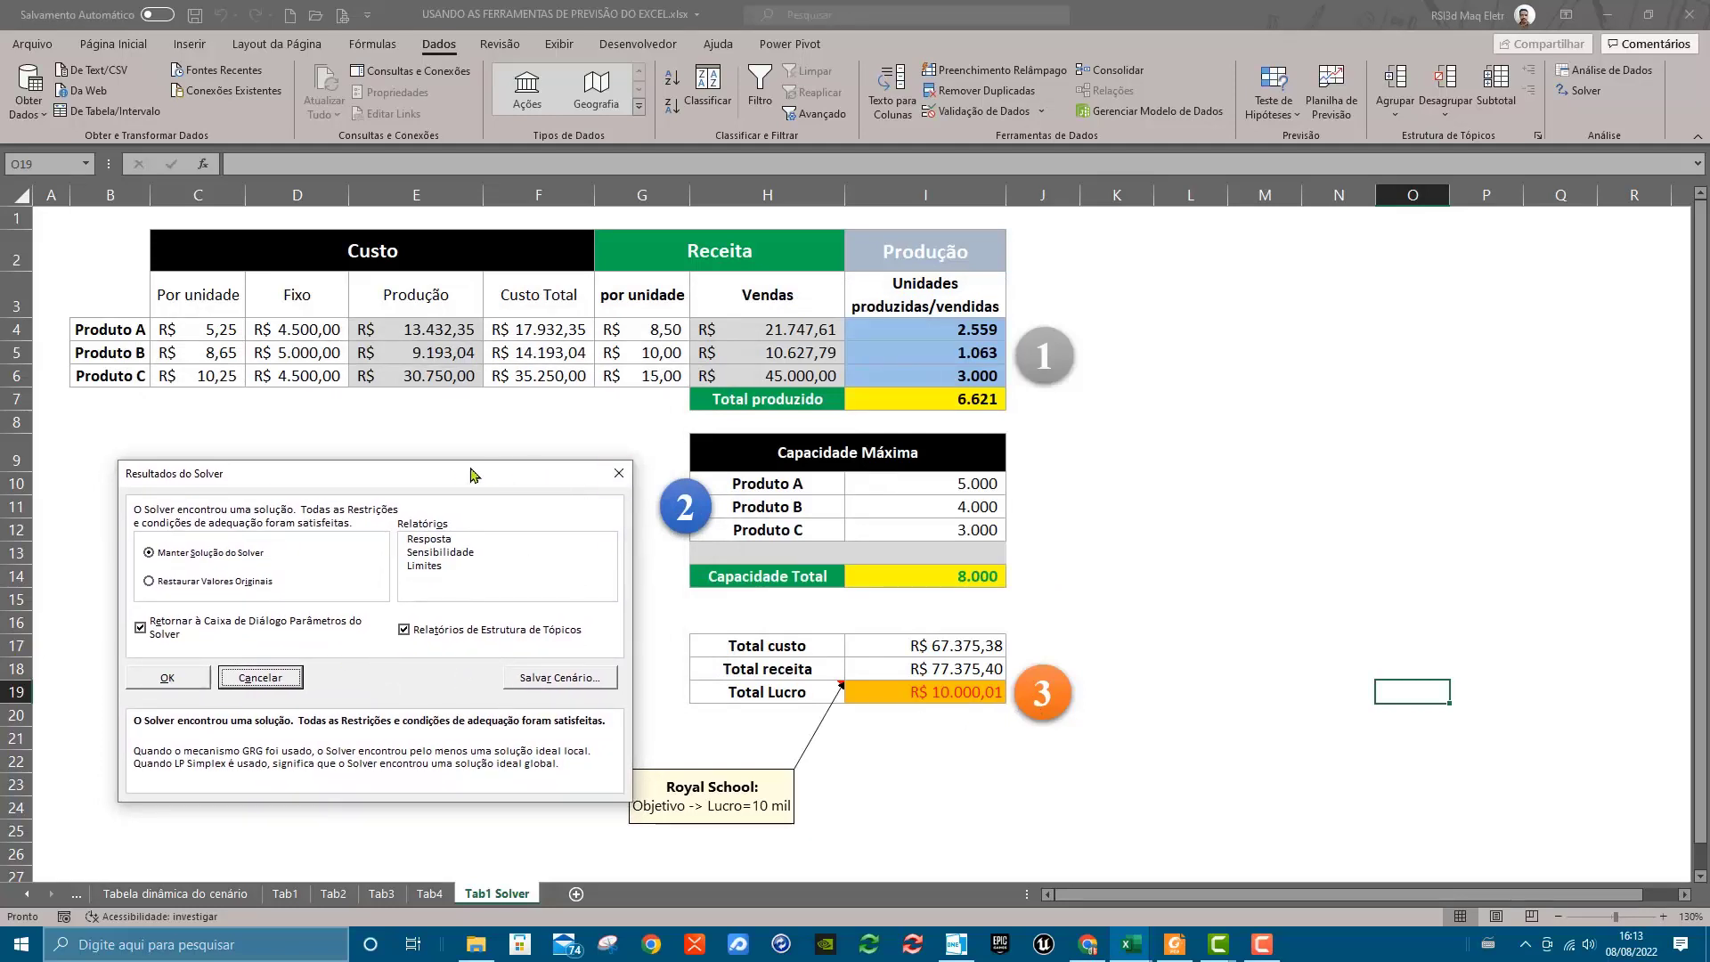
drag(465, 479, 491, 423)
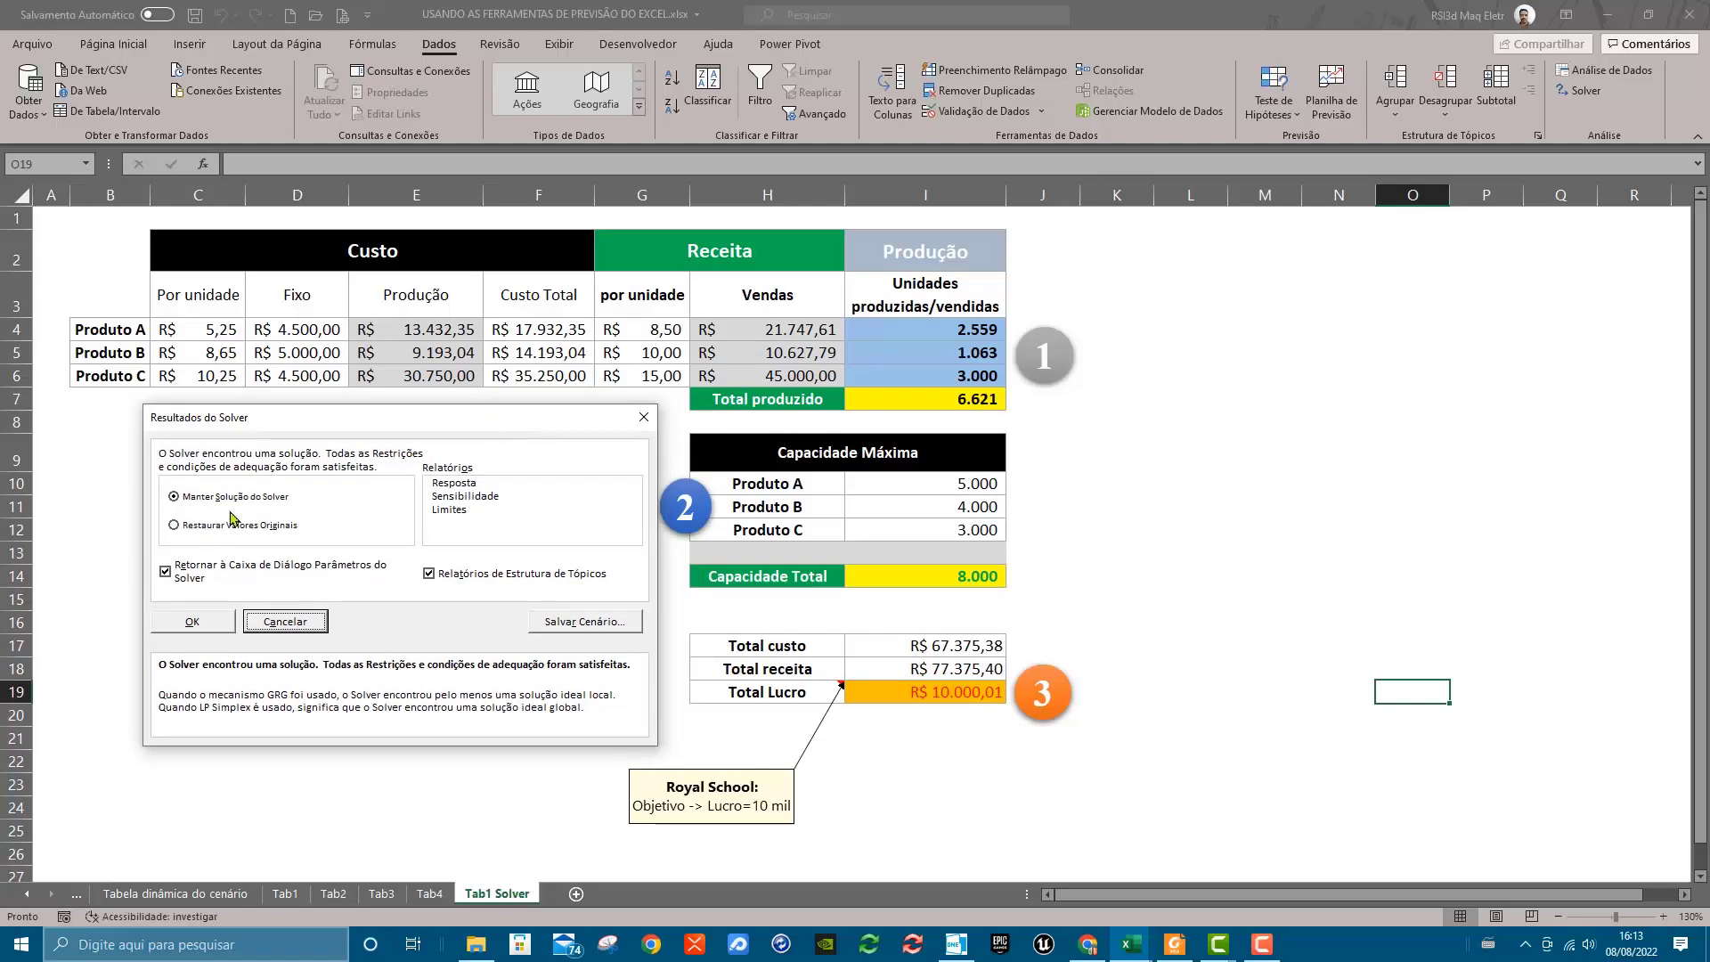
drag(307, 421, 1257, 281)
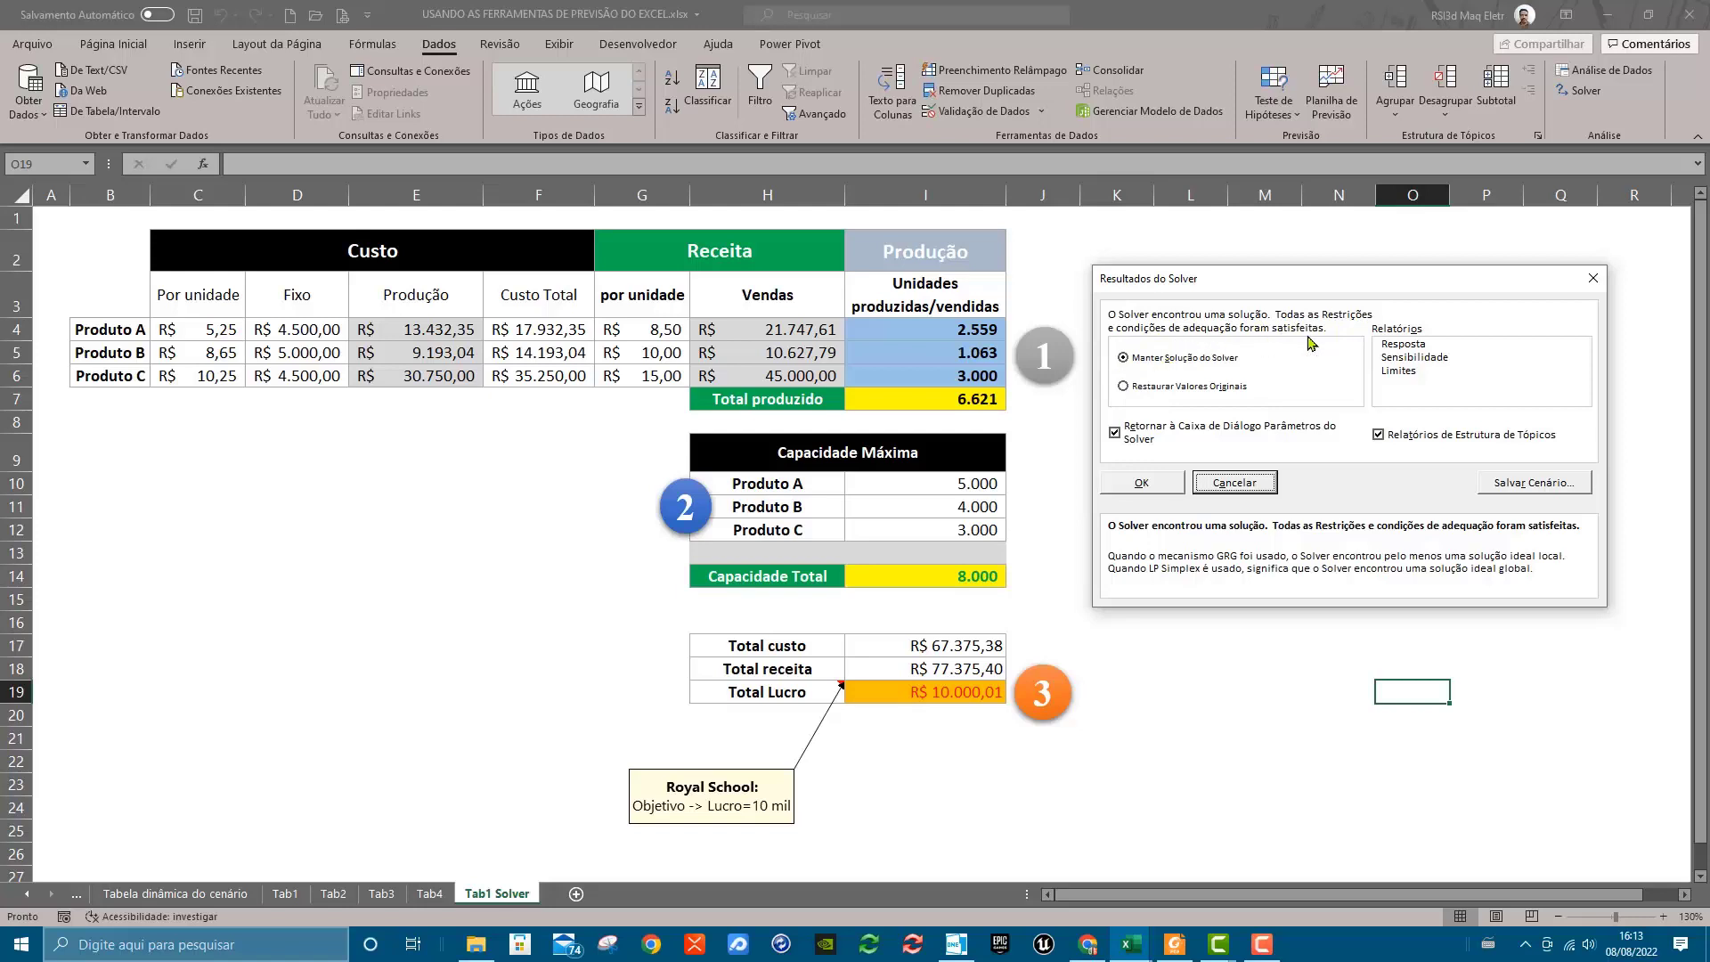
Try the Resposta, Sensibilidade and Limites reports, leave only Resposta selected, and start saving the Solver solution as a scenario
click(1420, 345)
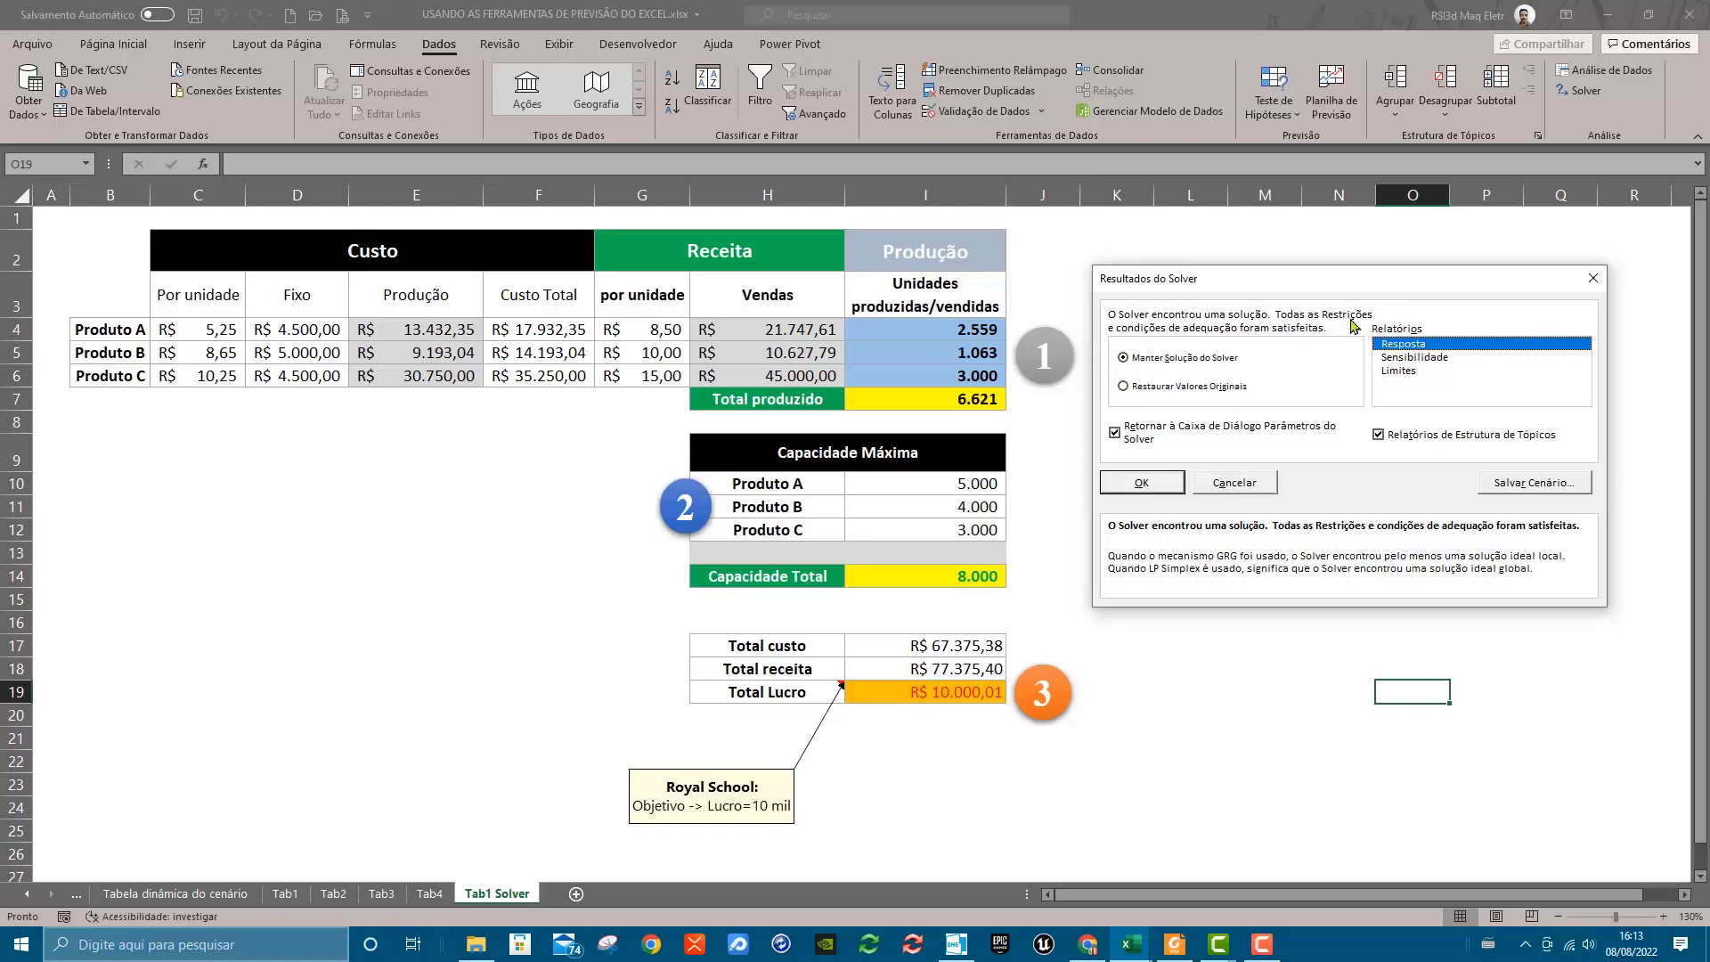
click(1420, 363)
click(1425, 372)
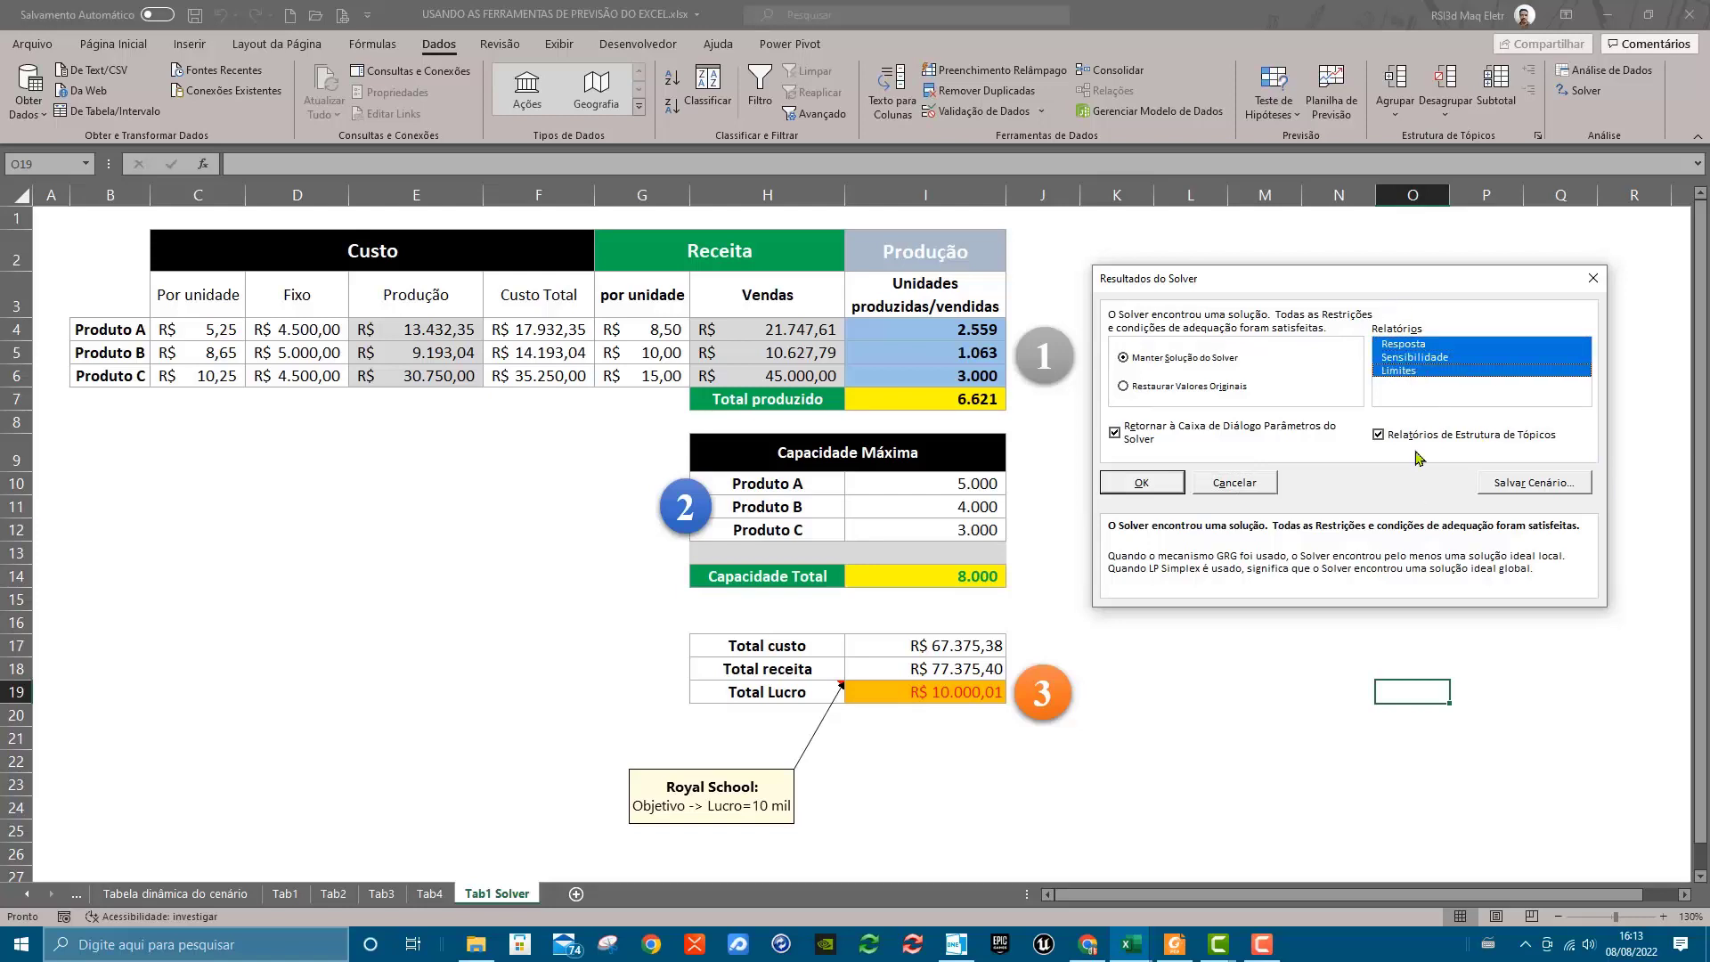
click(1421, 370)
click(1416, 358)
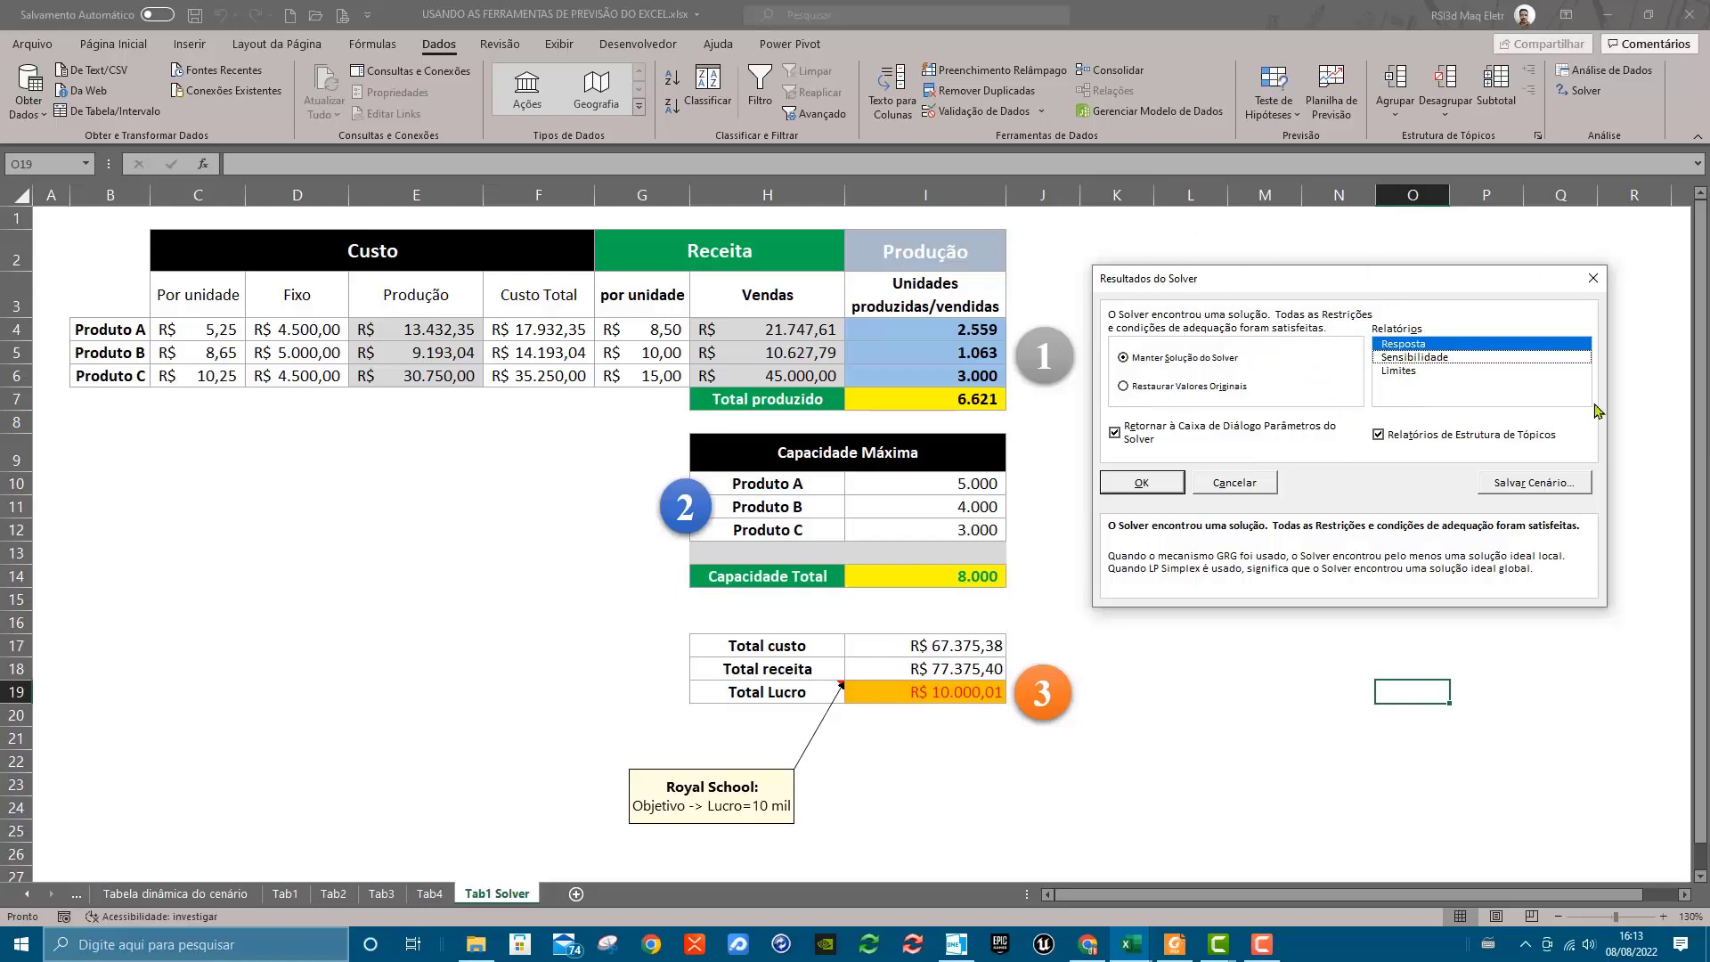
click(1558, 485)
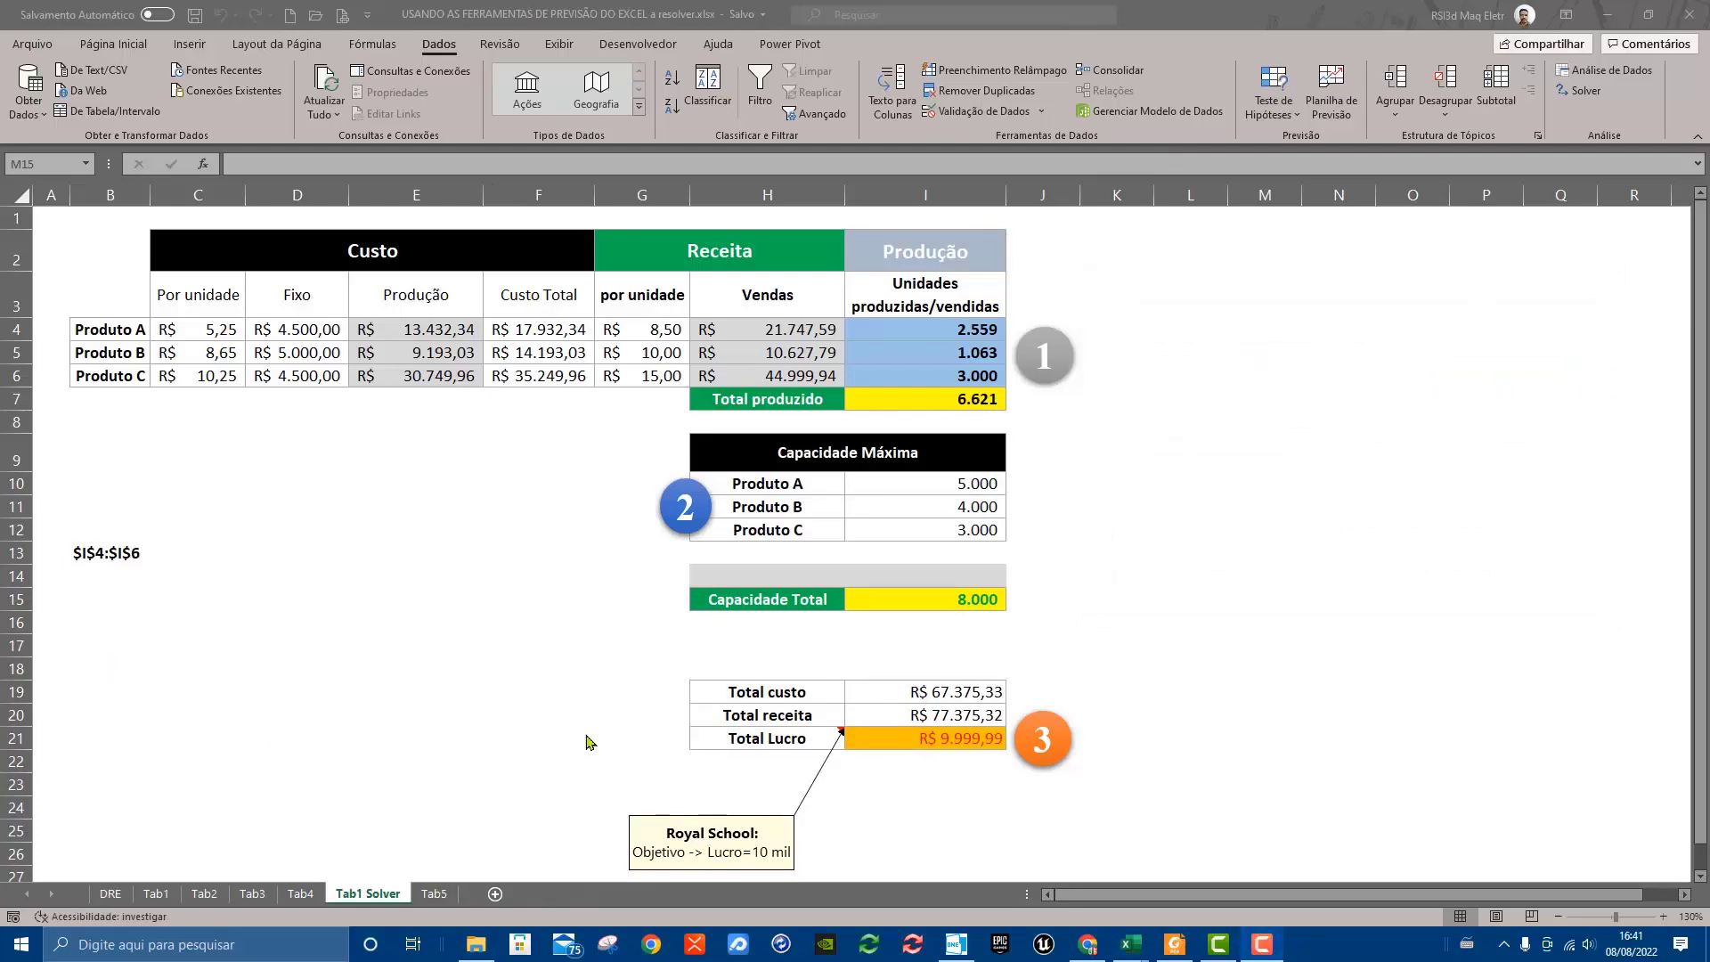
Open the Tab5 sheet and review its Meses and Faturamento table
click(431, 897)
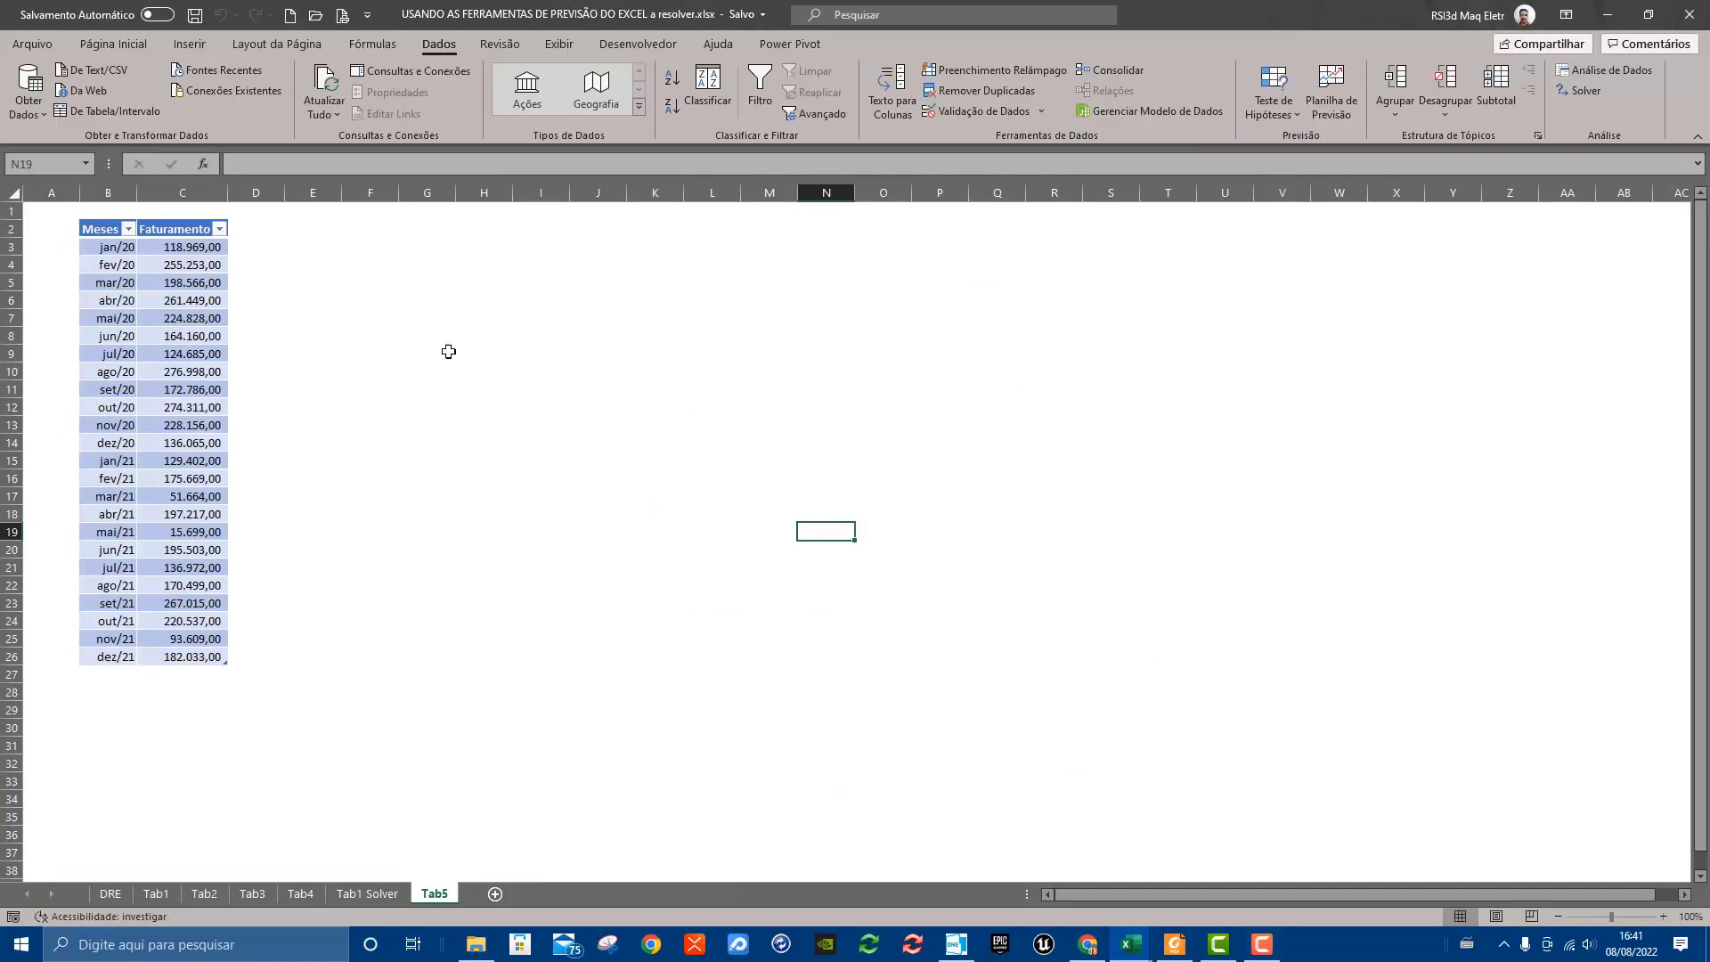
click(478, 355)
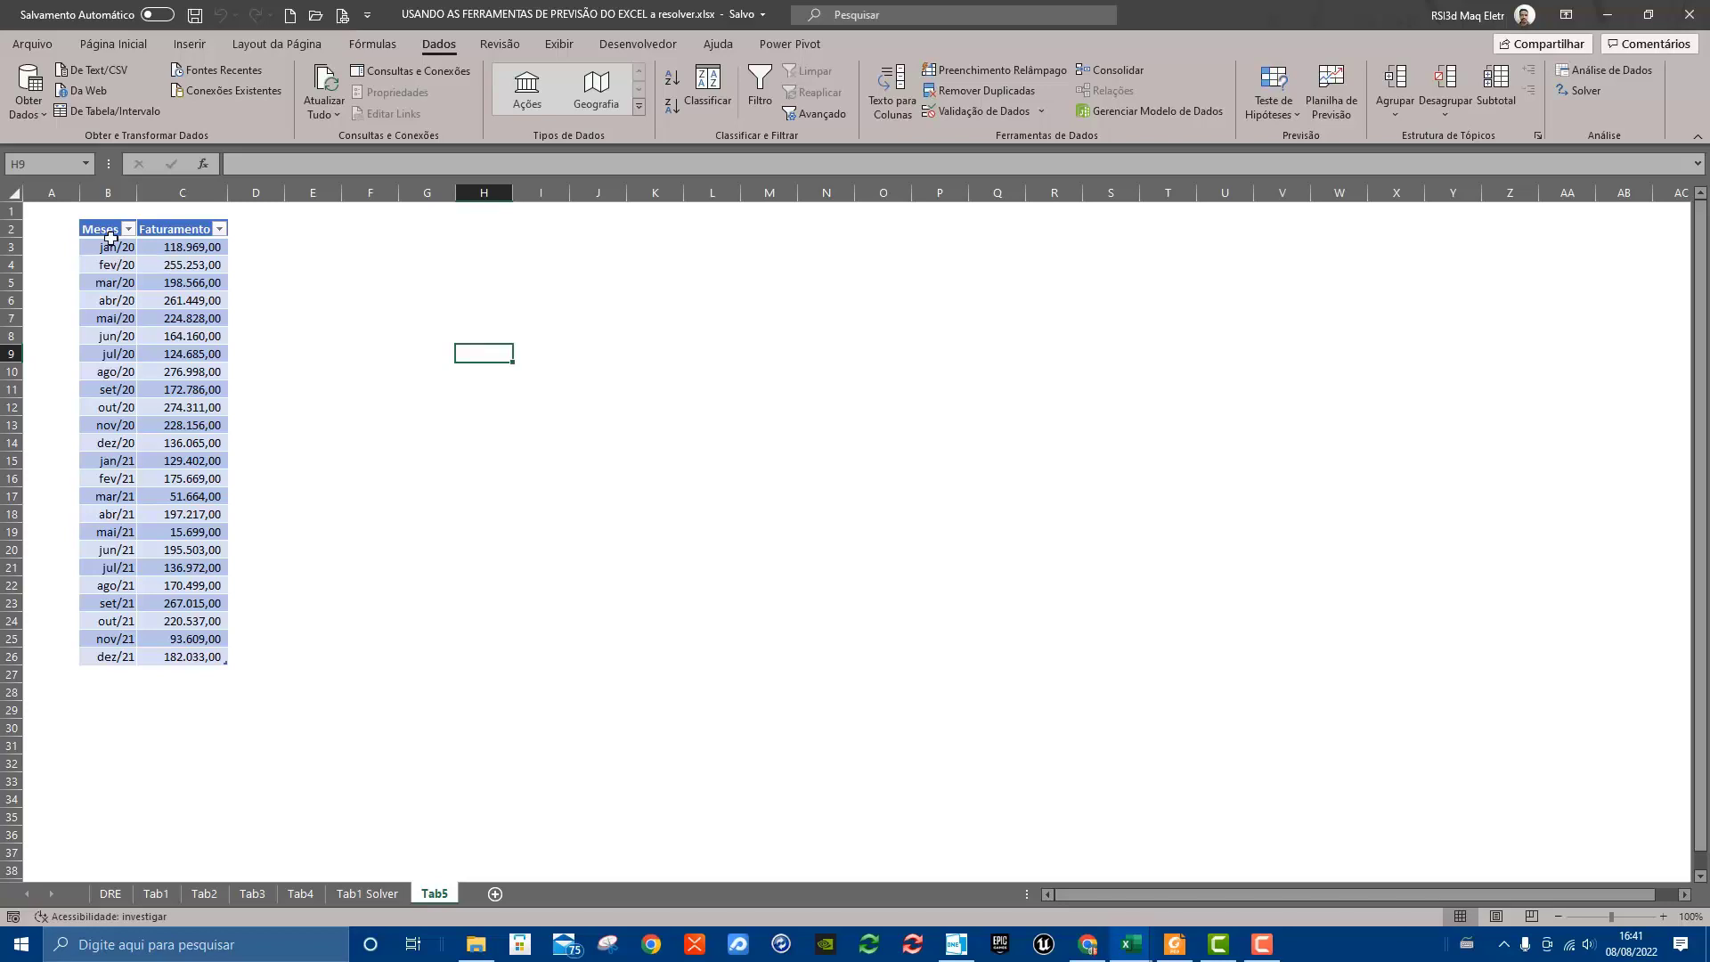
drag(100, 229, 190, 656)
click(565, 442)
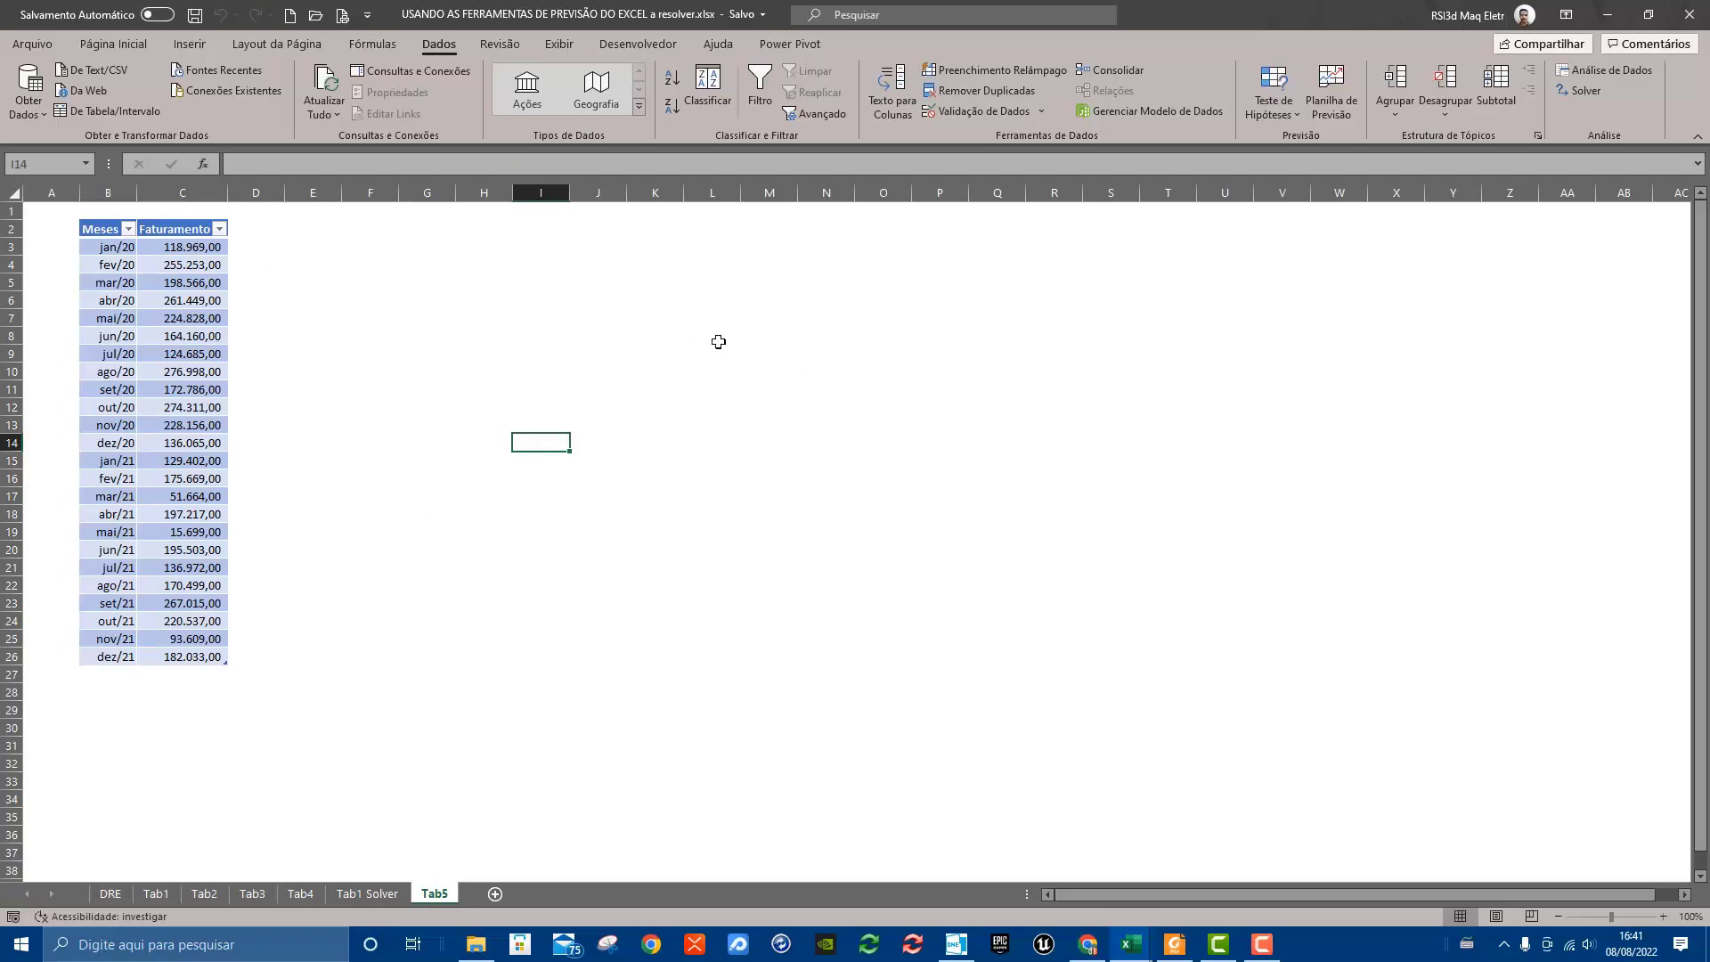
View the Format as Table styles for the Meses and Faturamento table without applying one
click(185, 334)
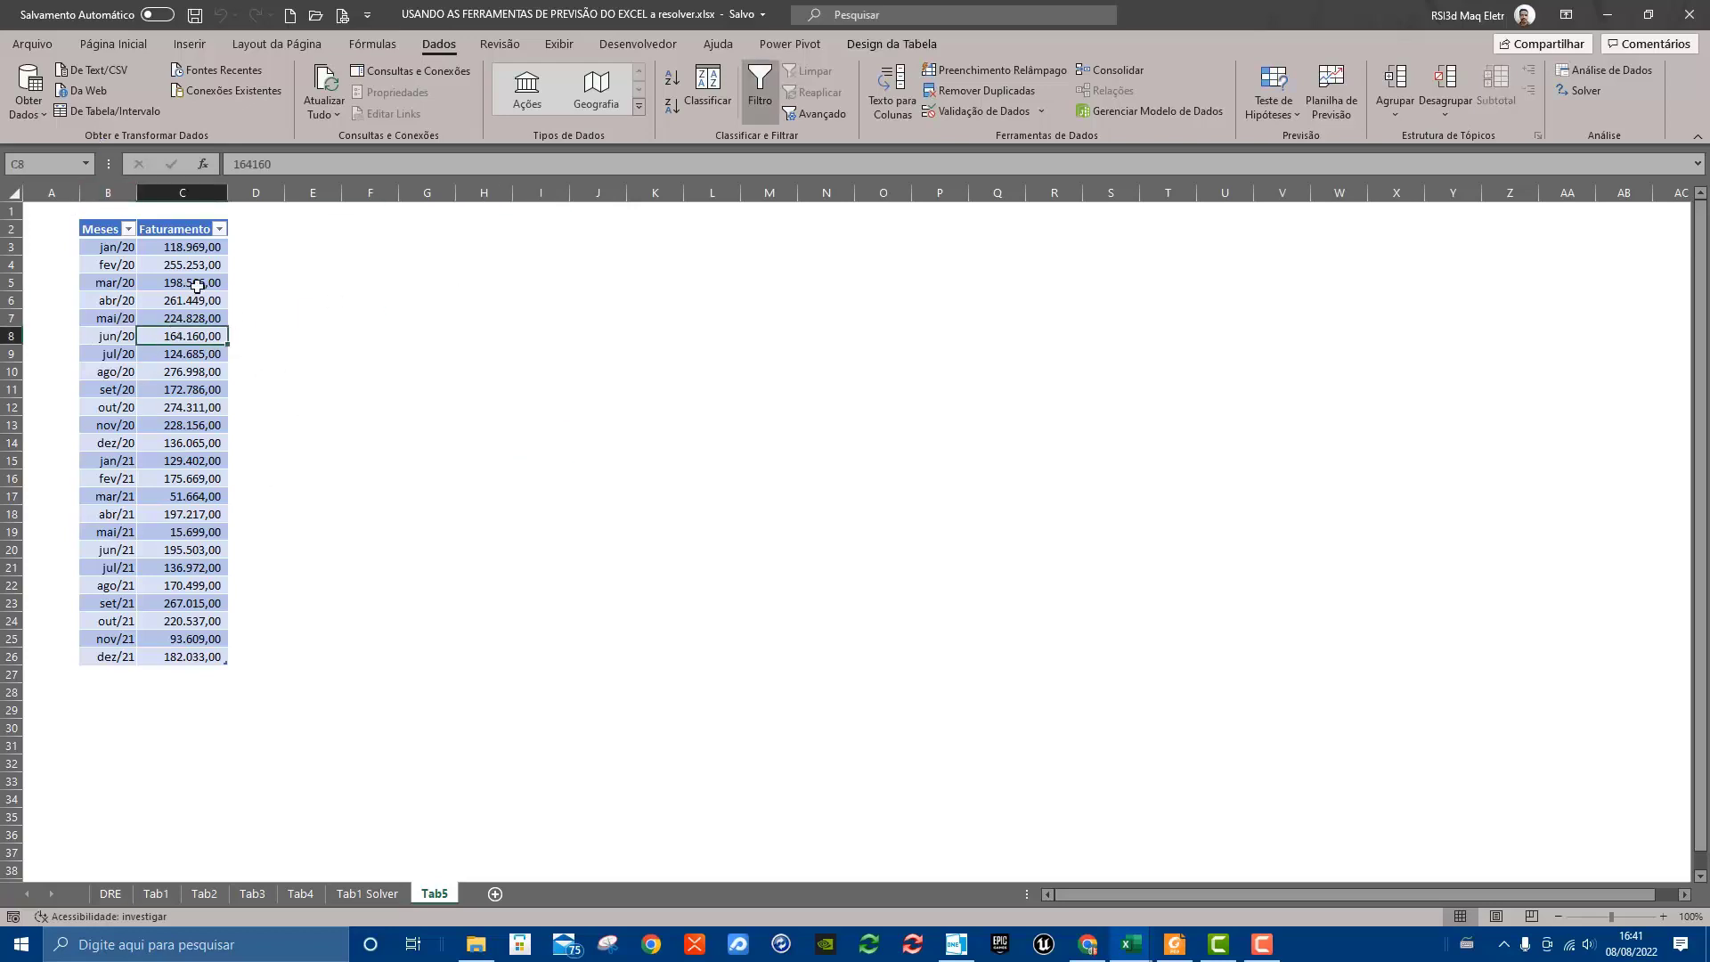
click(134, 47)
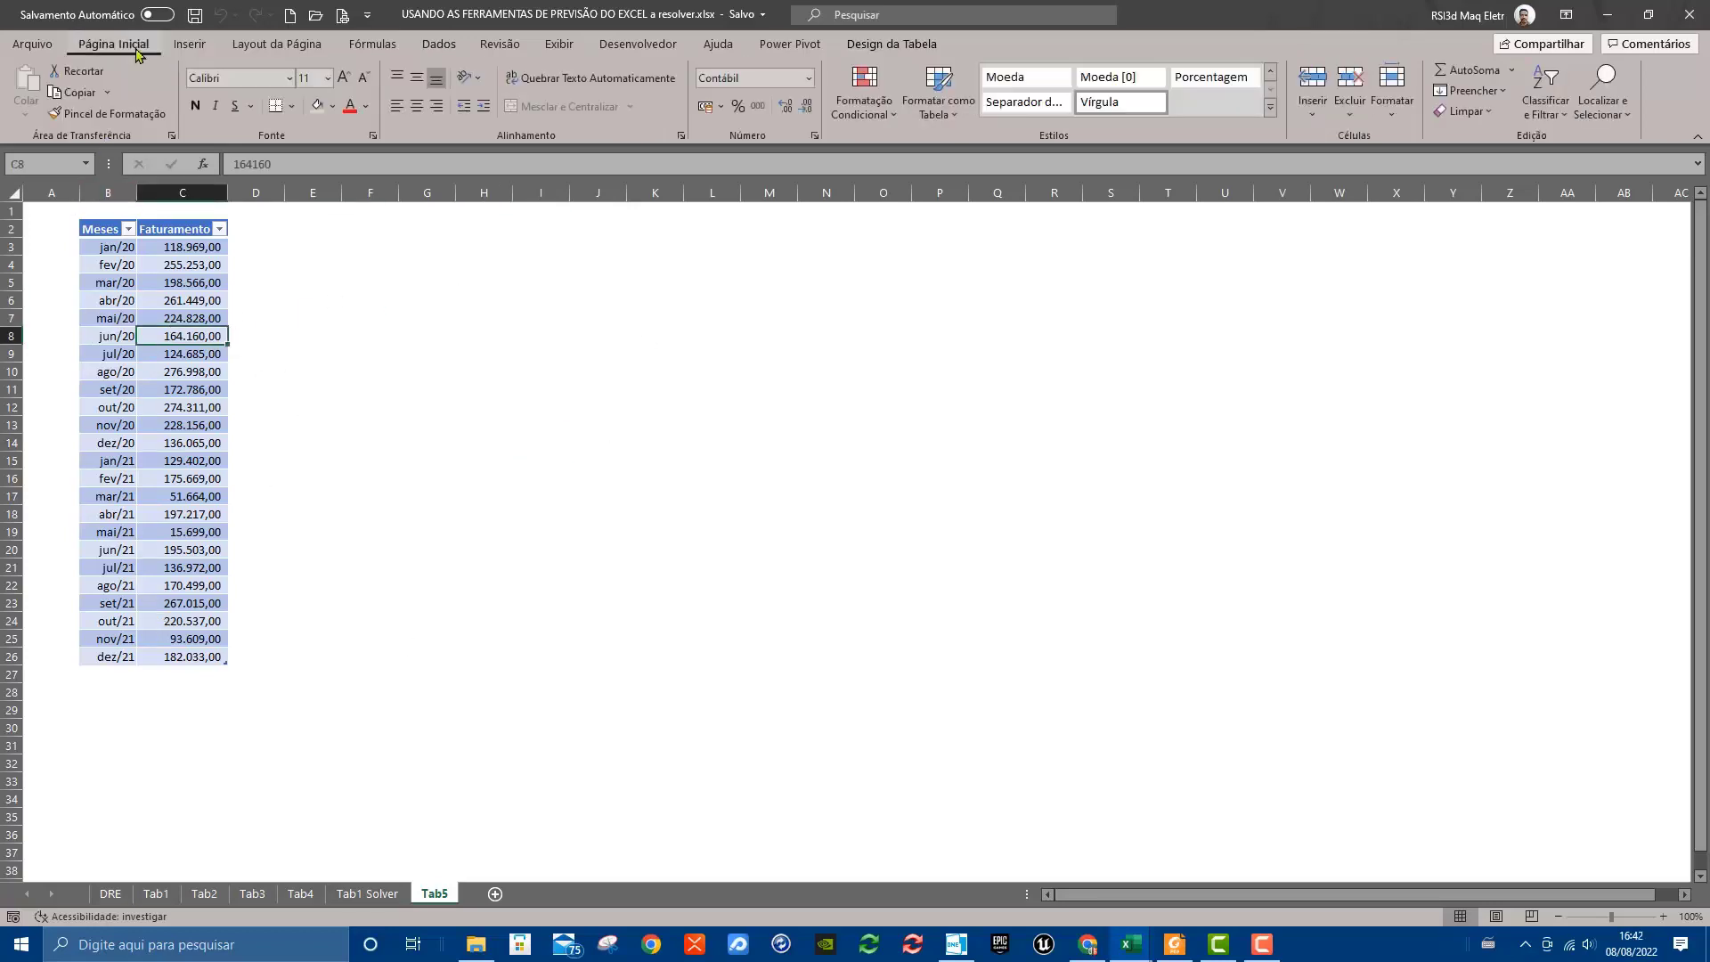
click(944, 91)
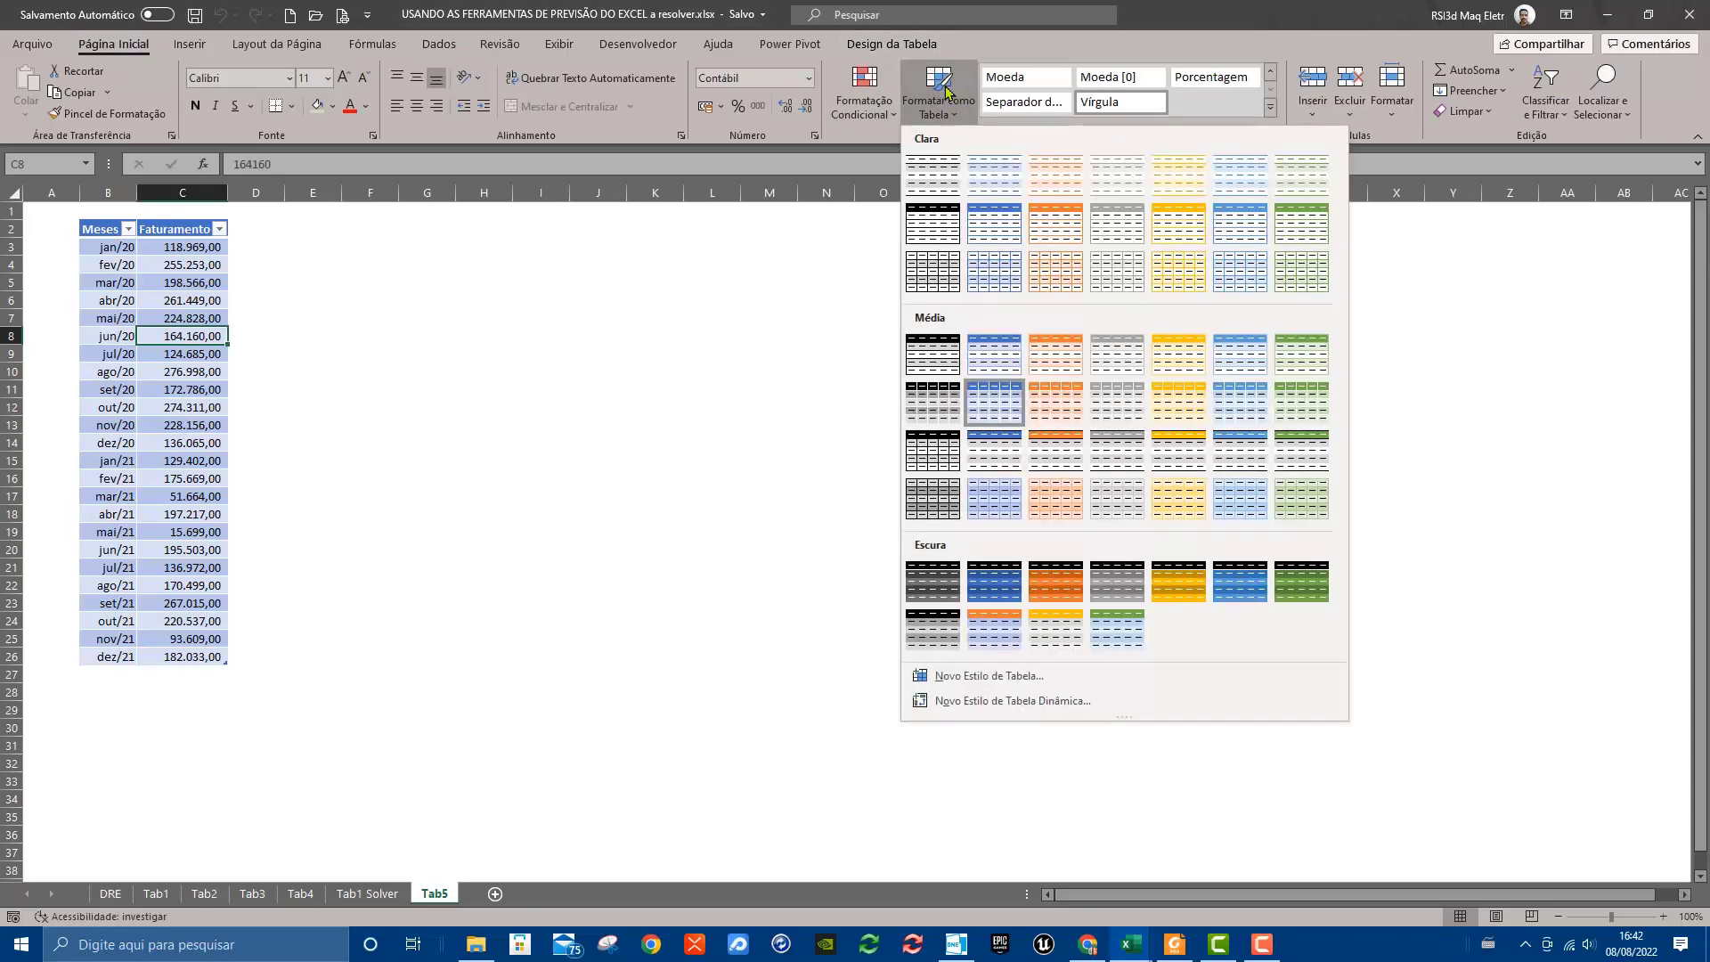
click(531, 454)
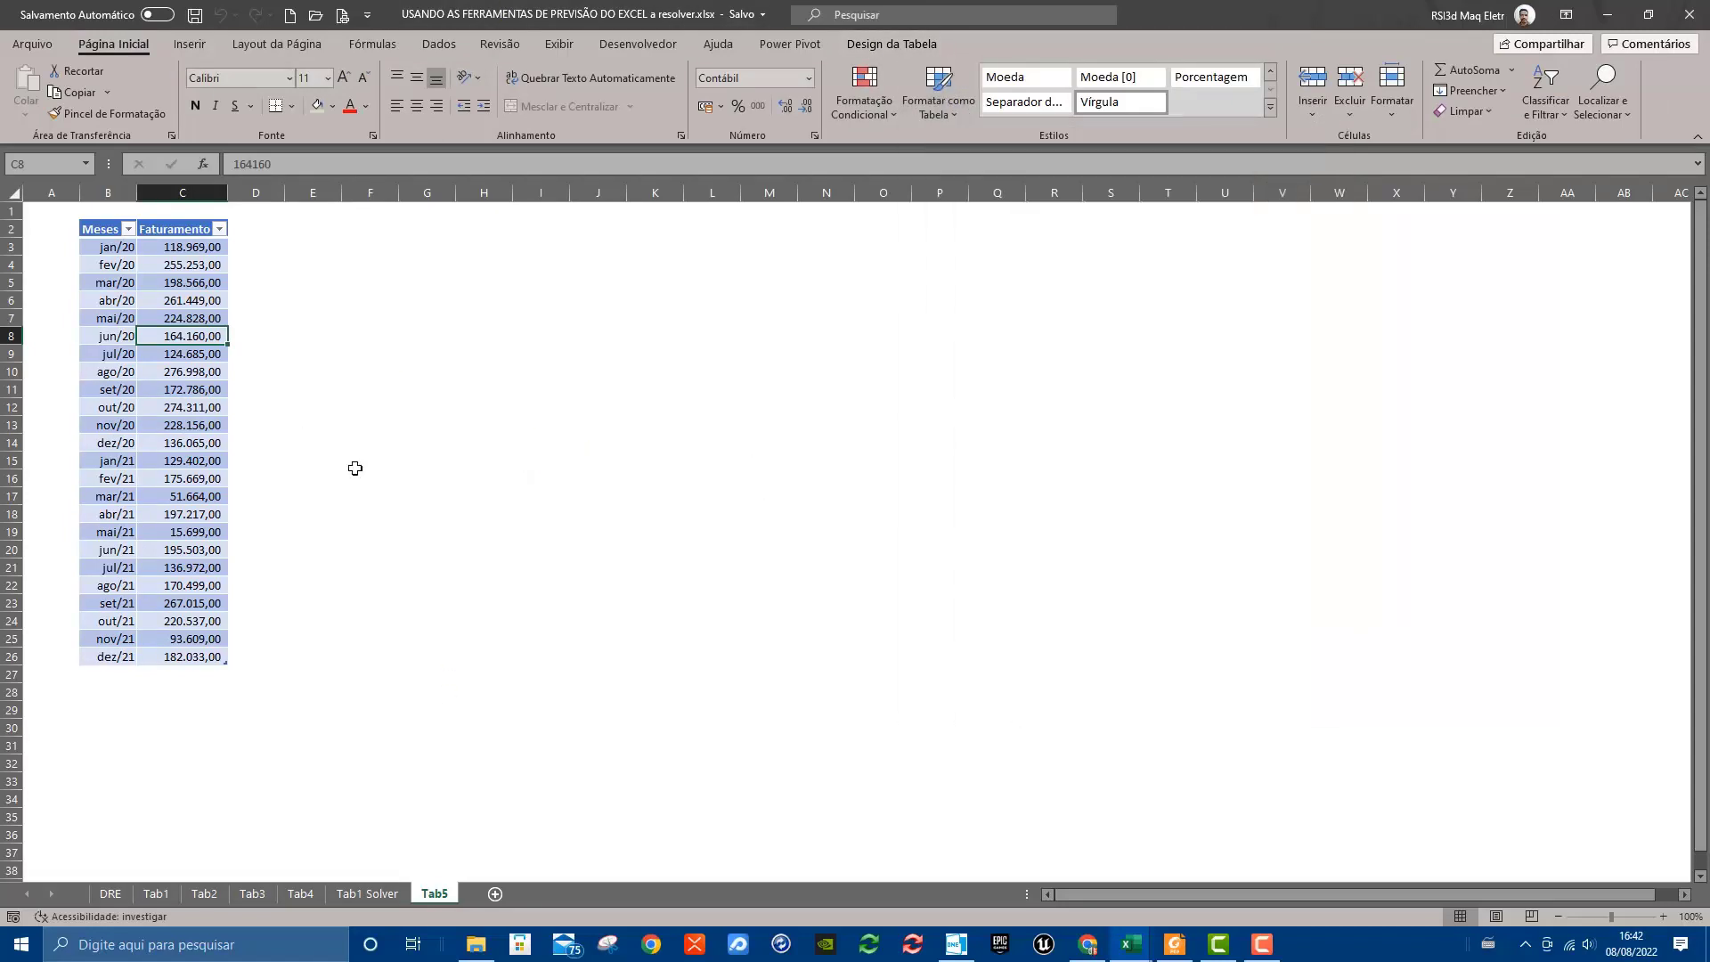
Start a forecast sheet from the Faturamento cell C11 in the monthly table
key(Down)
key(Down)
key(Down)
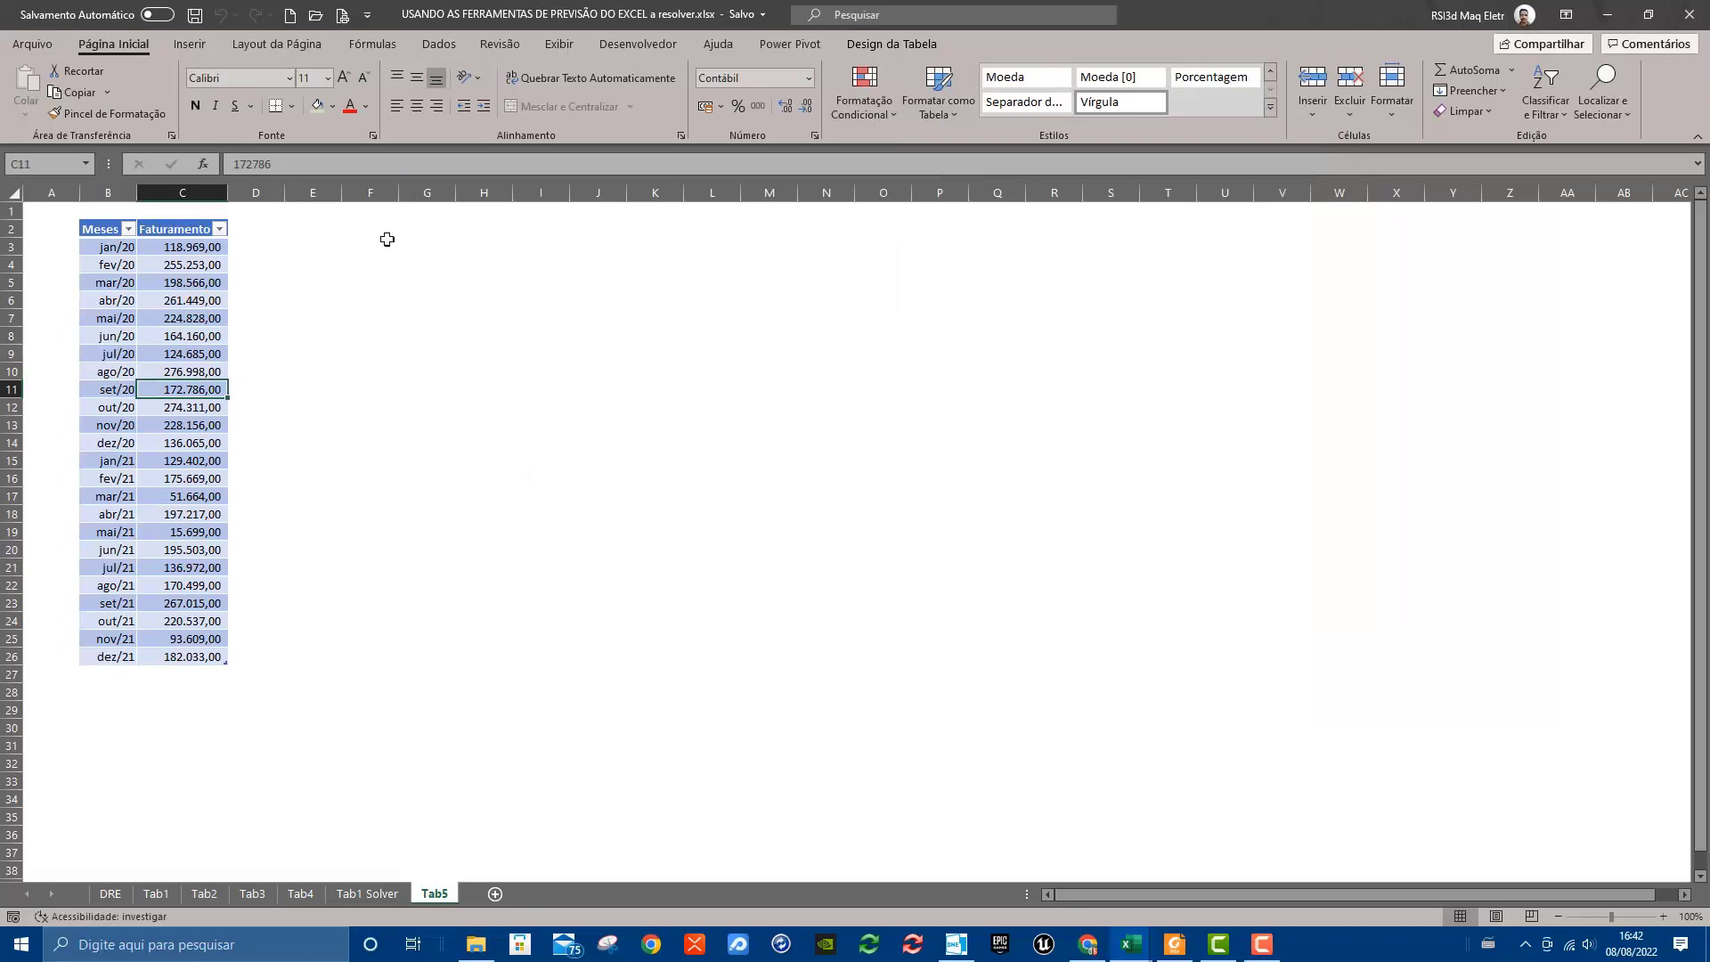
click(429, 44)
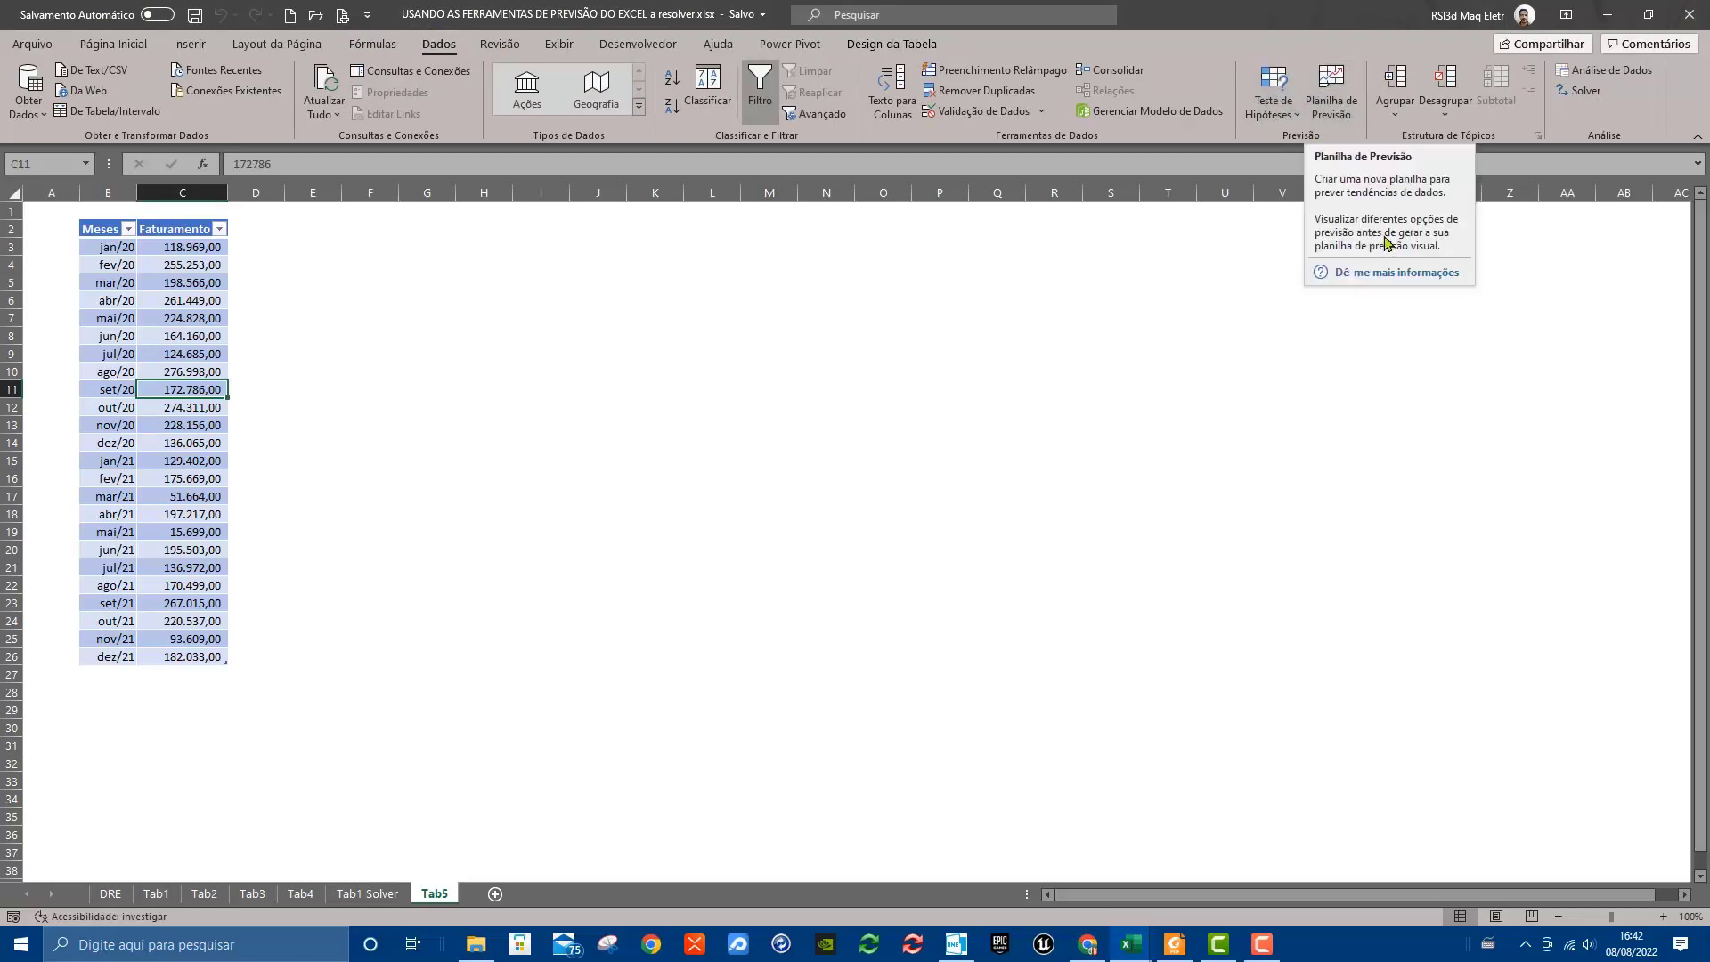
click(1349, 115)
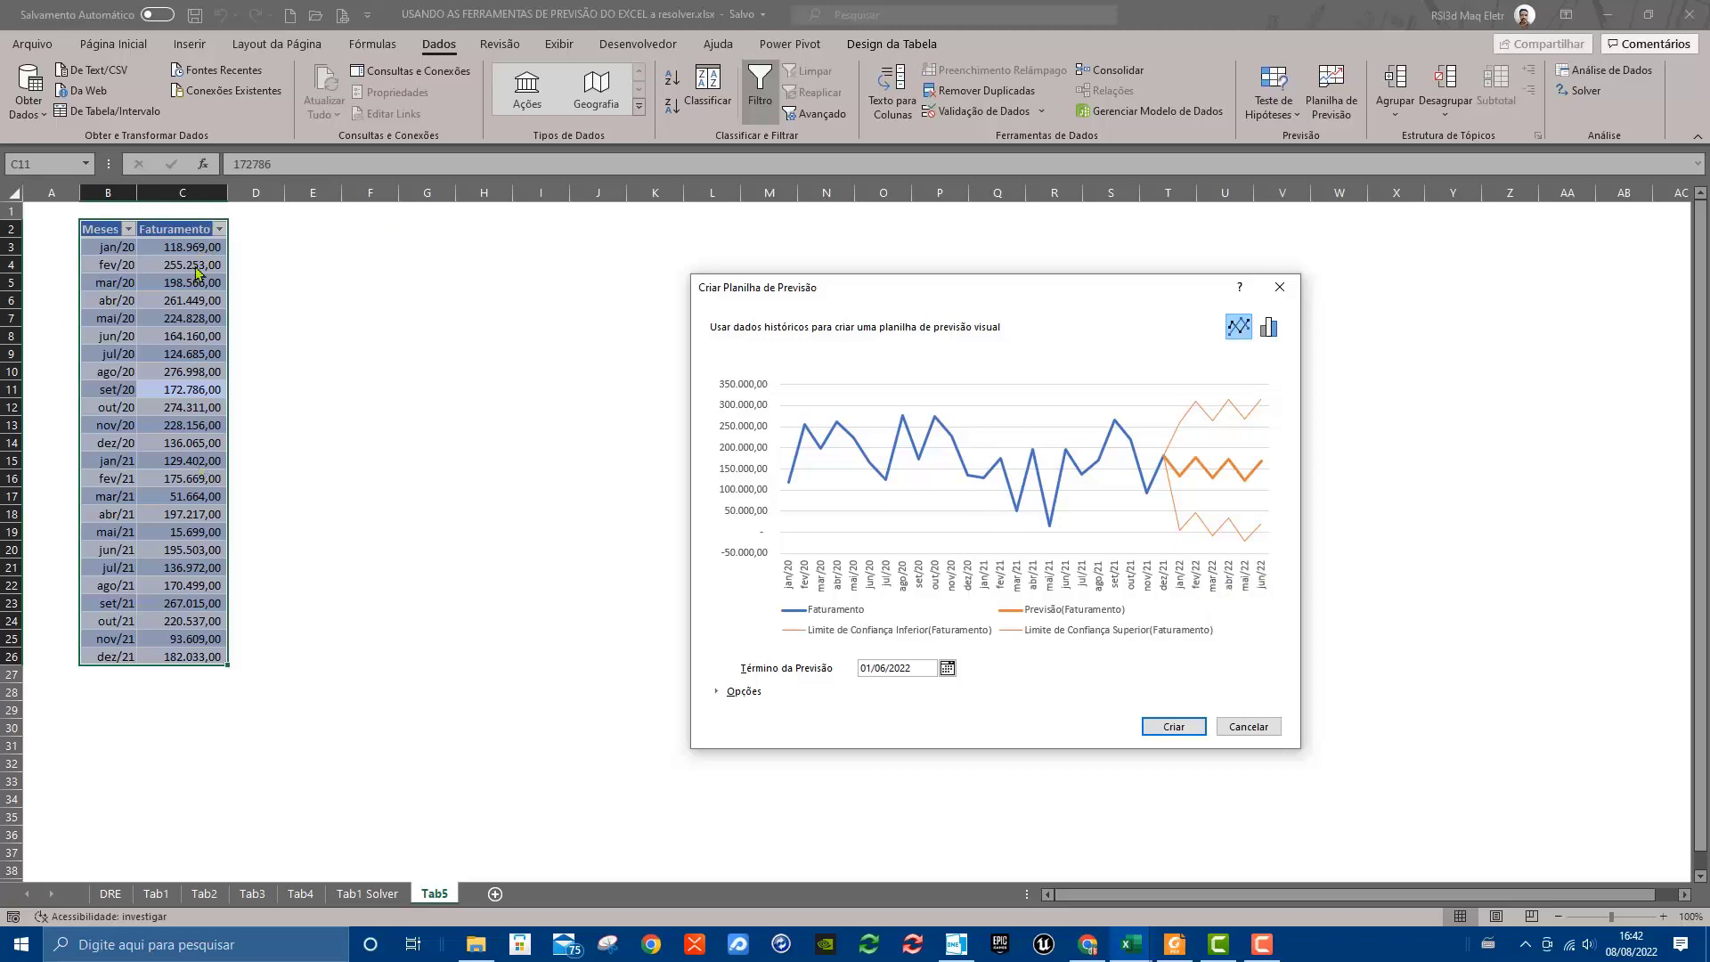
Choose a column chart over the line chart for the forecast ending 01/06/2022, expand the options and create the forecast sheet
click(947, 667)
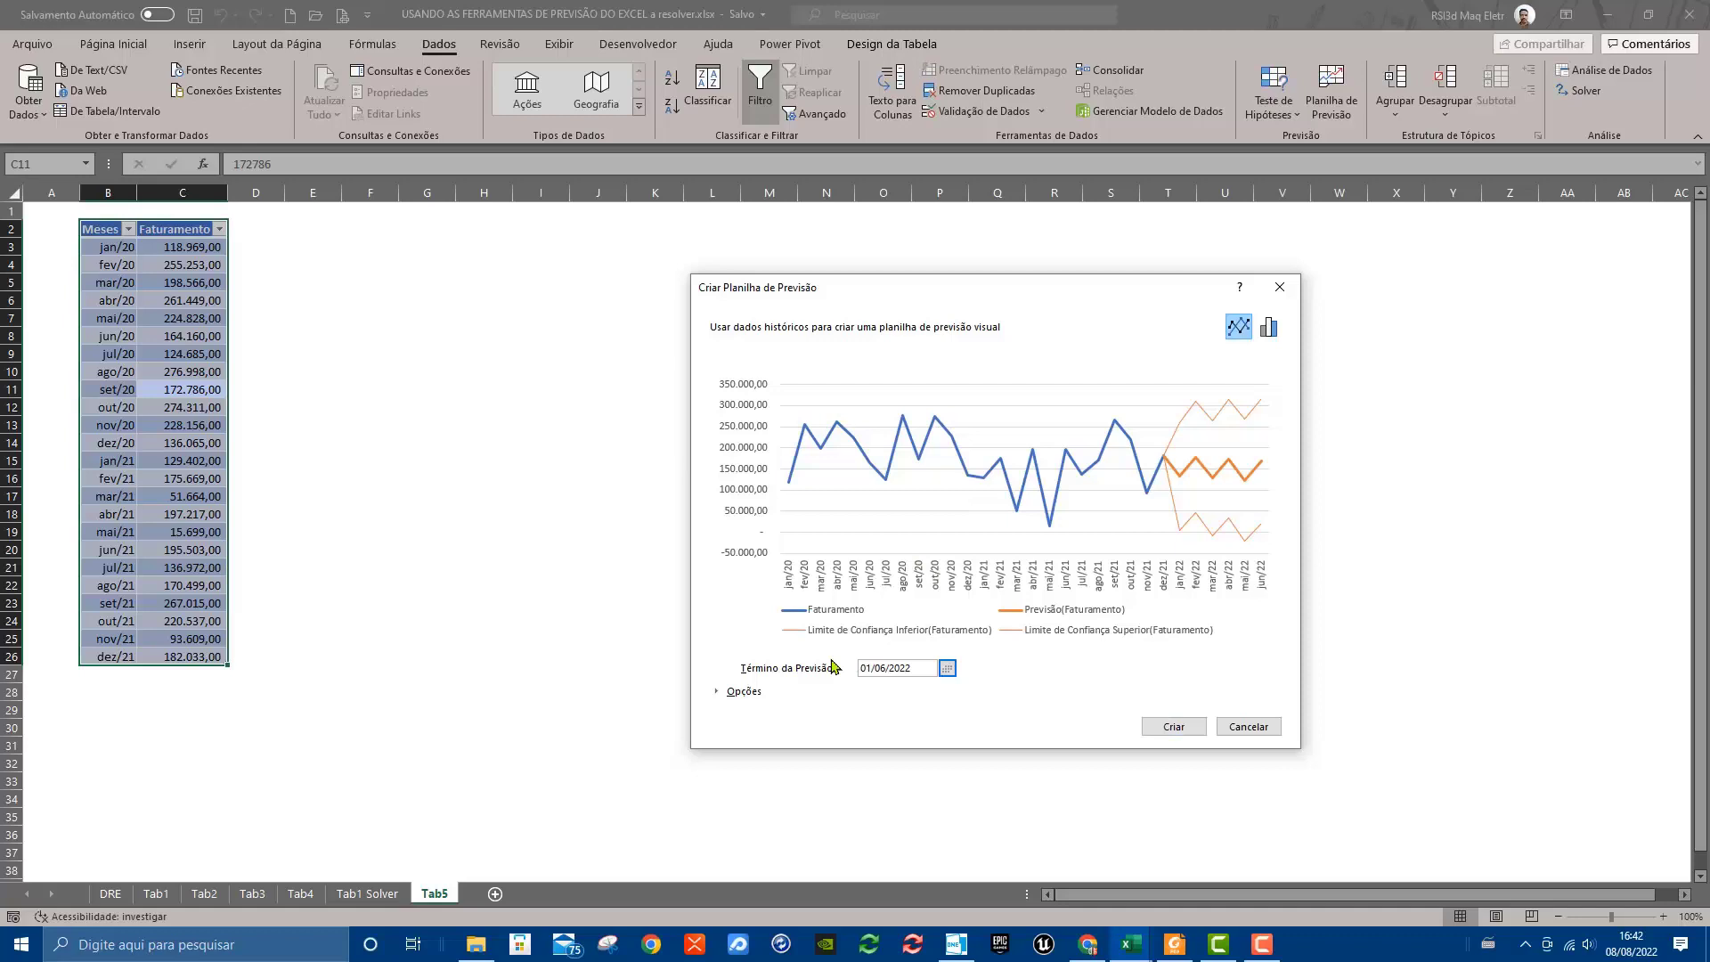
click(948, 670)
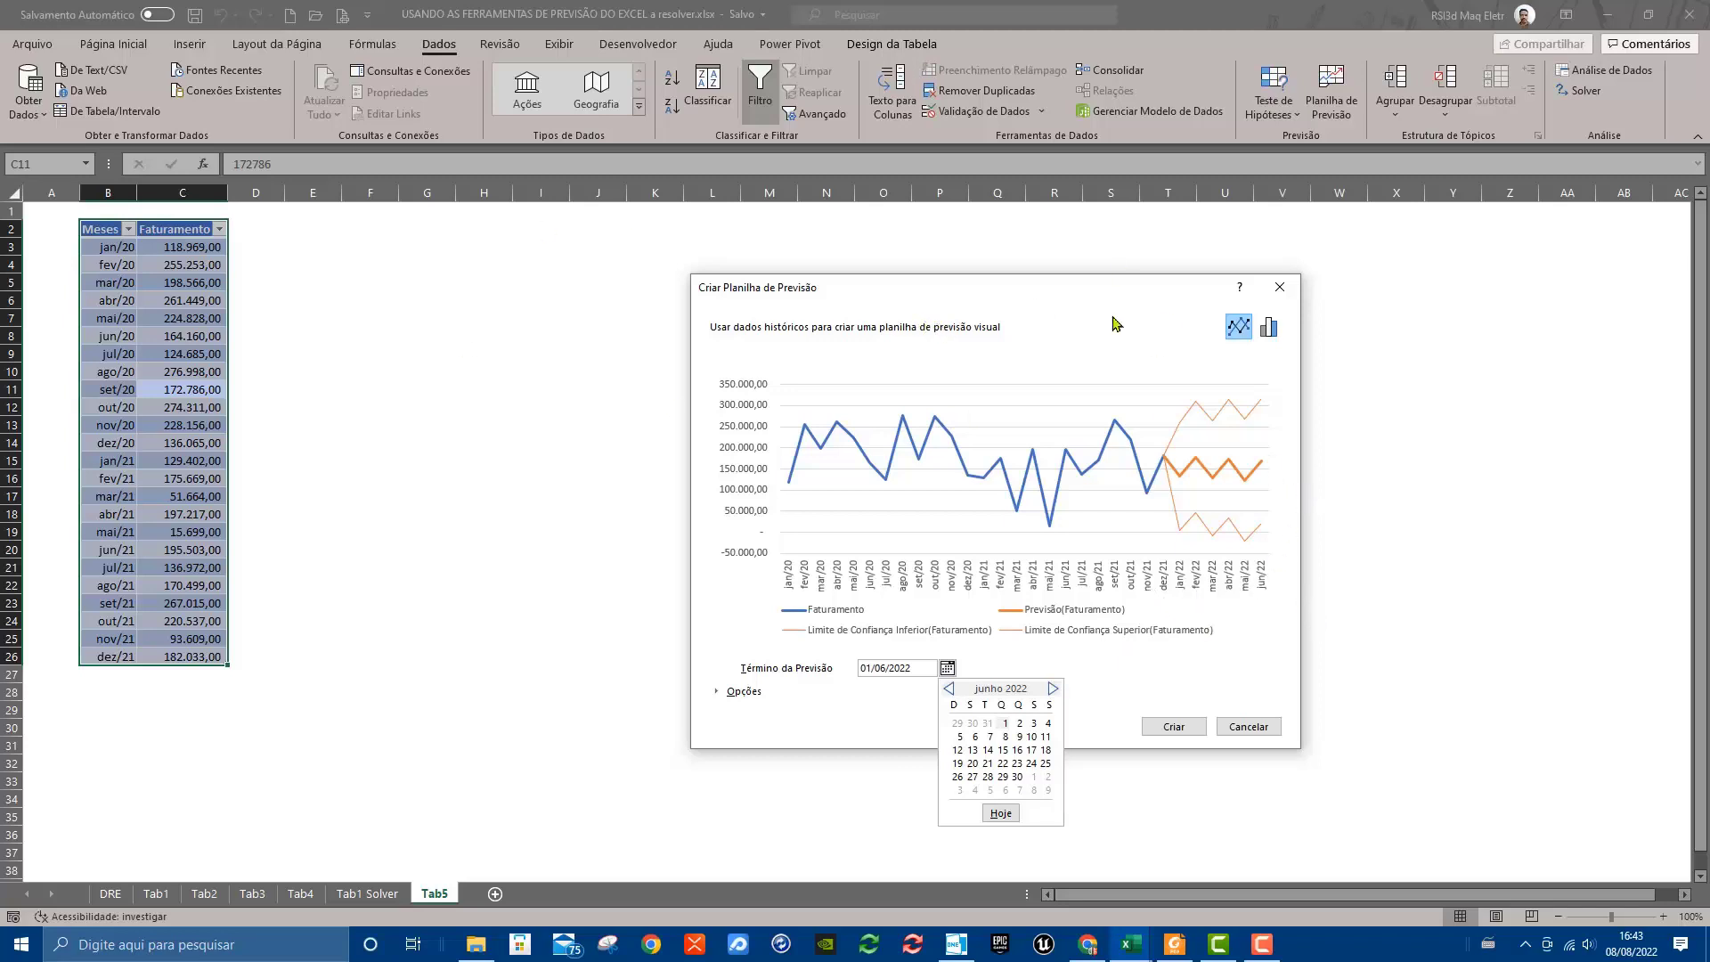
click(1273, 334)
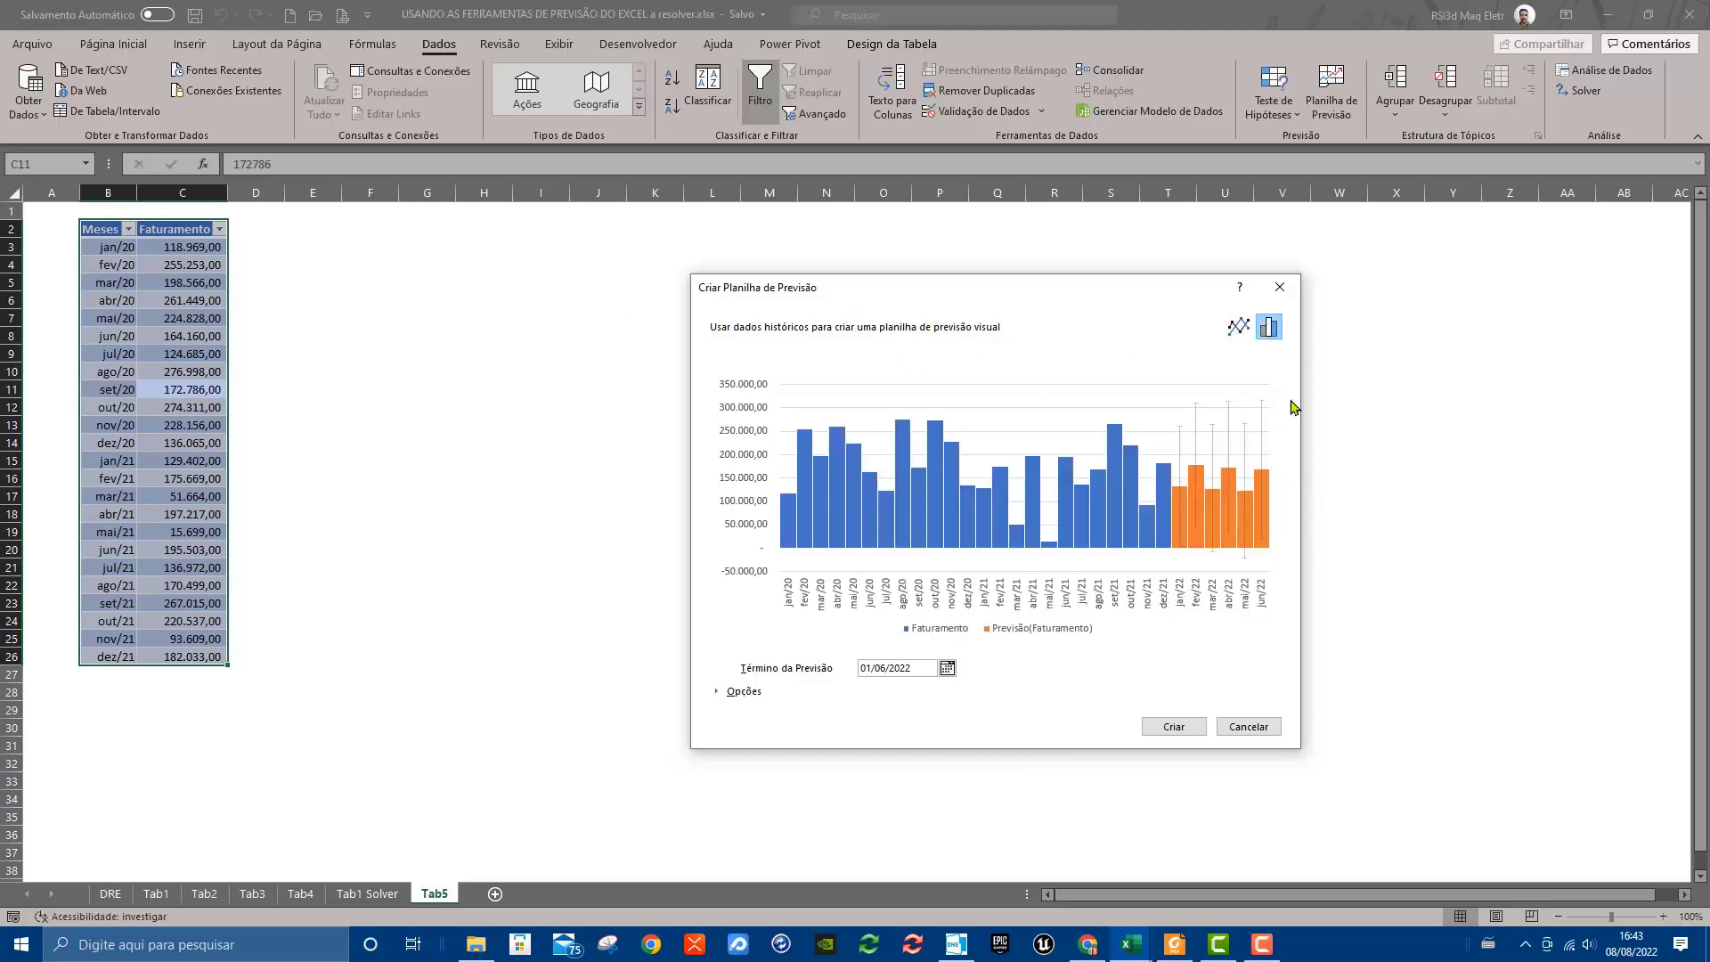
click(1238, 328)
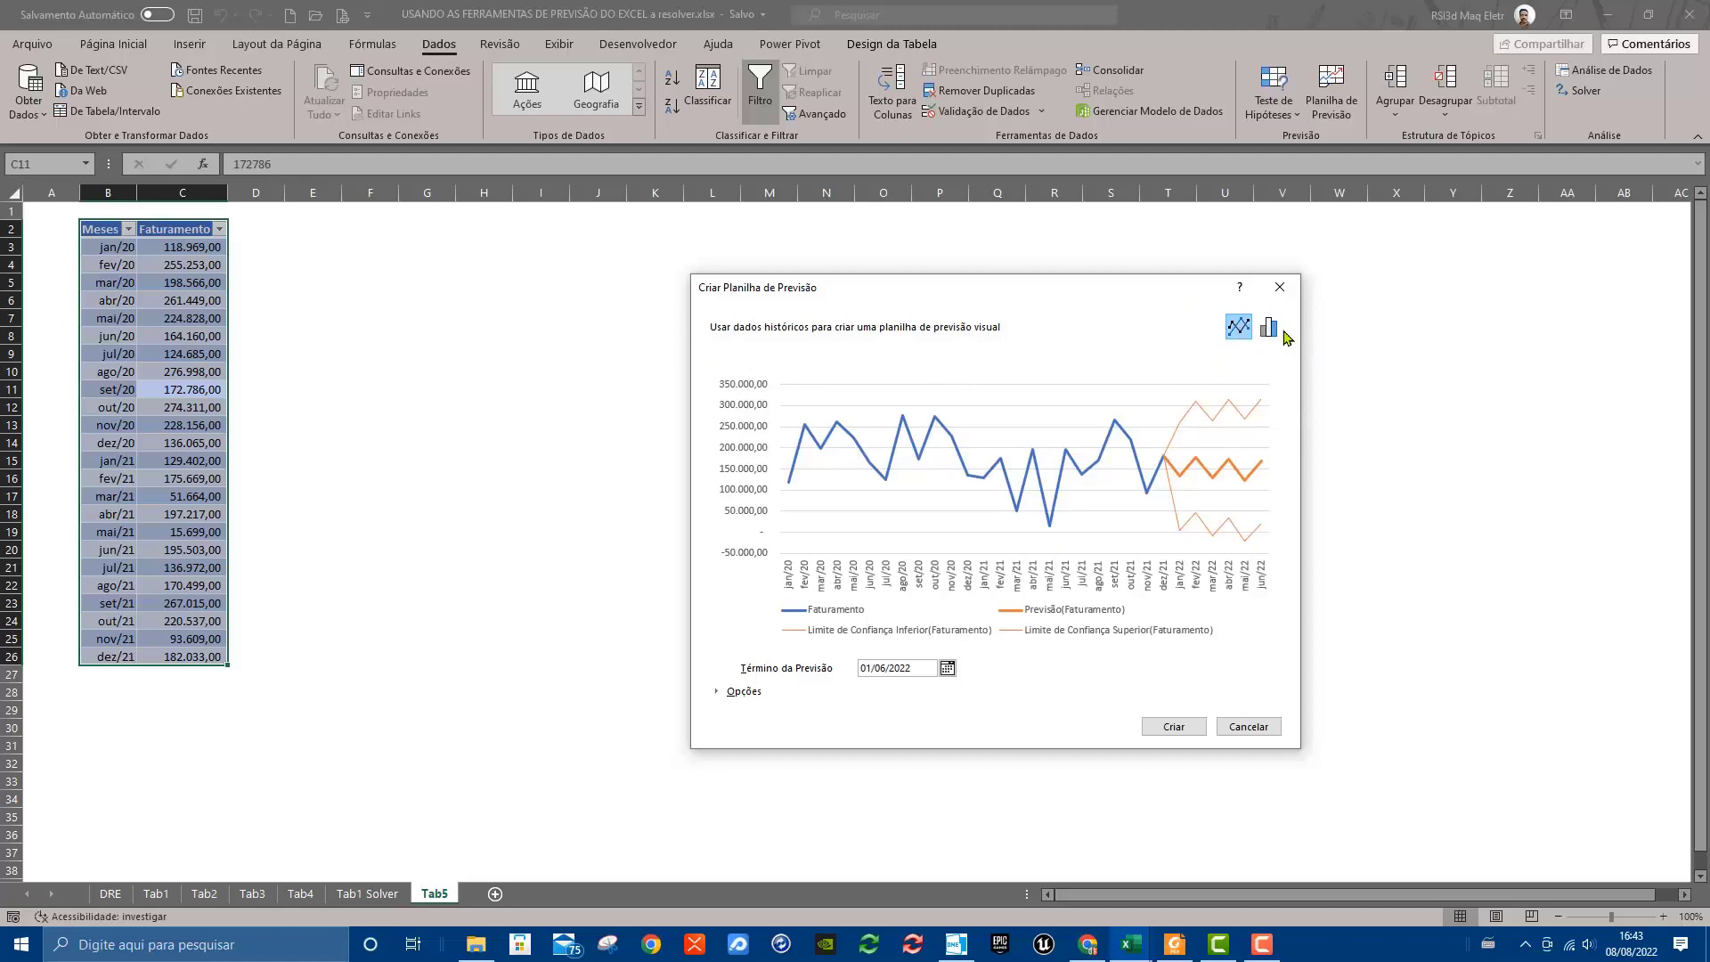
click(1268, 328)
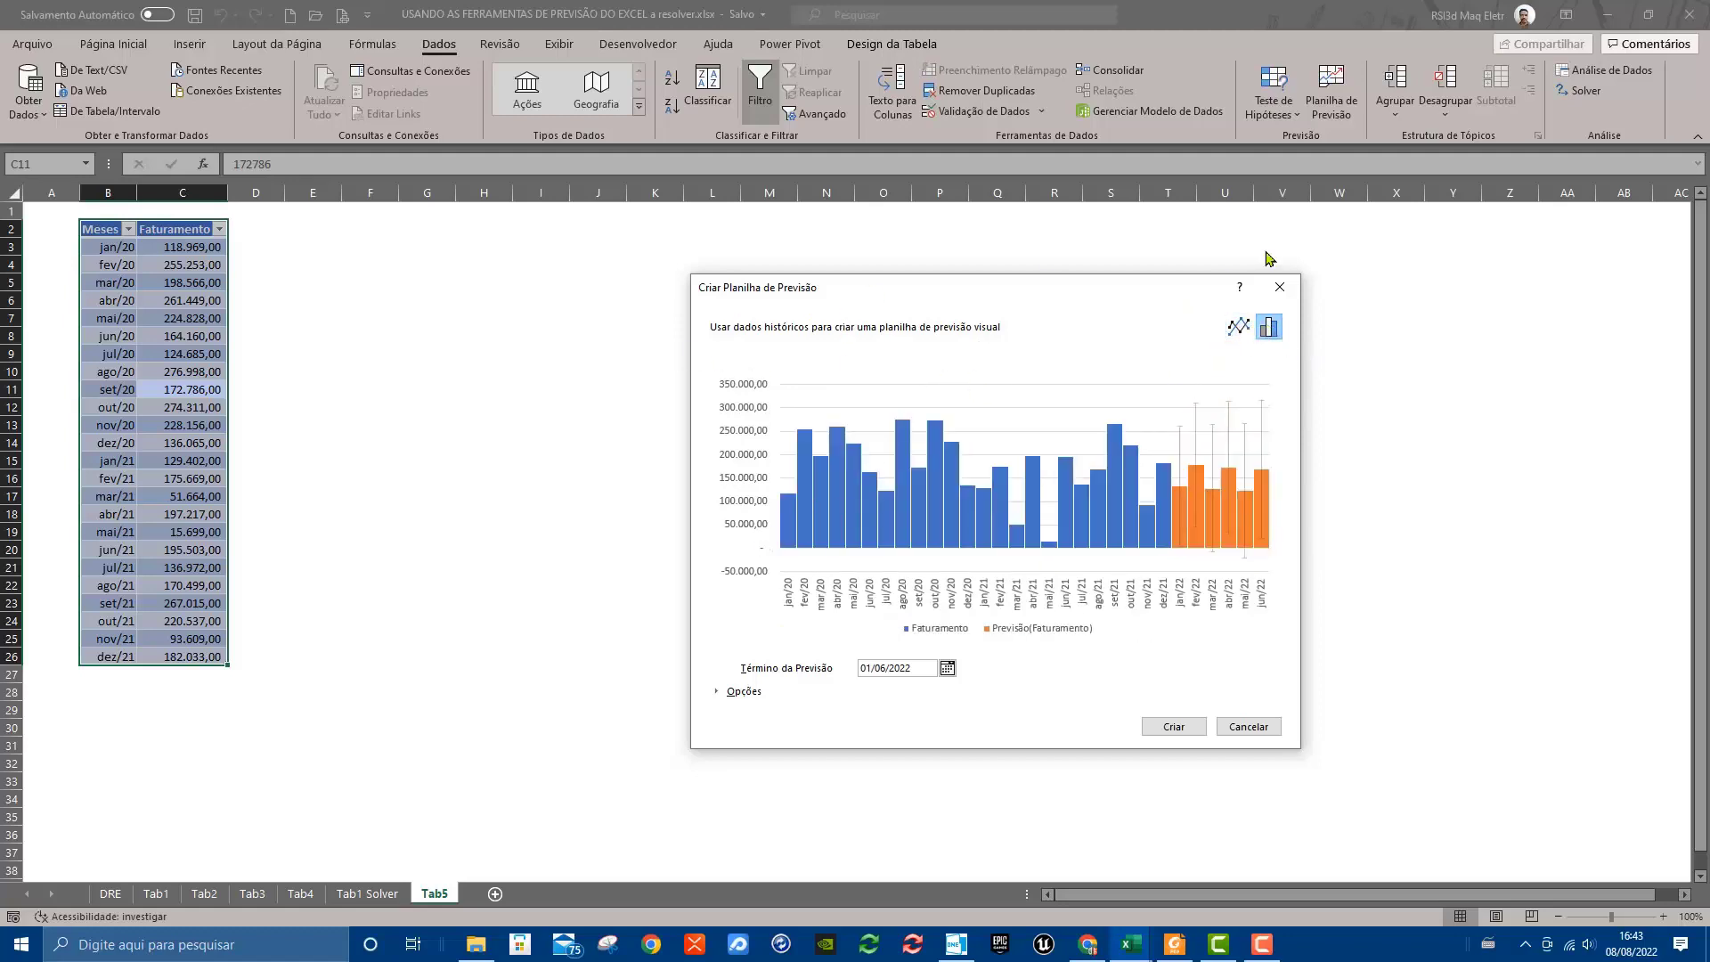
click(726, 698)
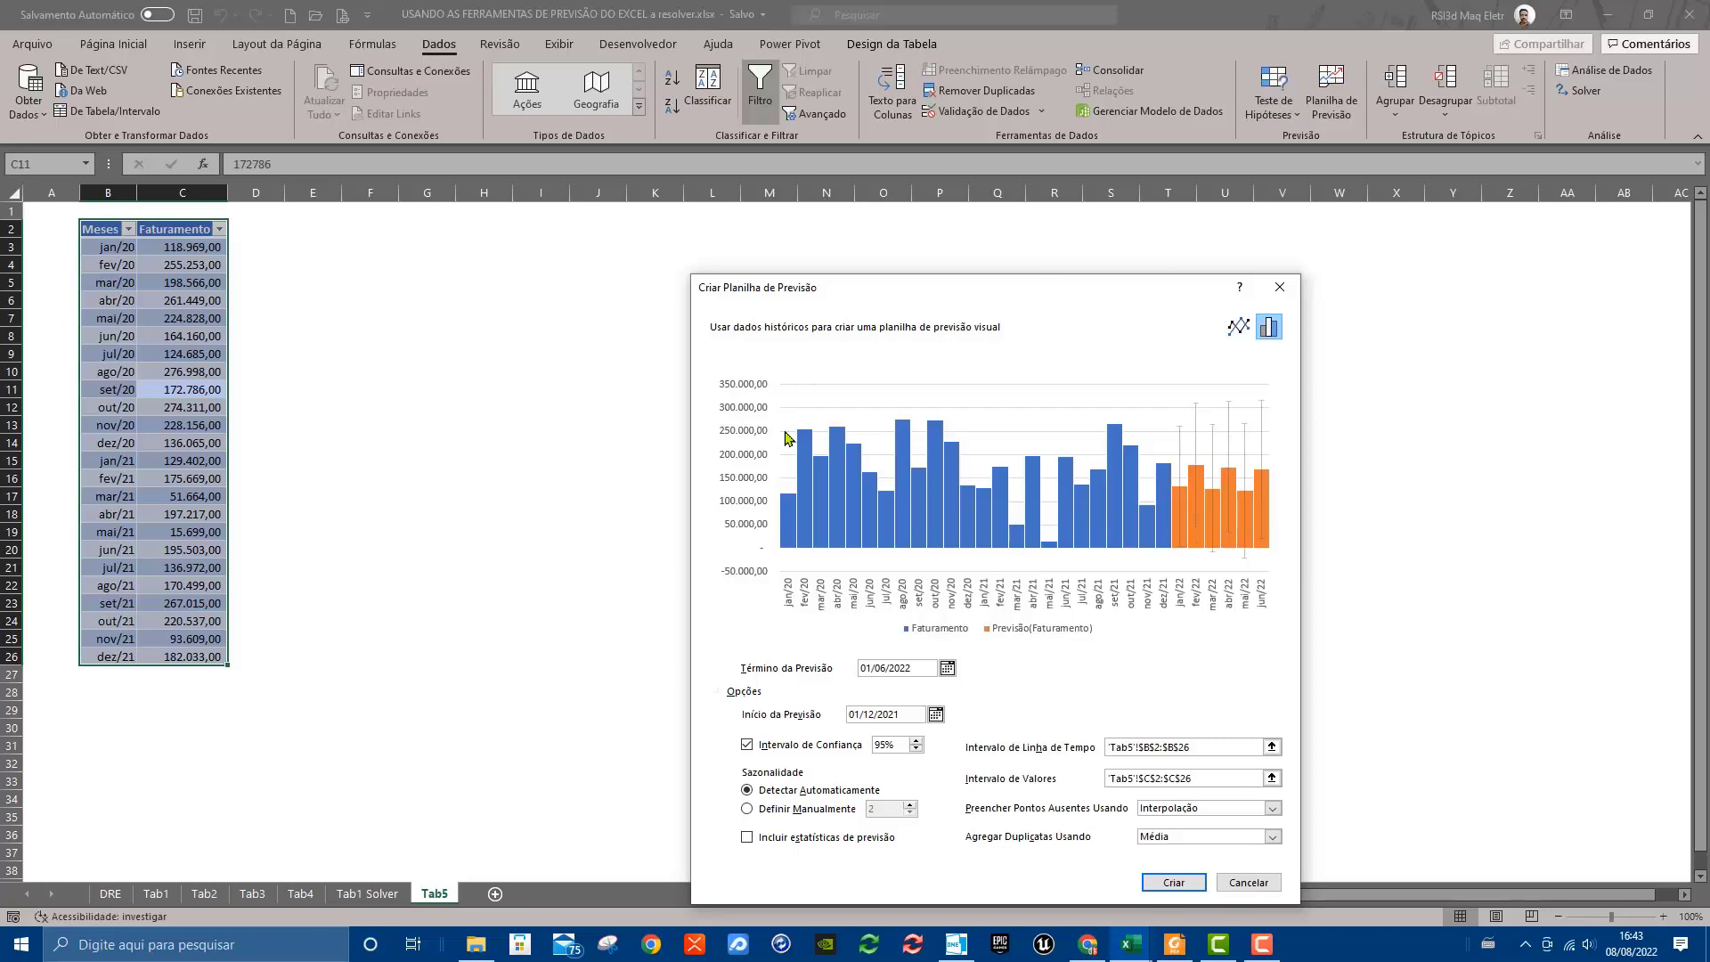
click(1197, 884)
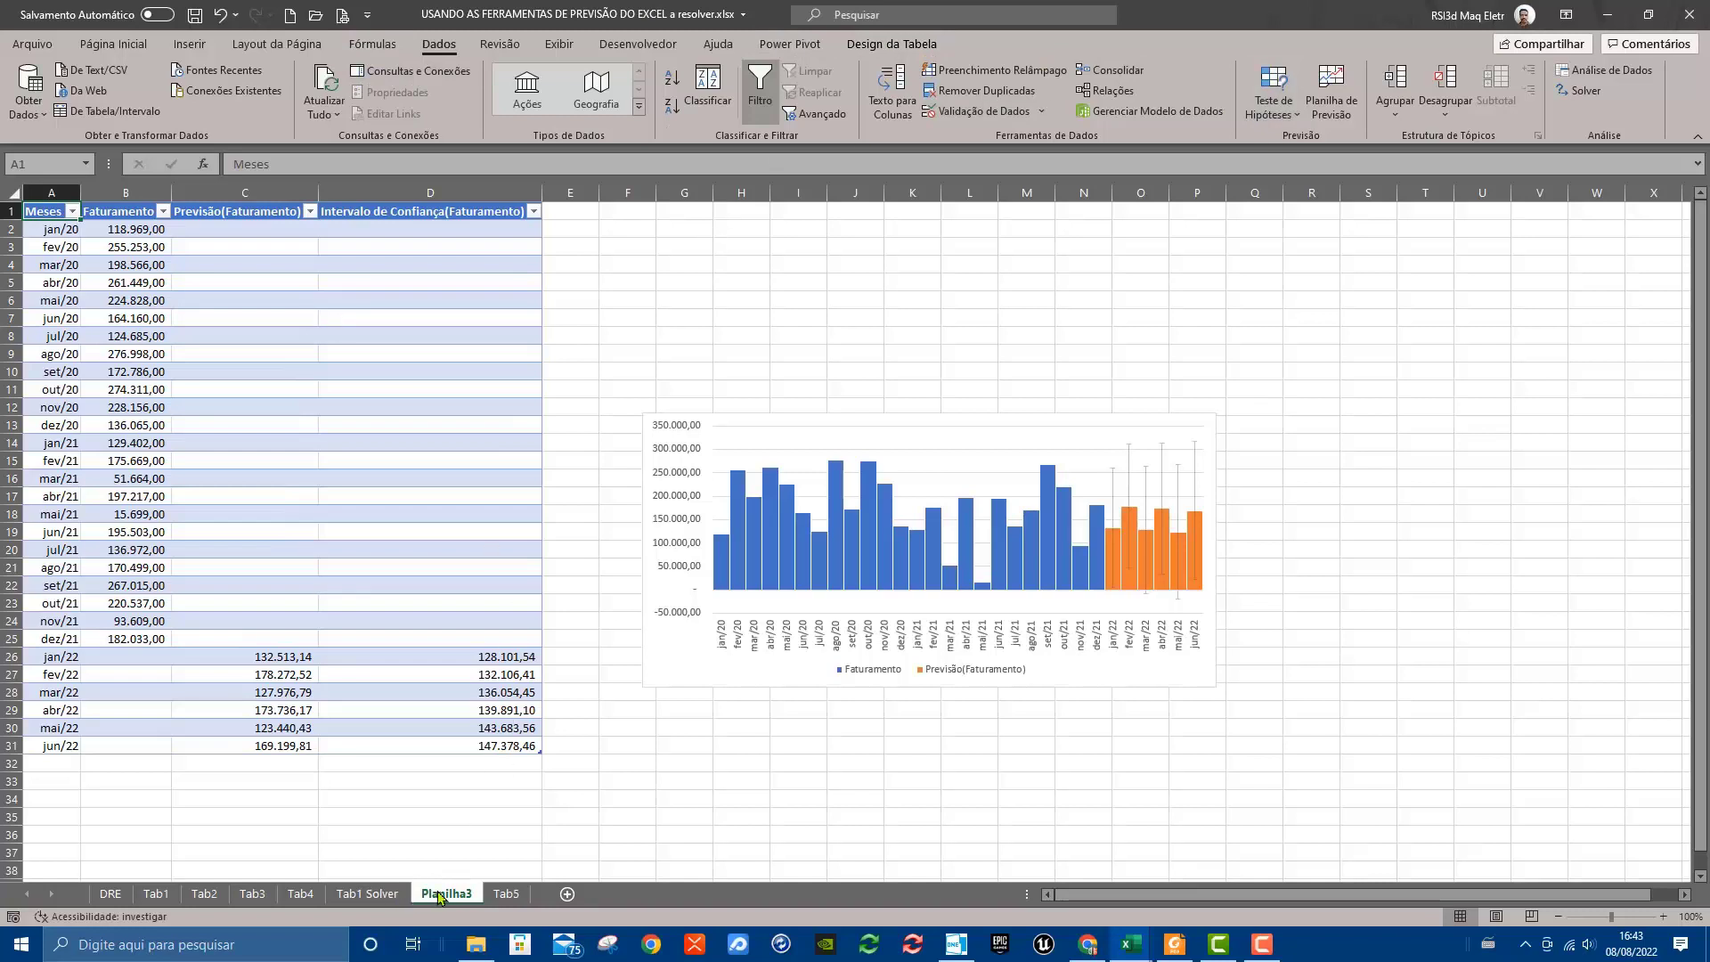
Place the Planilha3 sheet after Tab5 and compare it with the source data on Tab5
drag(534, 894, 539, 900)
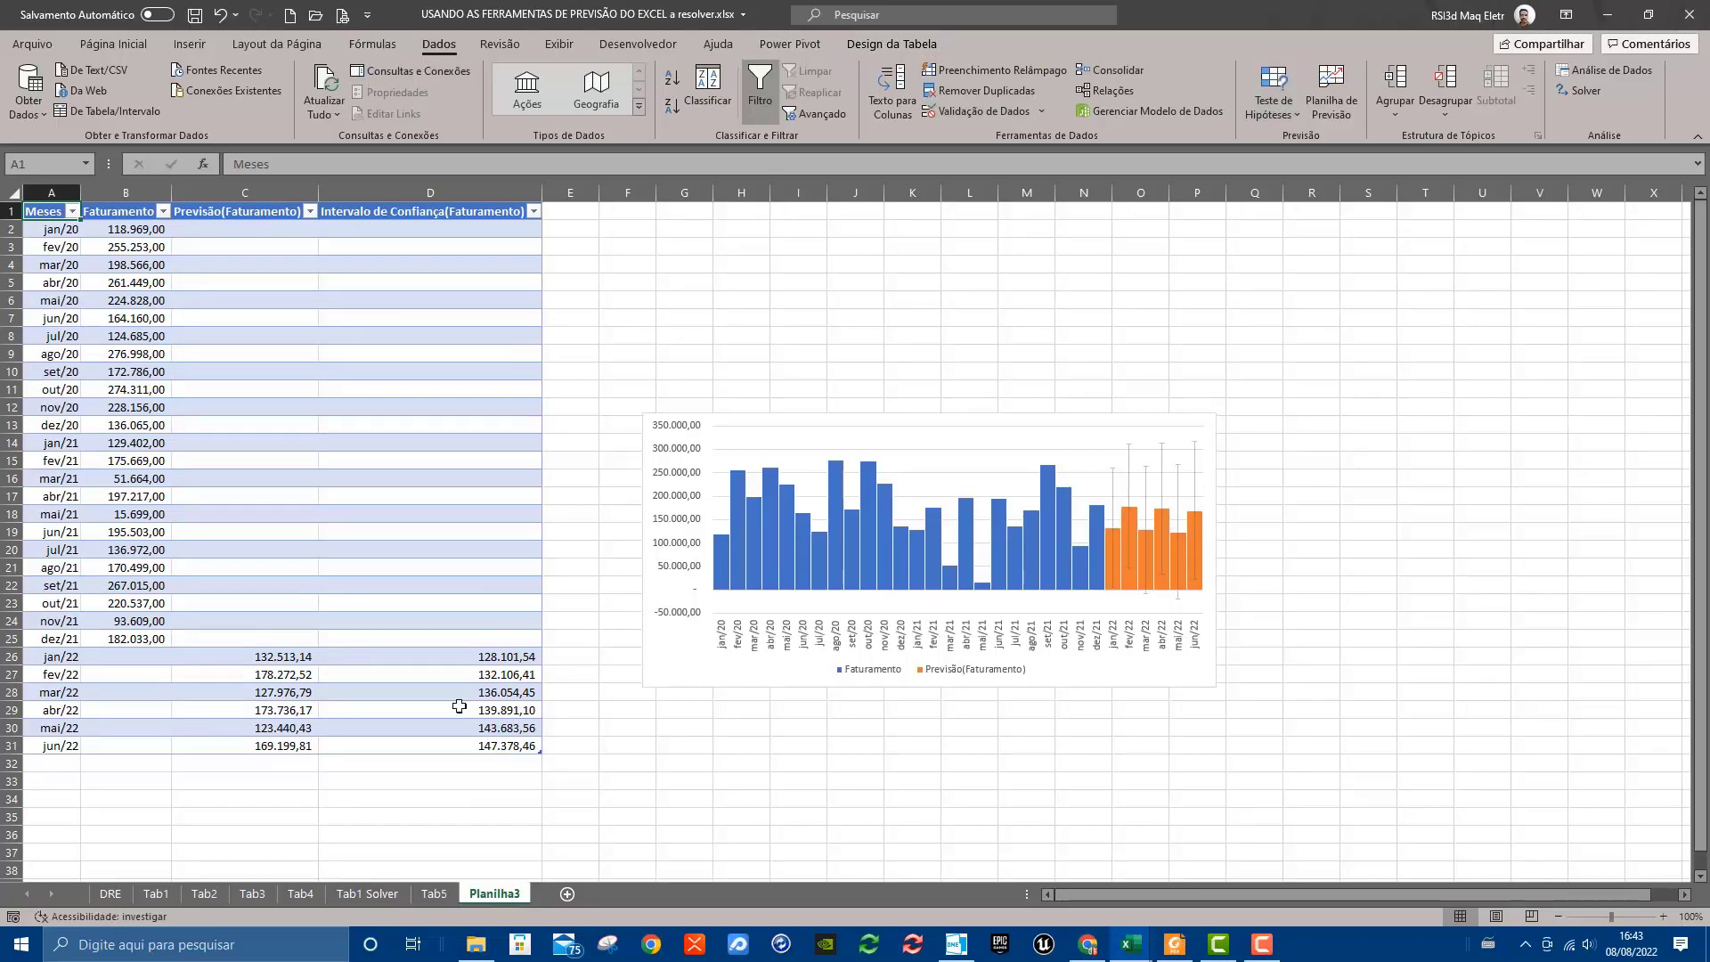
click(436, 894)
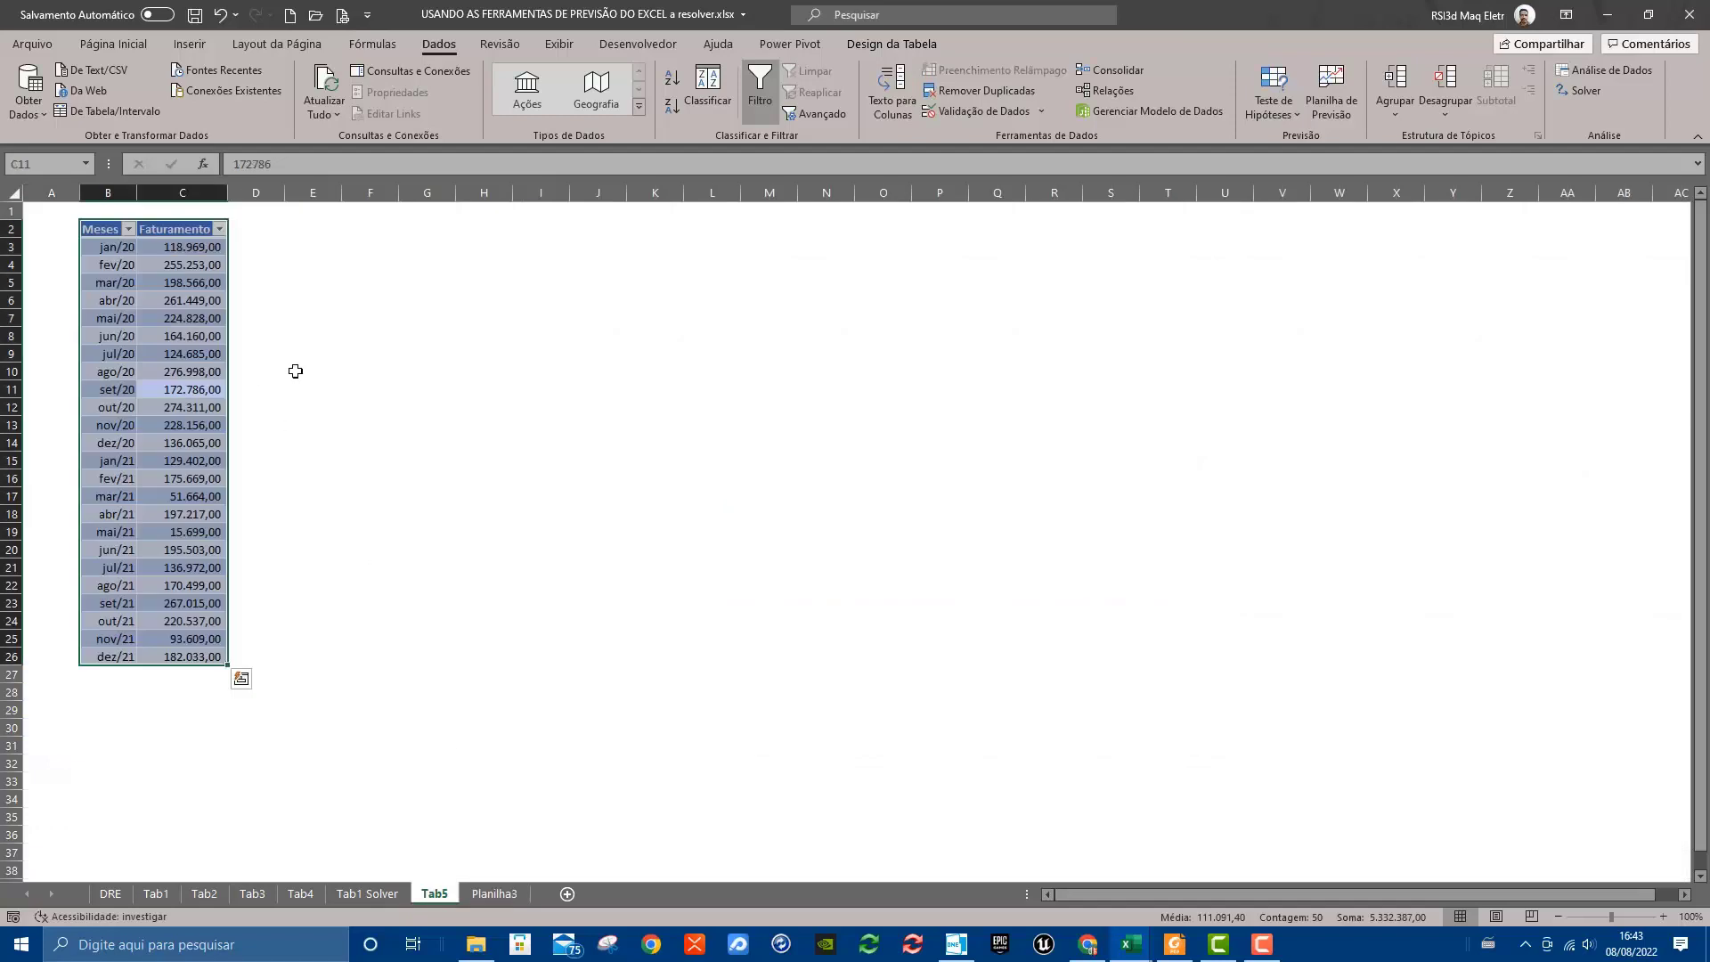
click(296, 370)
click(495, 894)
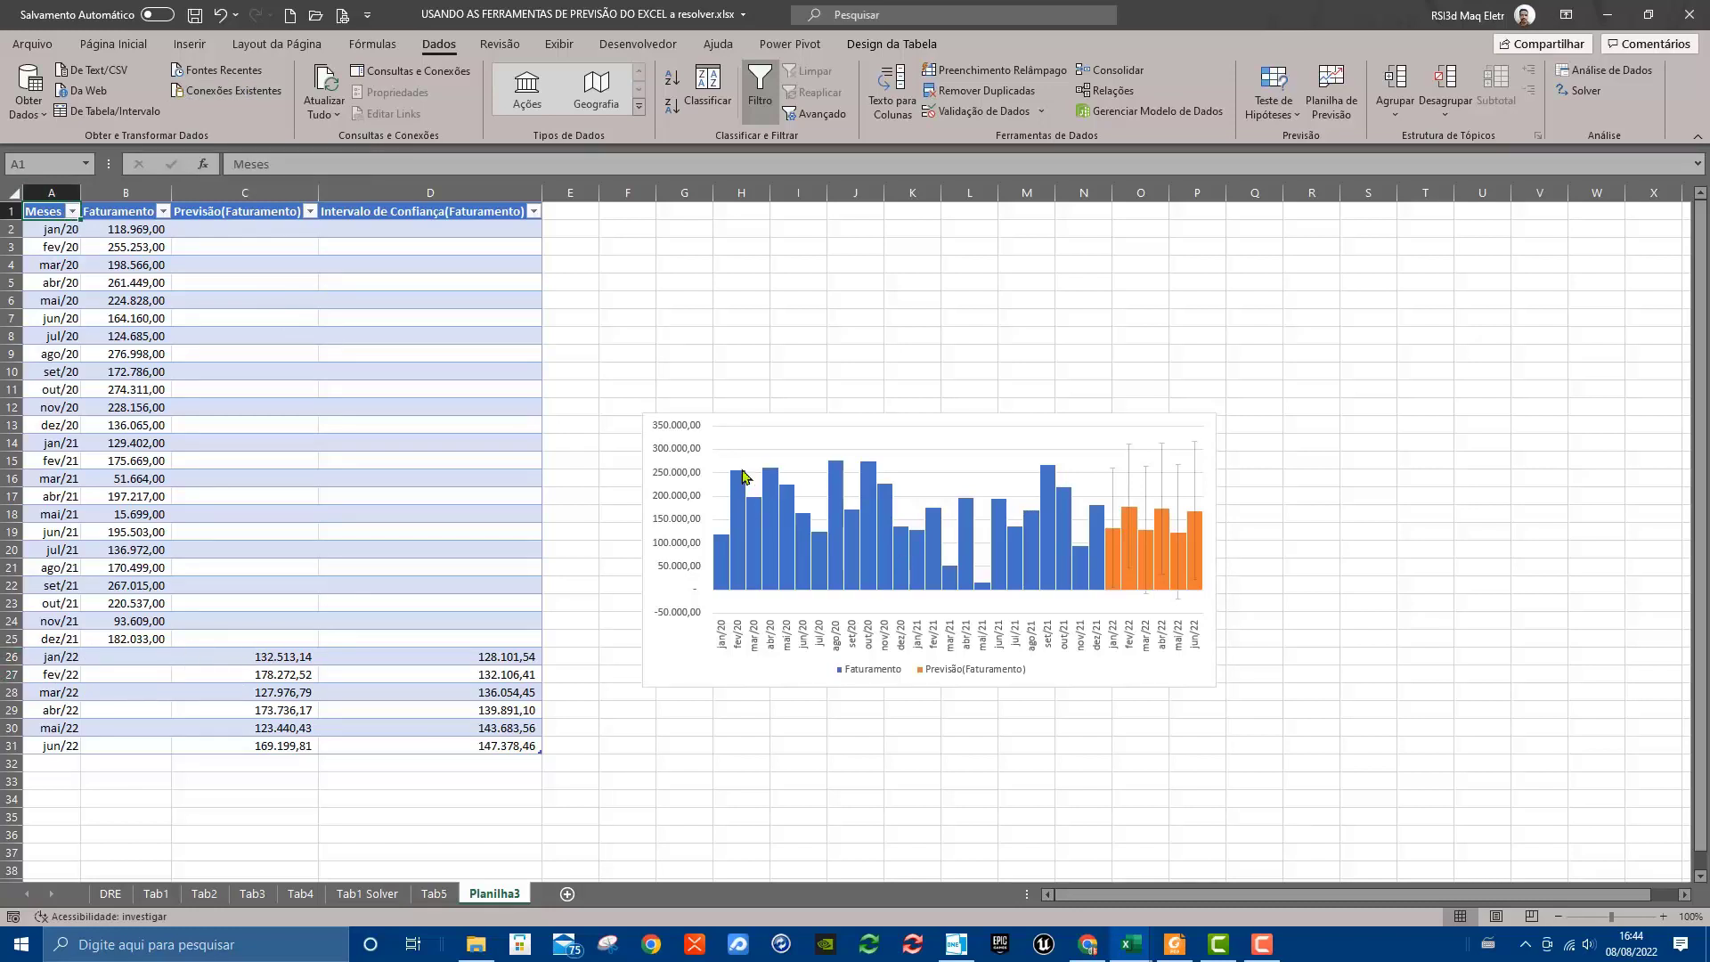
Move the forecast column chart on Planilha3 to a new chart sheet named "Gráfico Previsão" and look it over
click(835, 416)
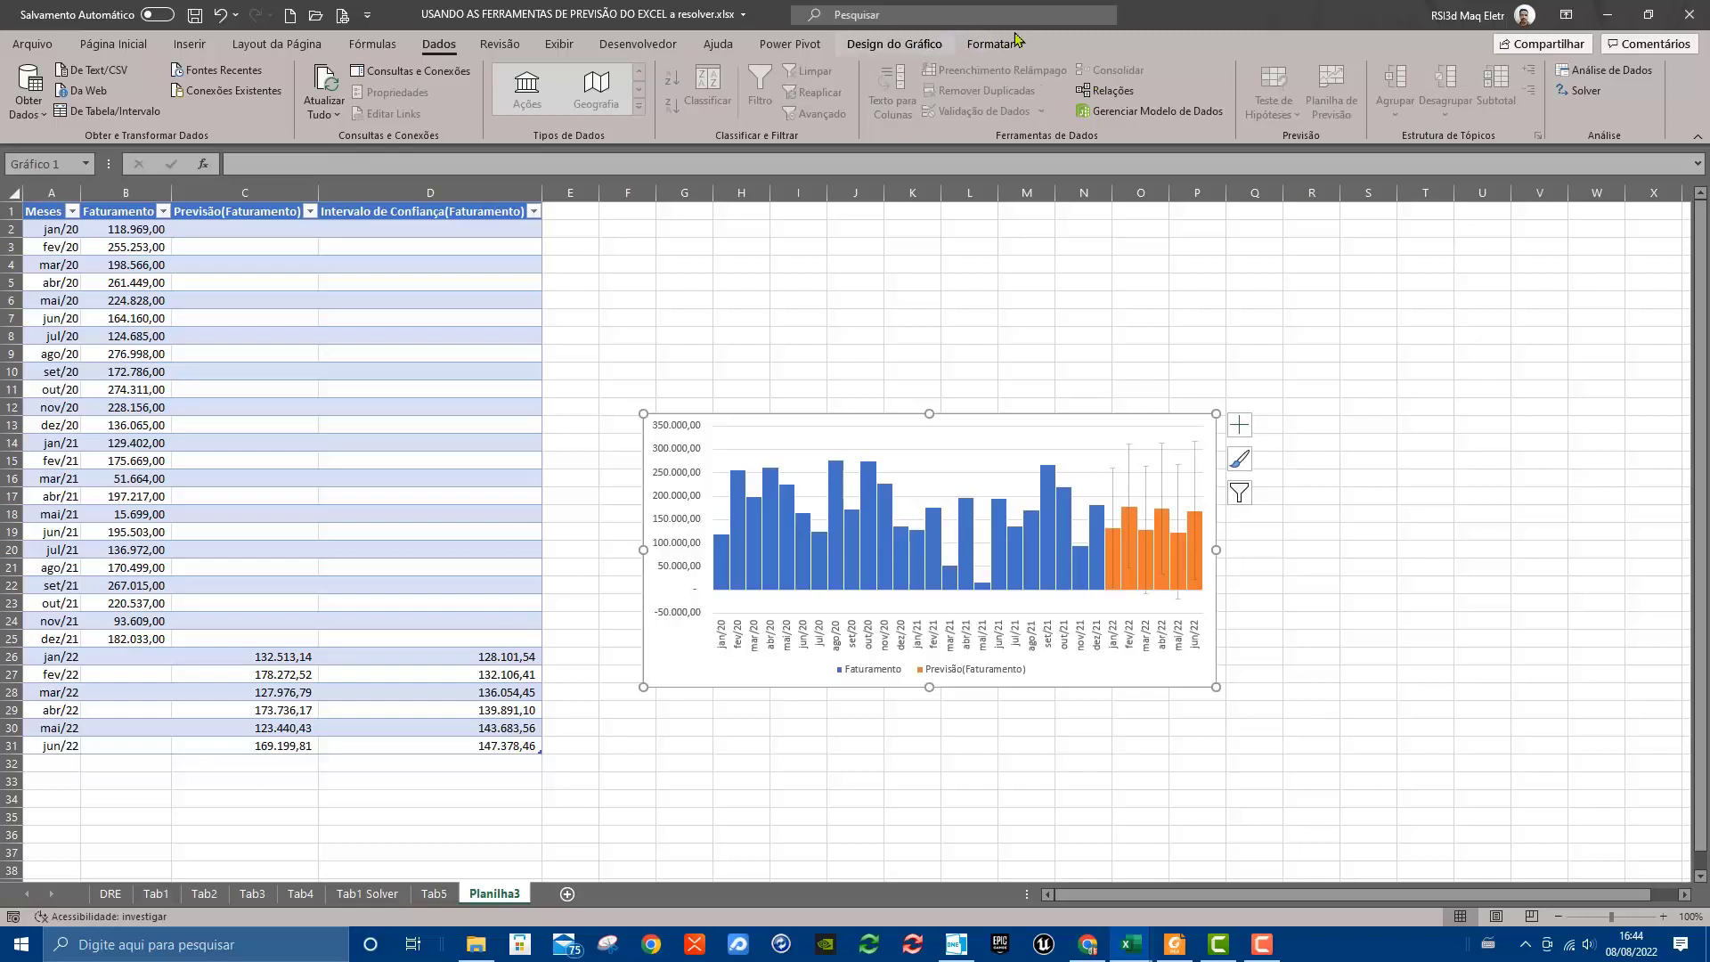
click(938, 44)
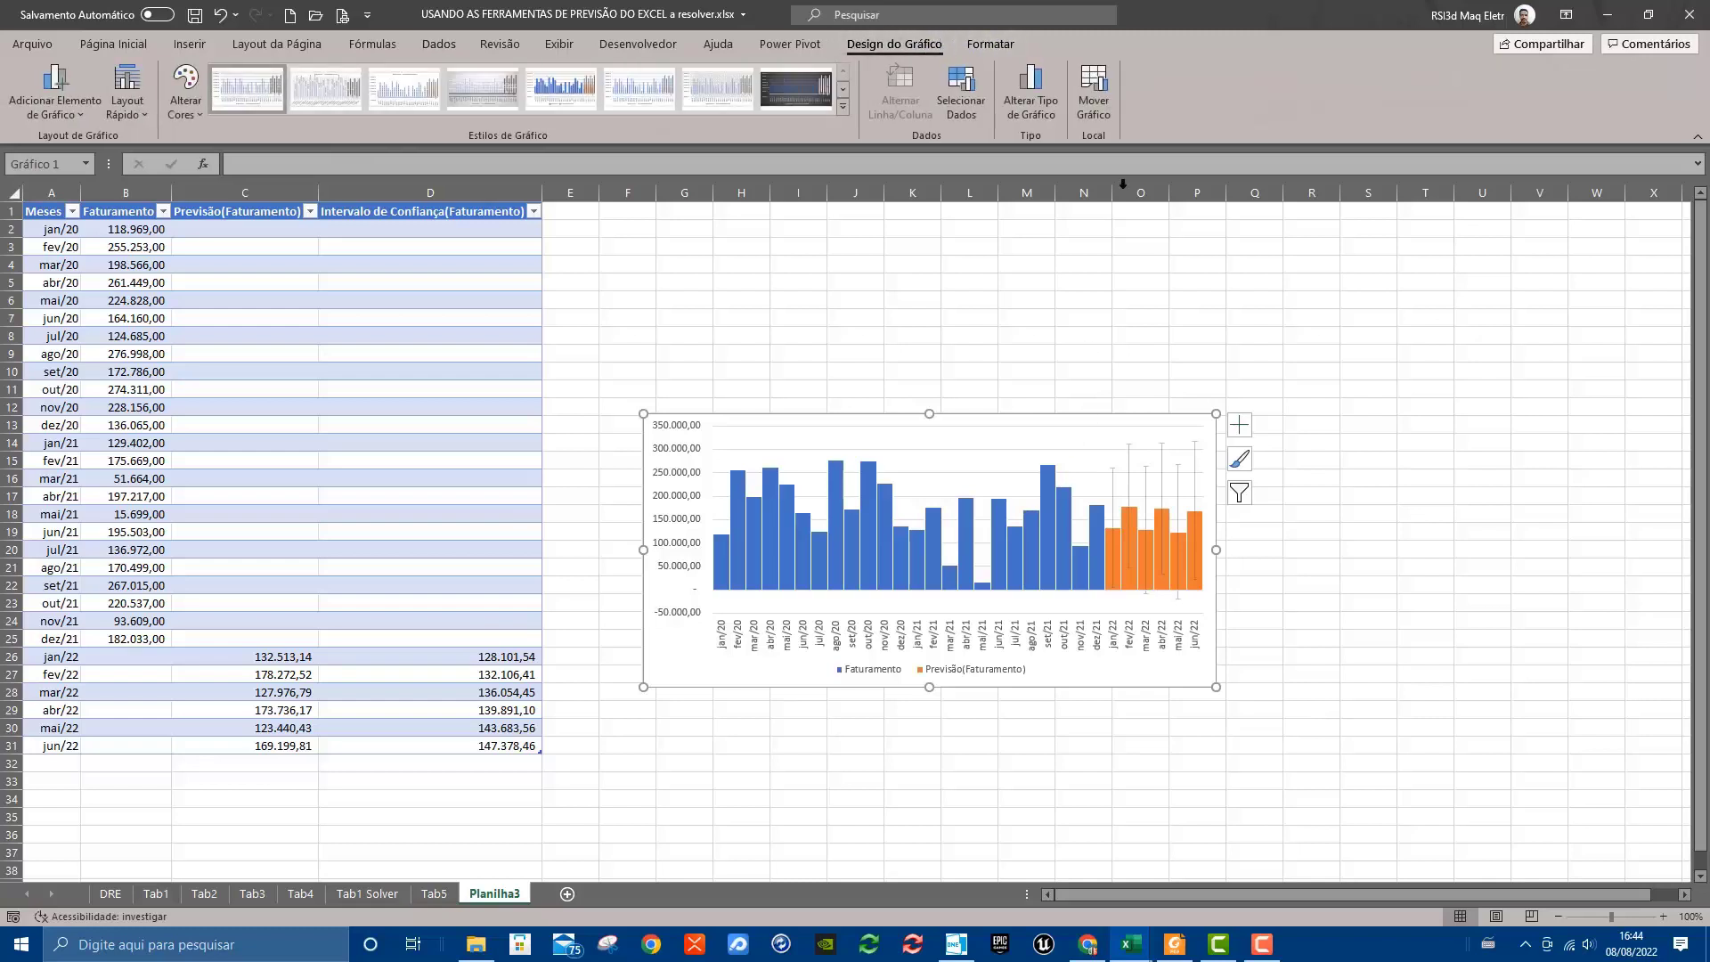
click(1094, 89)
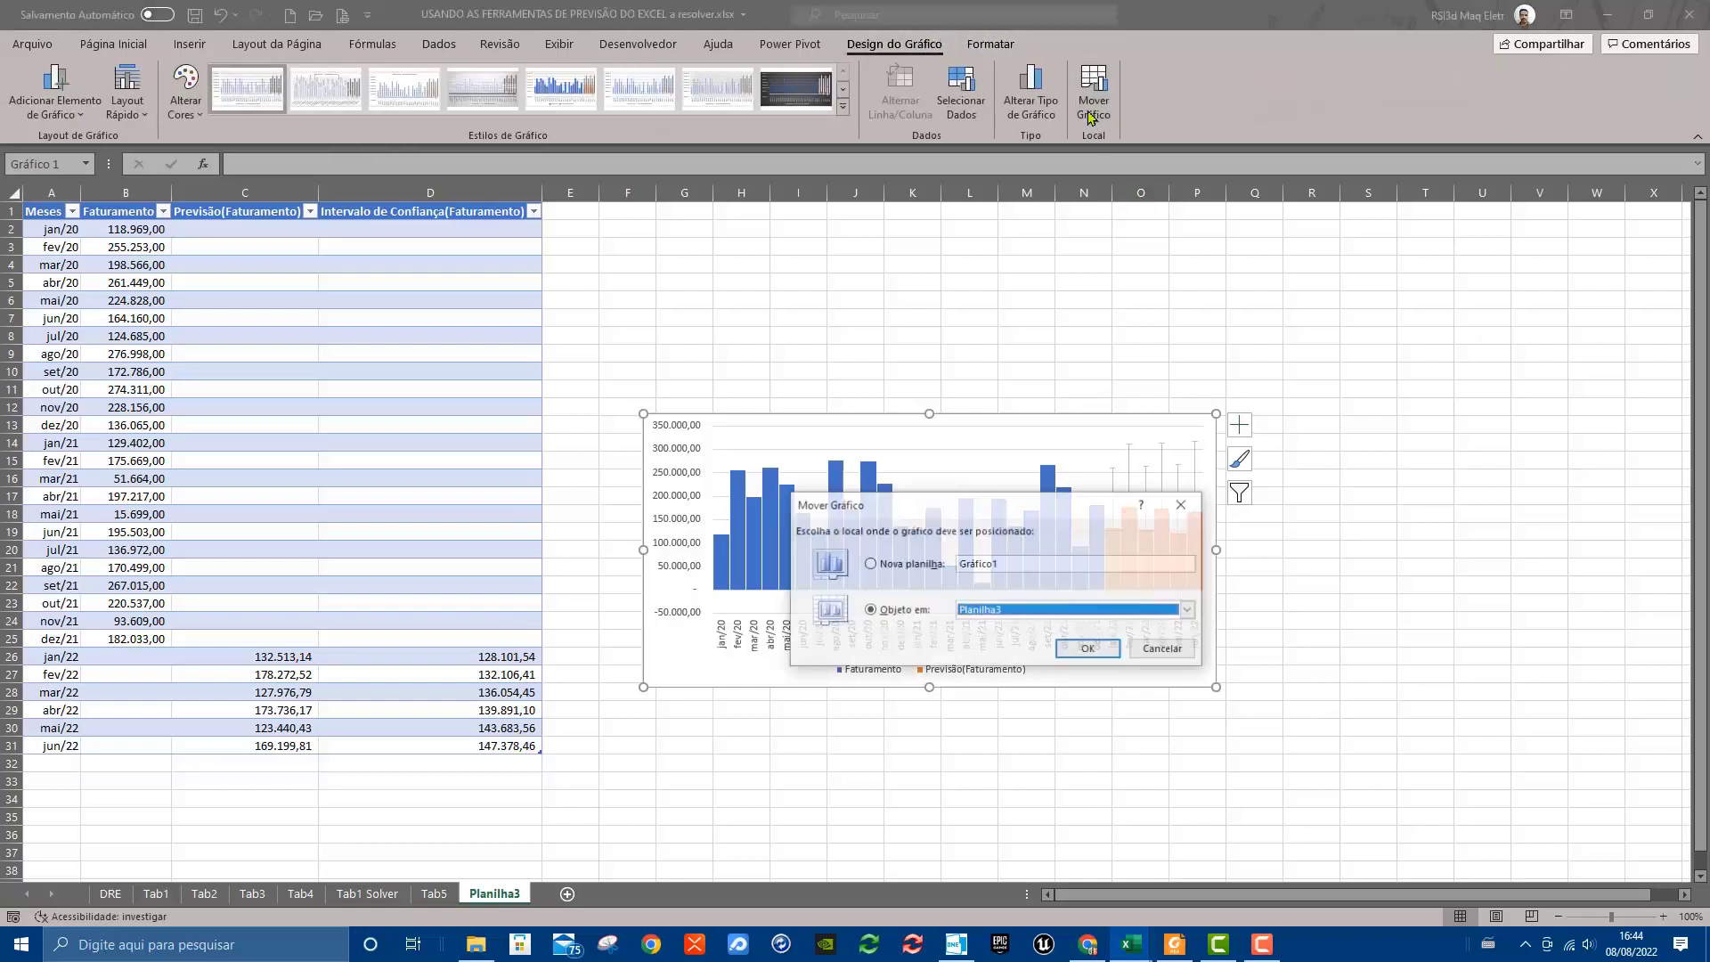
click(1019, 562)
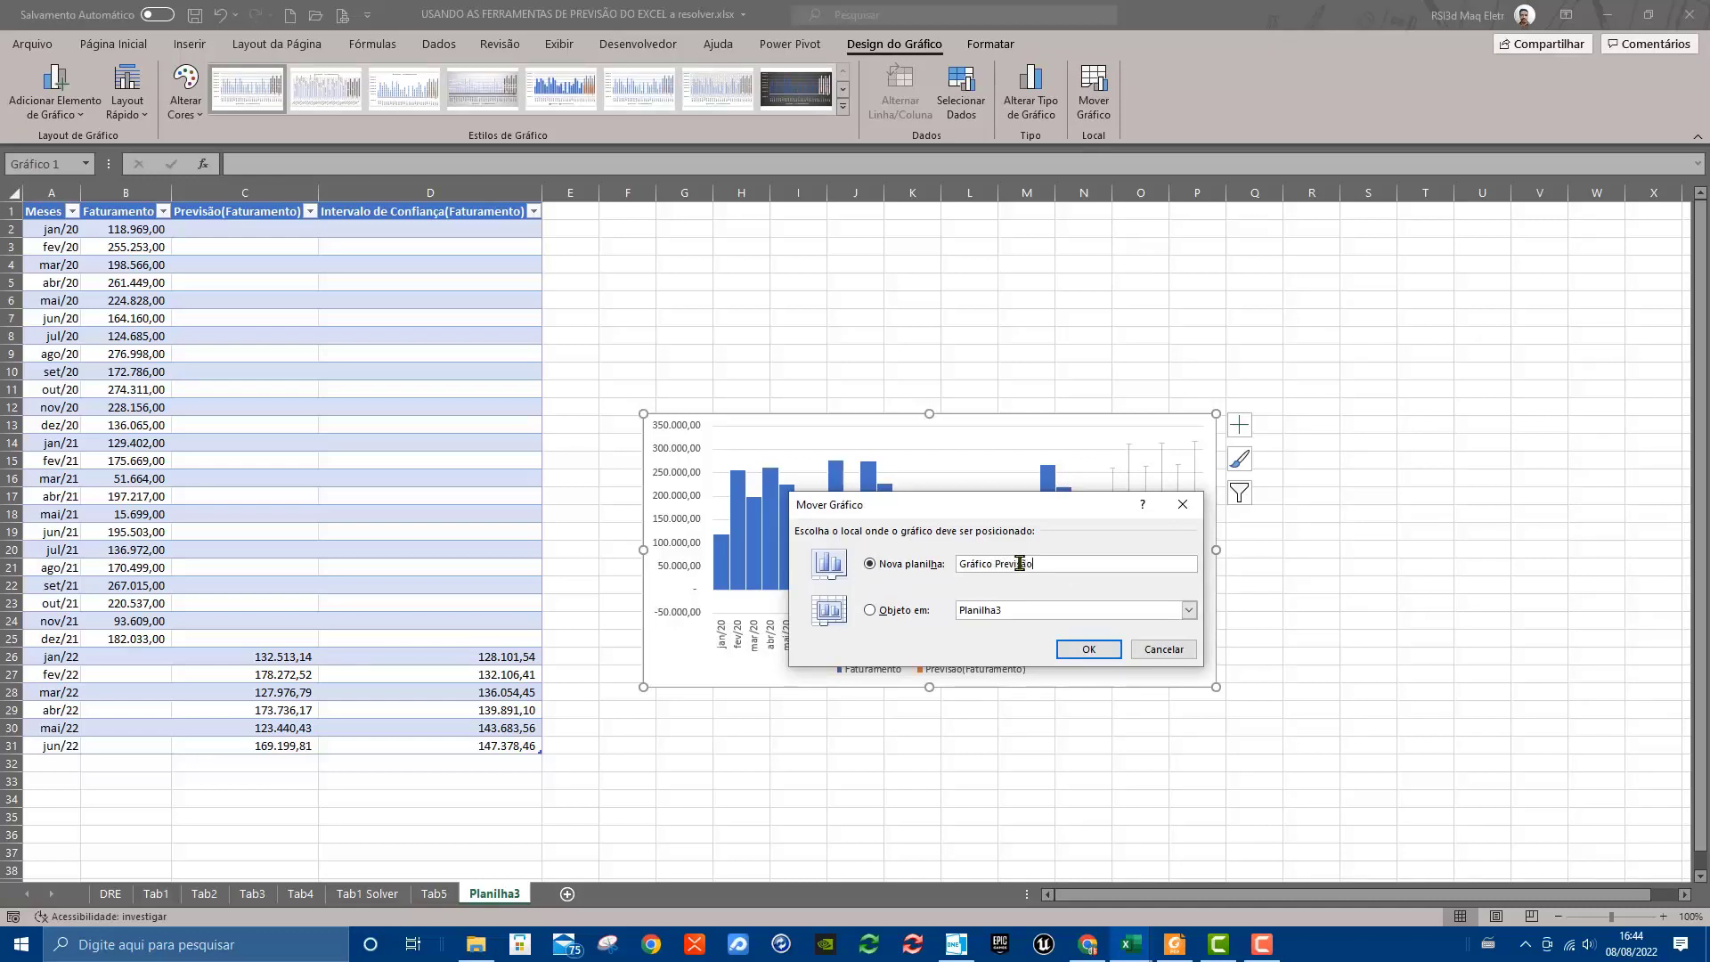
key(Return)
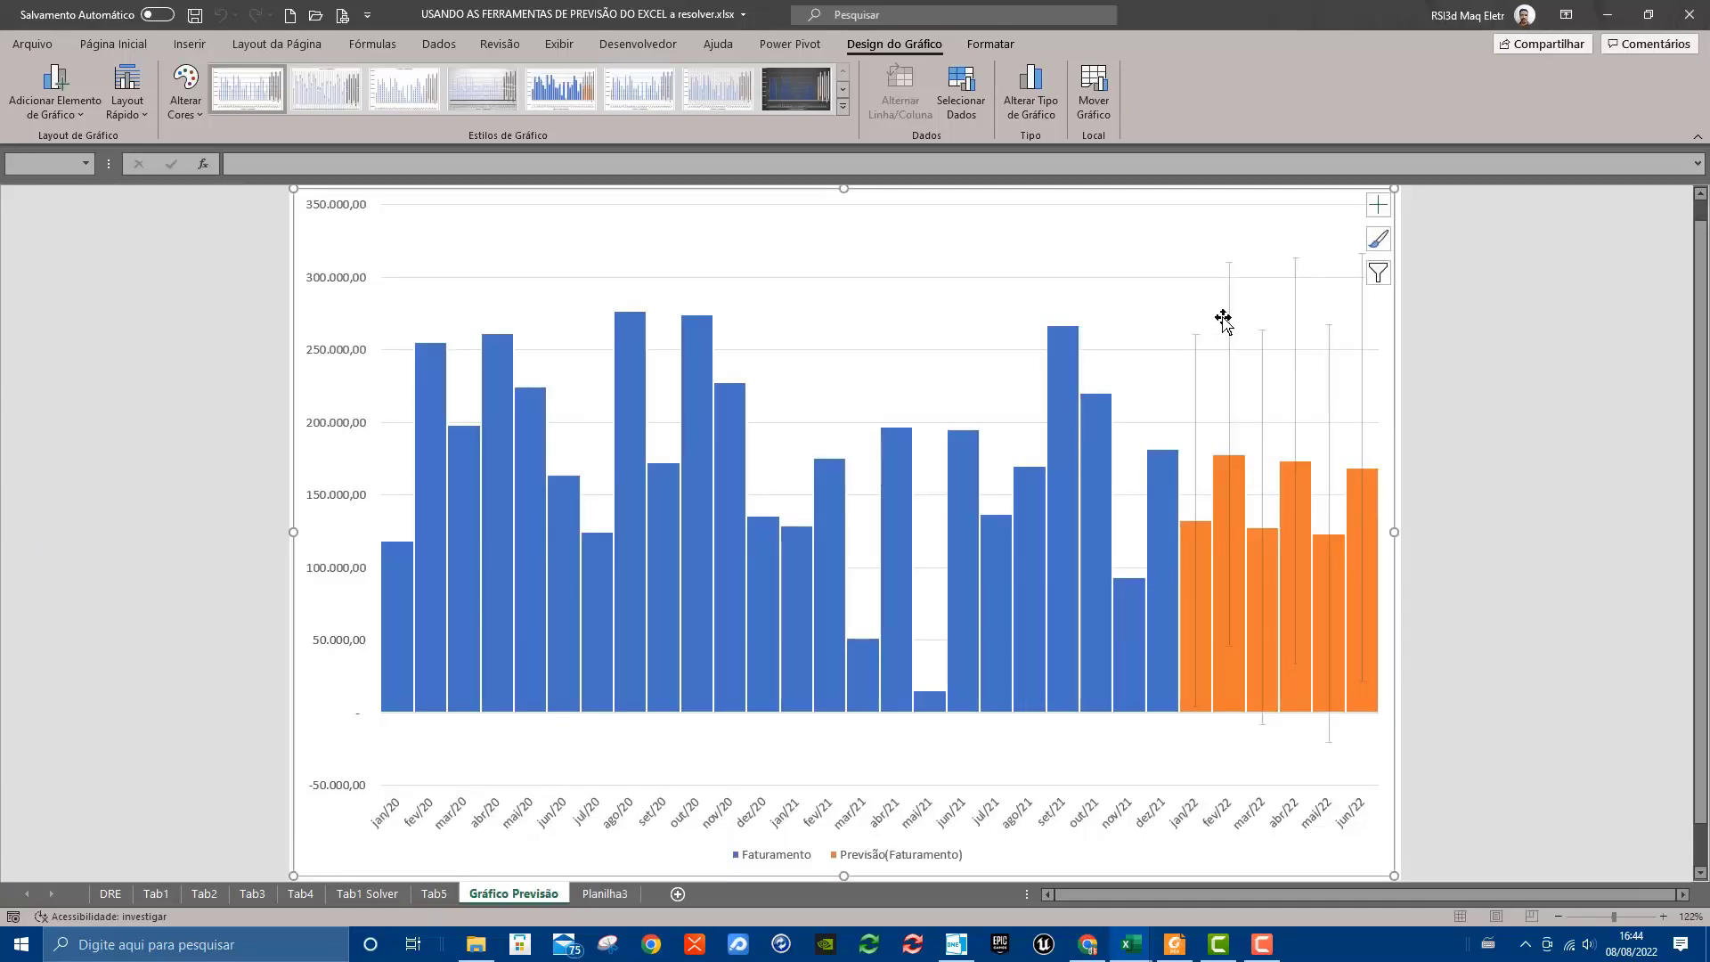
scroll(1030, 599, down, 1)
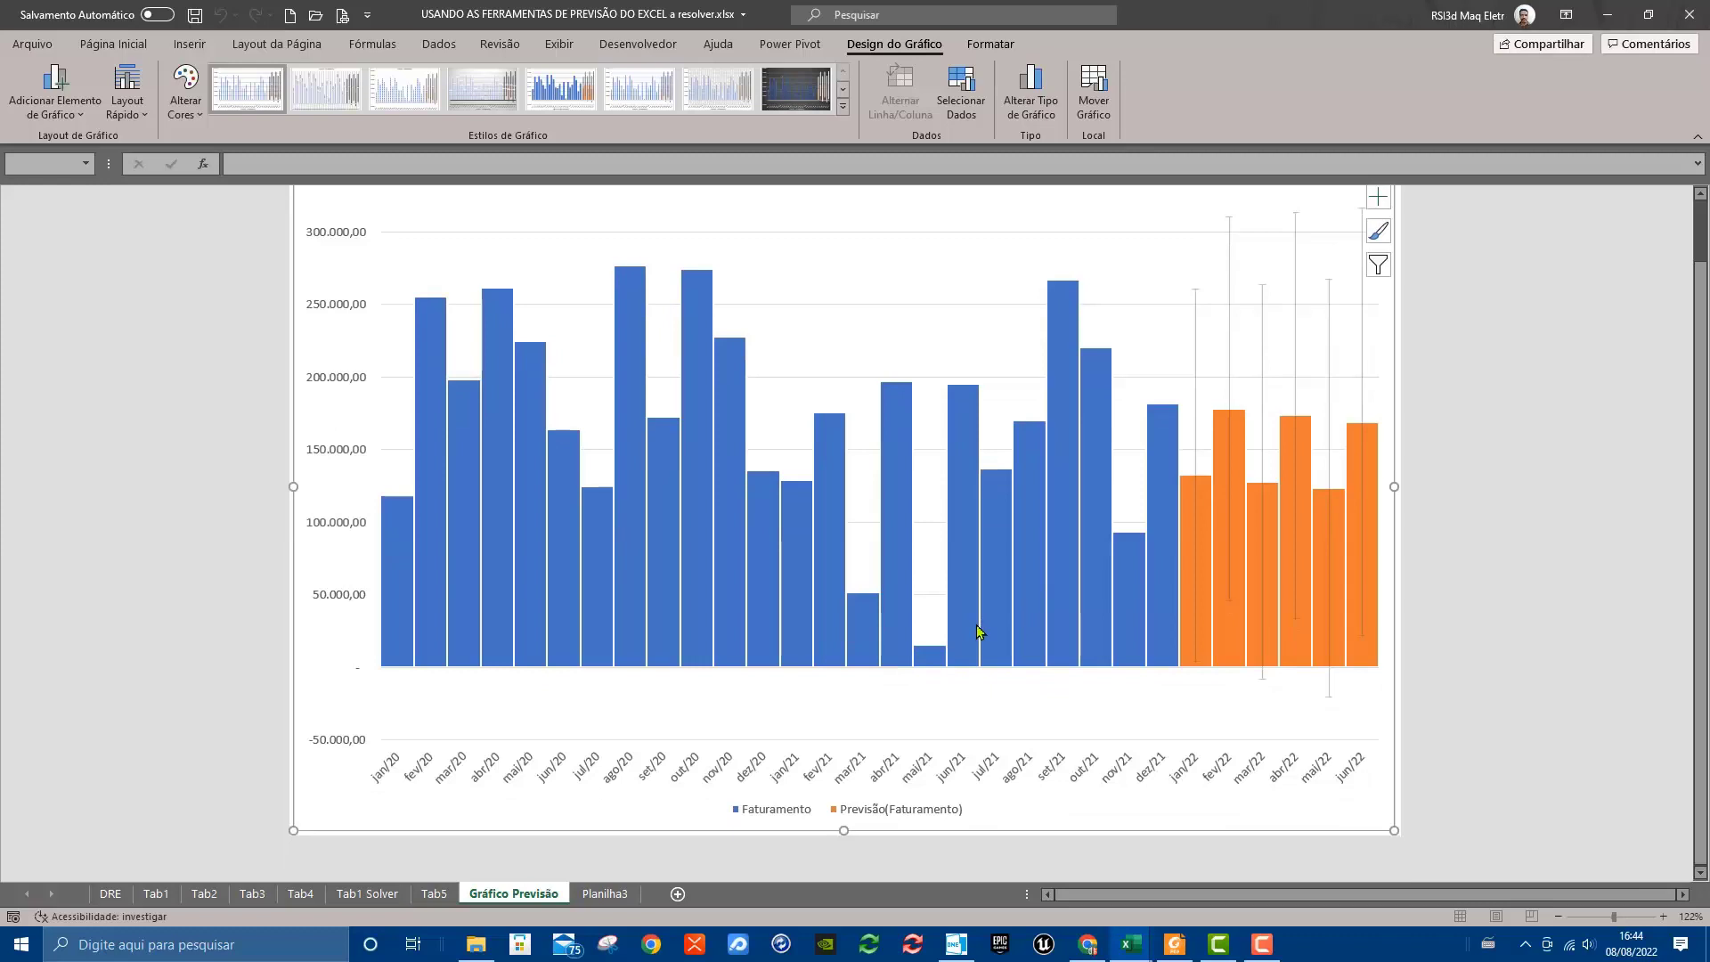
scroll(976, 631, up, 1)
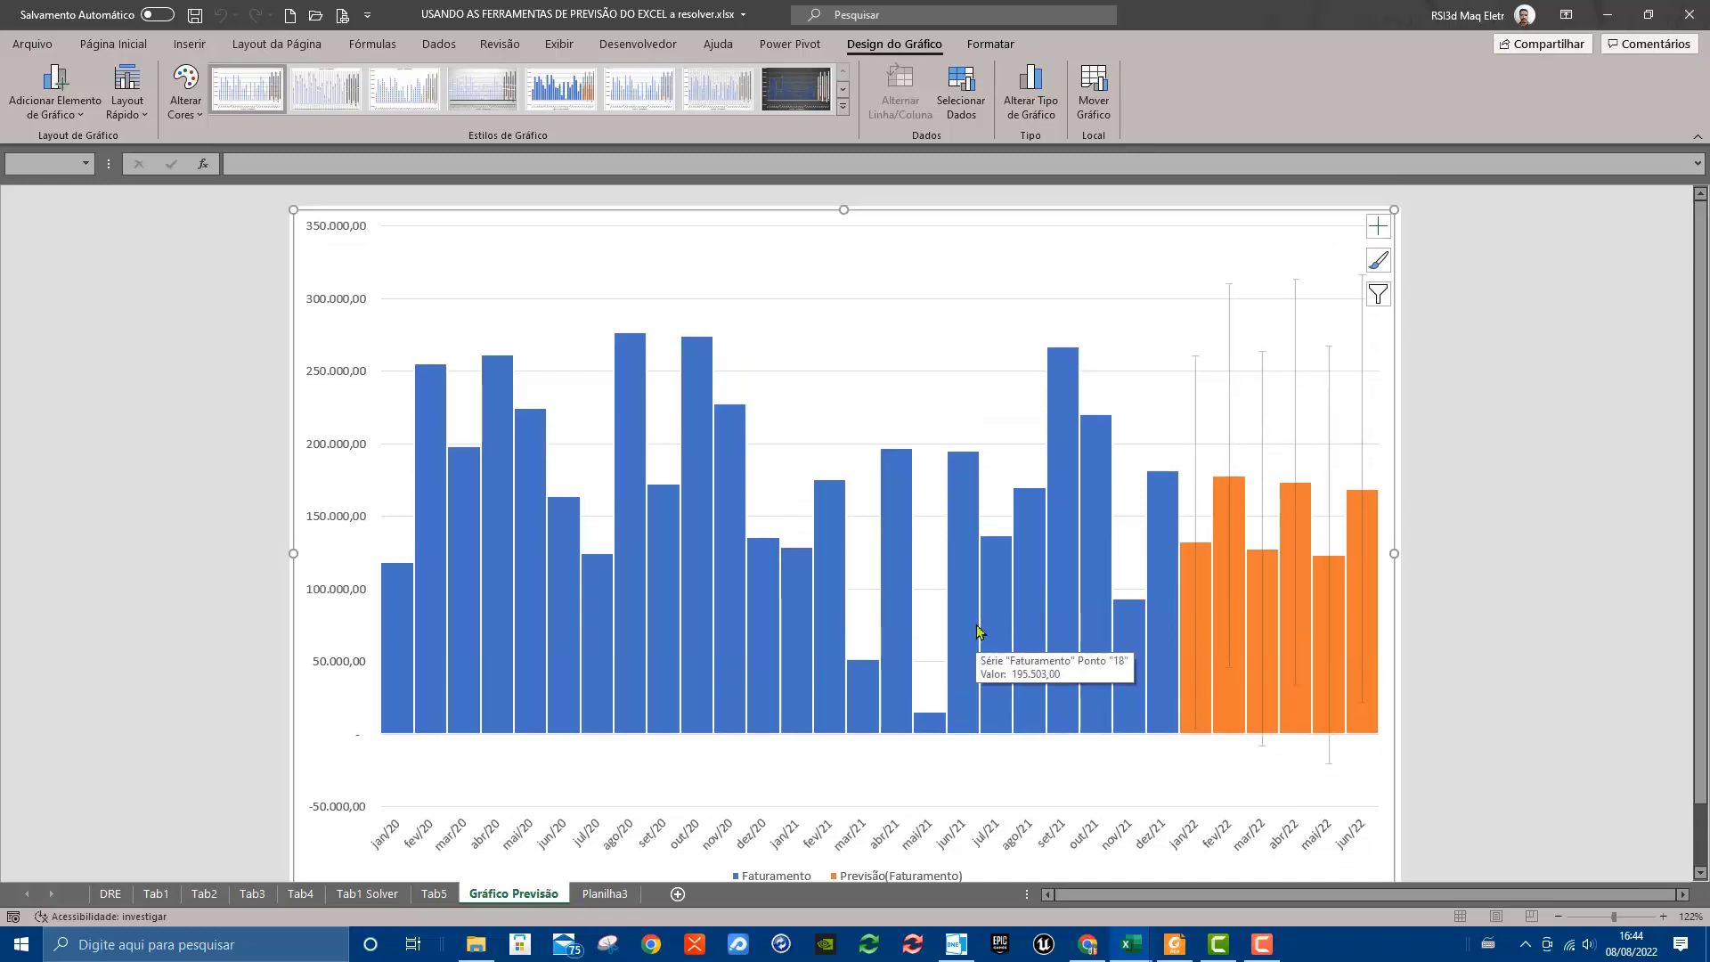
Try the dark-background and outlined-column styles on the forecast chart, and apply the gallery's last style with shaded blue and orange columns on white
click(788, 104)
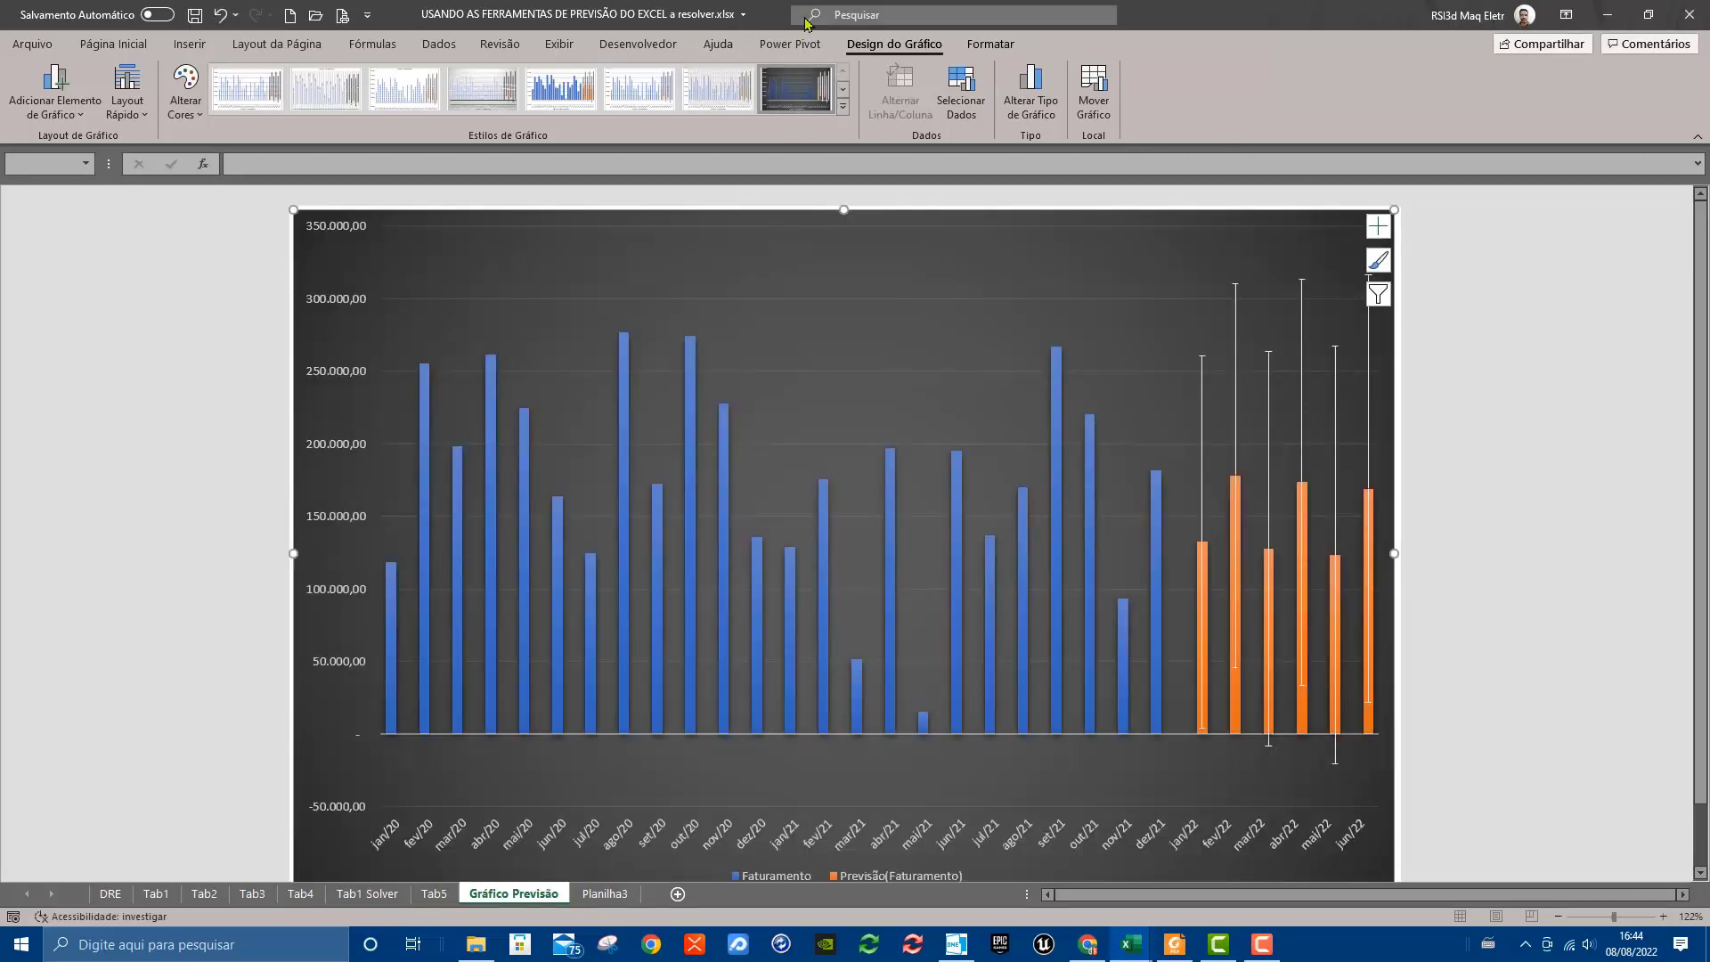
click(561, 89)
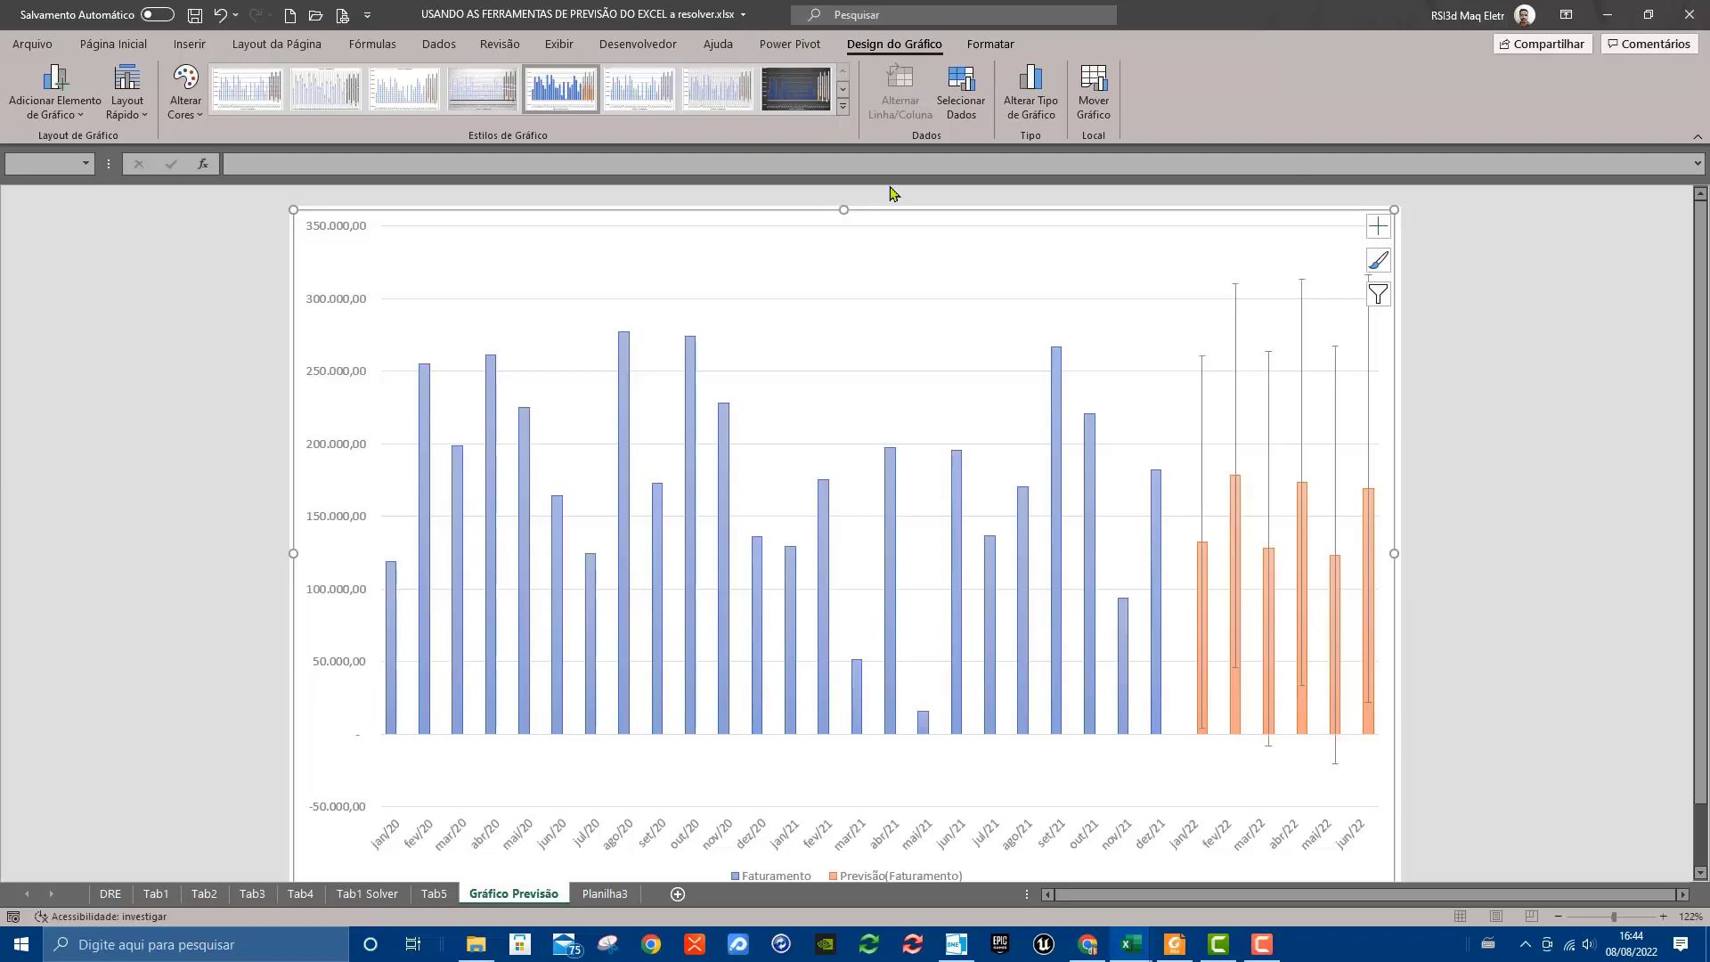
click(843, 108)
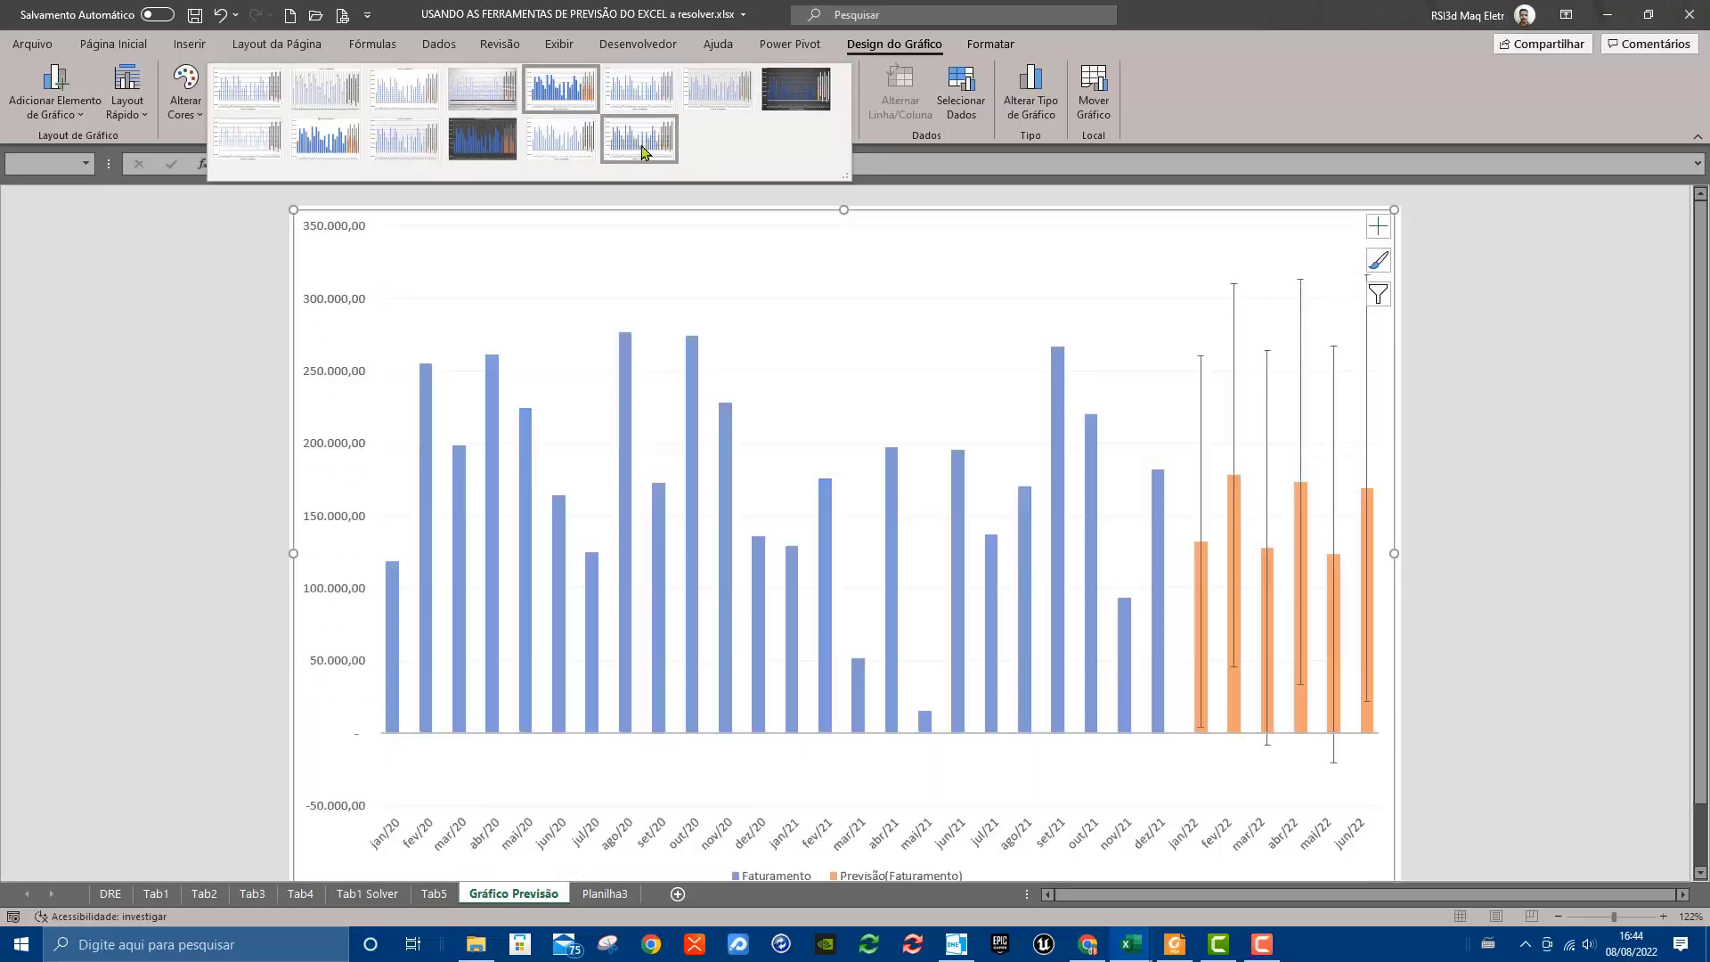
click(641, 149)
click(1507, 349)
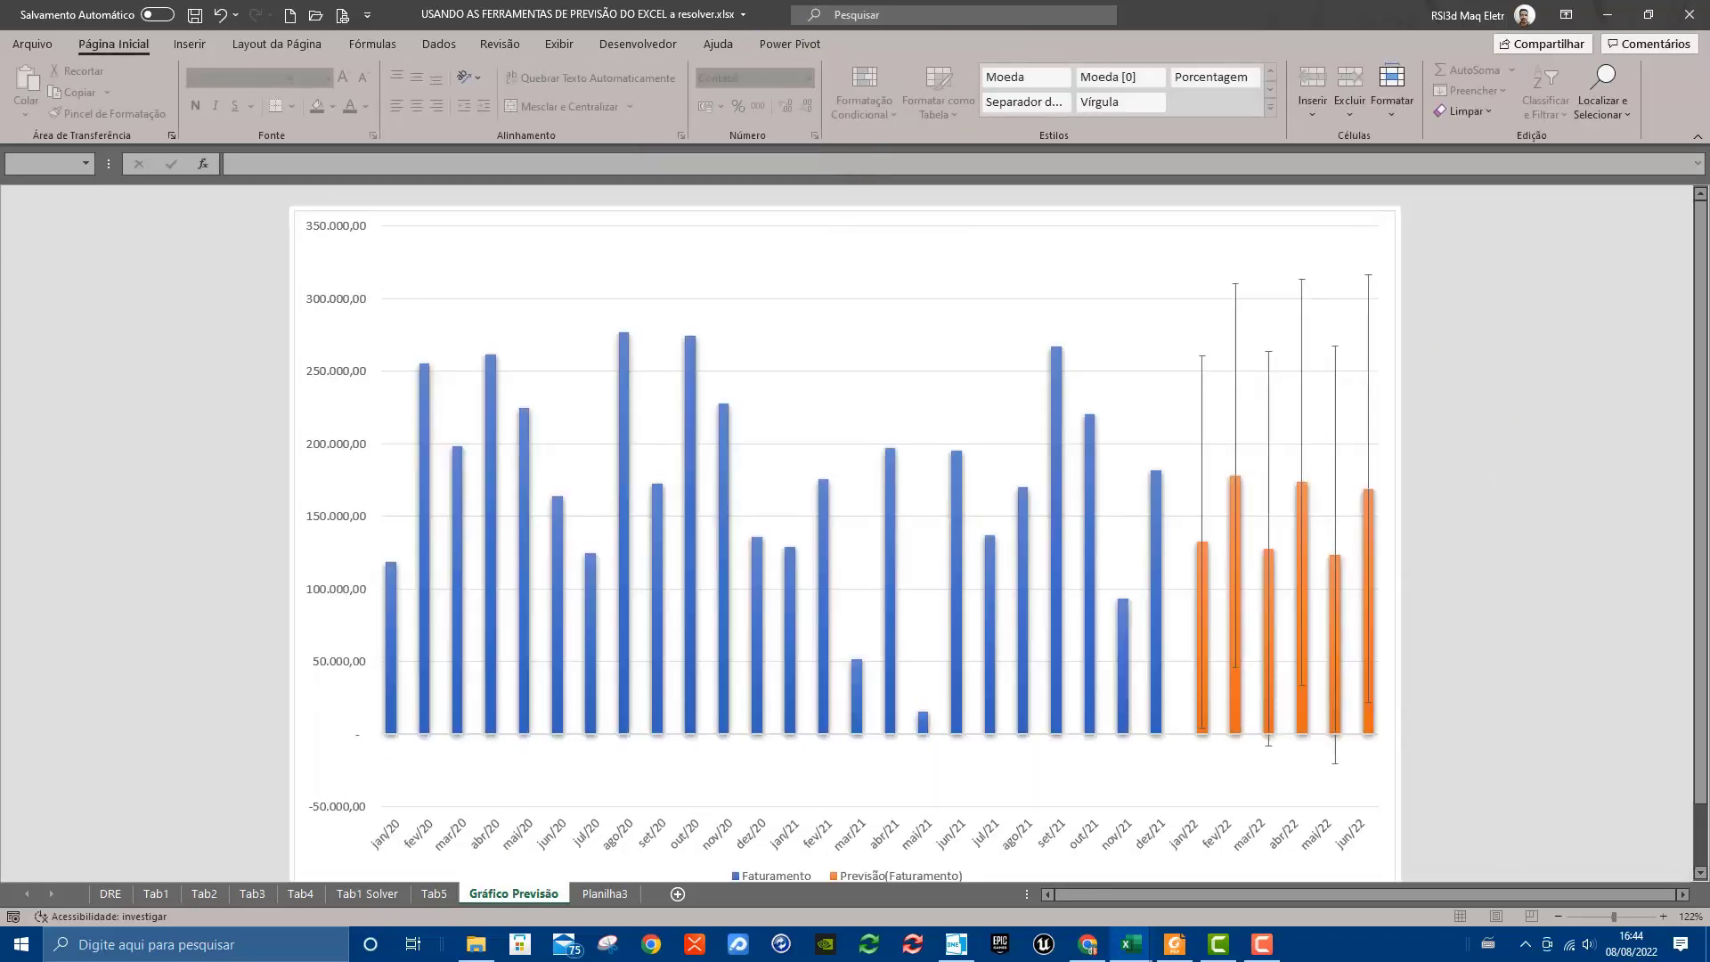
scroll(1037, 608, down, 1)
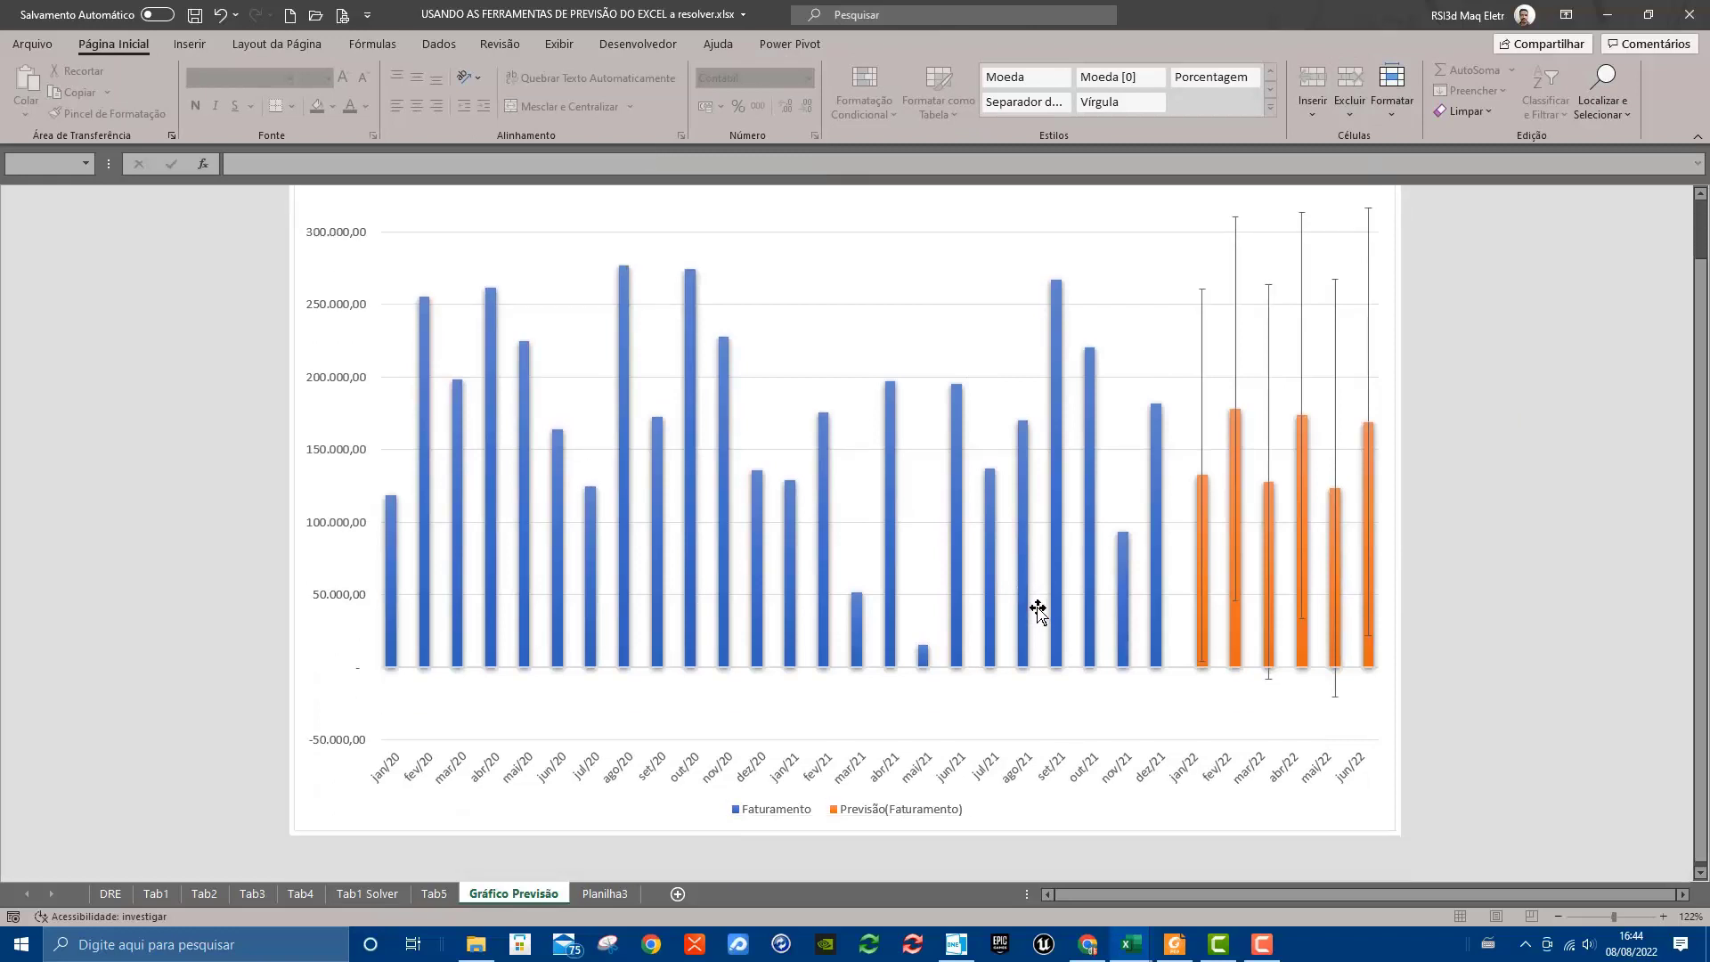
scroll(1030, 718, up, 1)
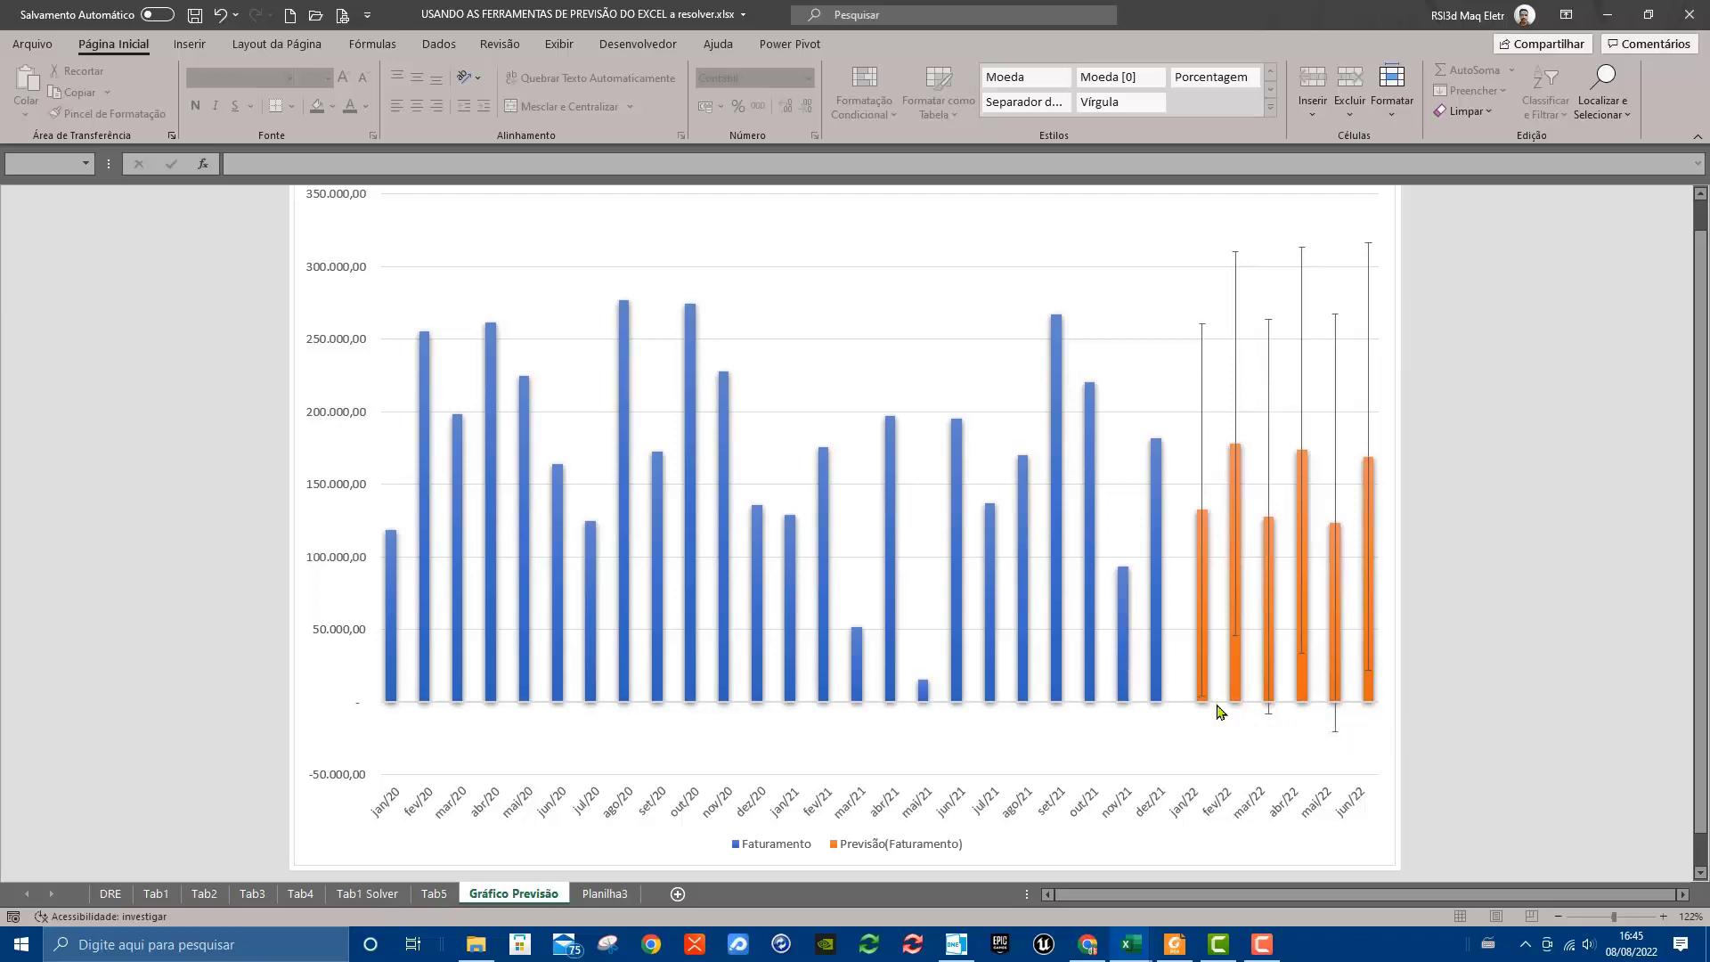
Compare the forecast table on Planilha3, the chart on Gráfico Previsão and the source revenue data on Tab5
click(630, 896)
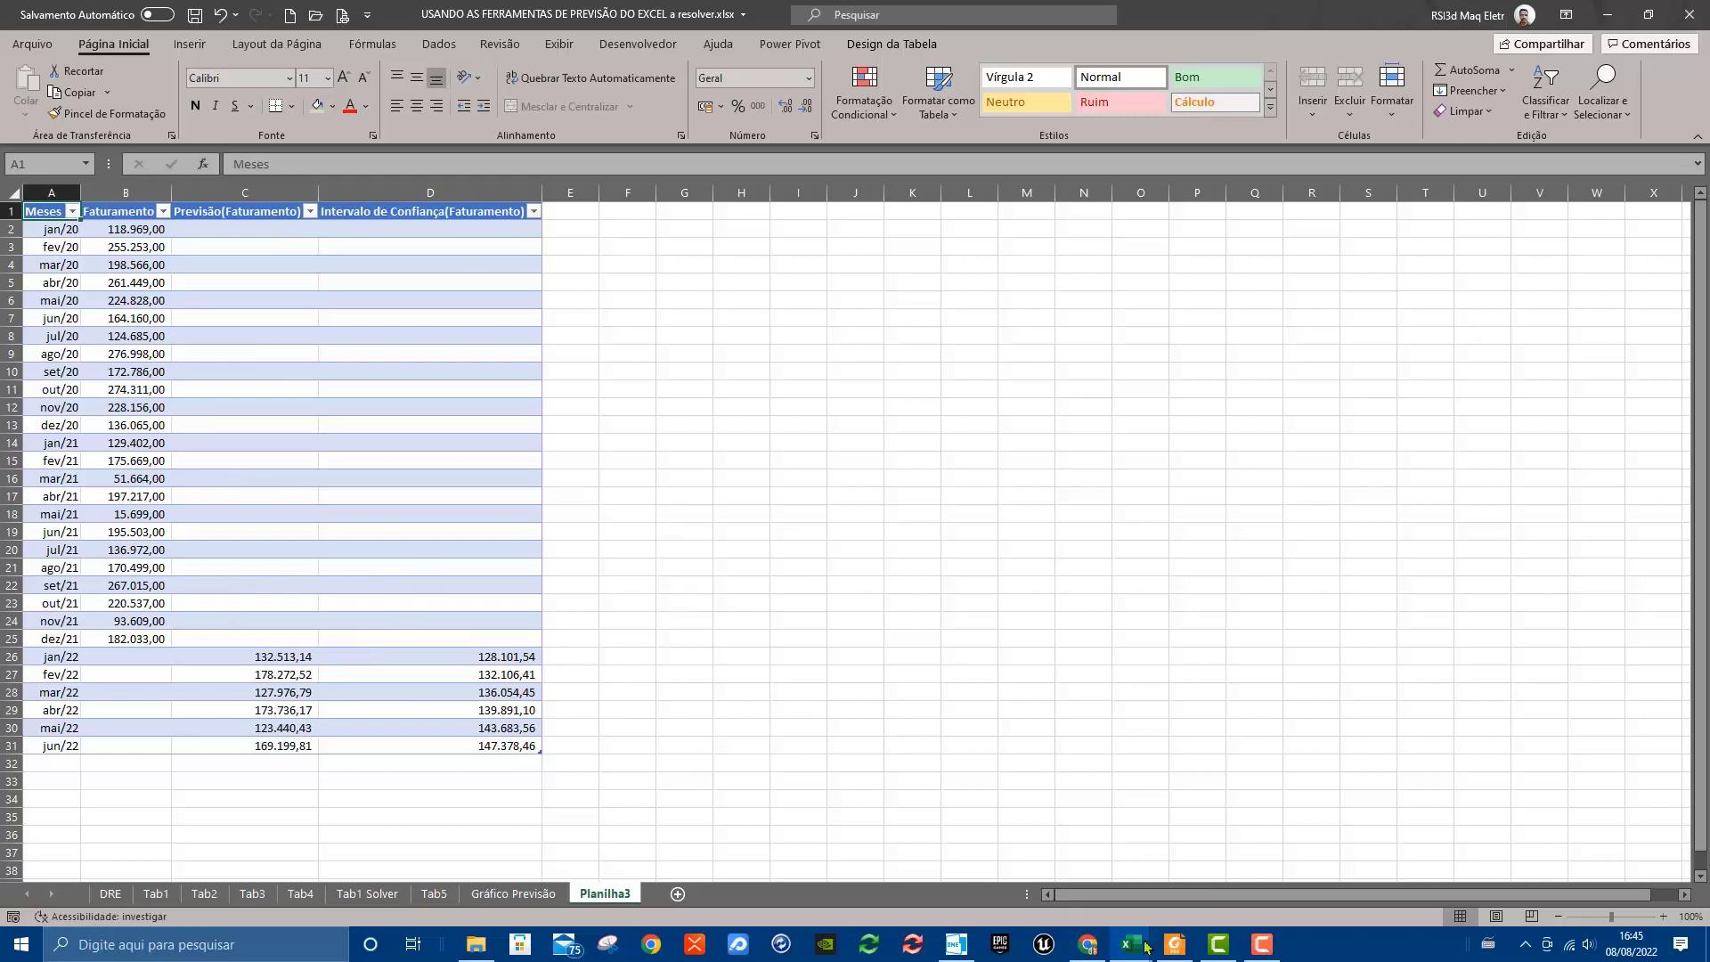
click(521, 894)
click(432, 893)
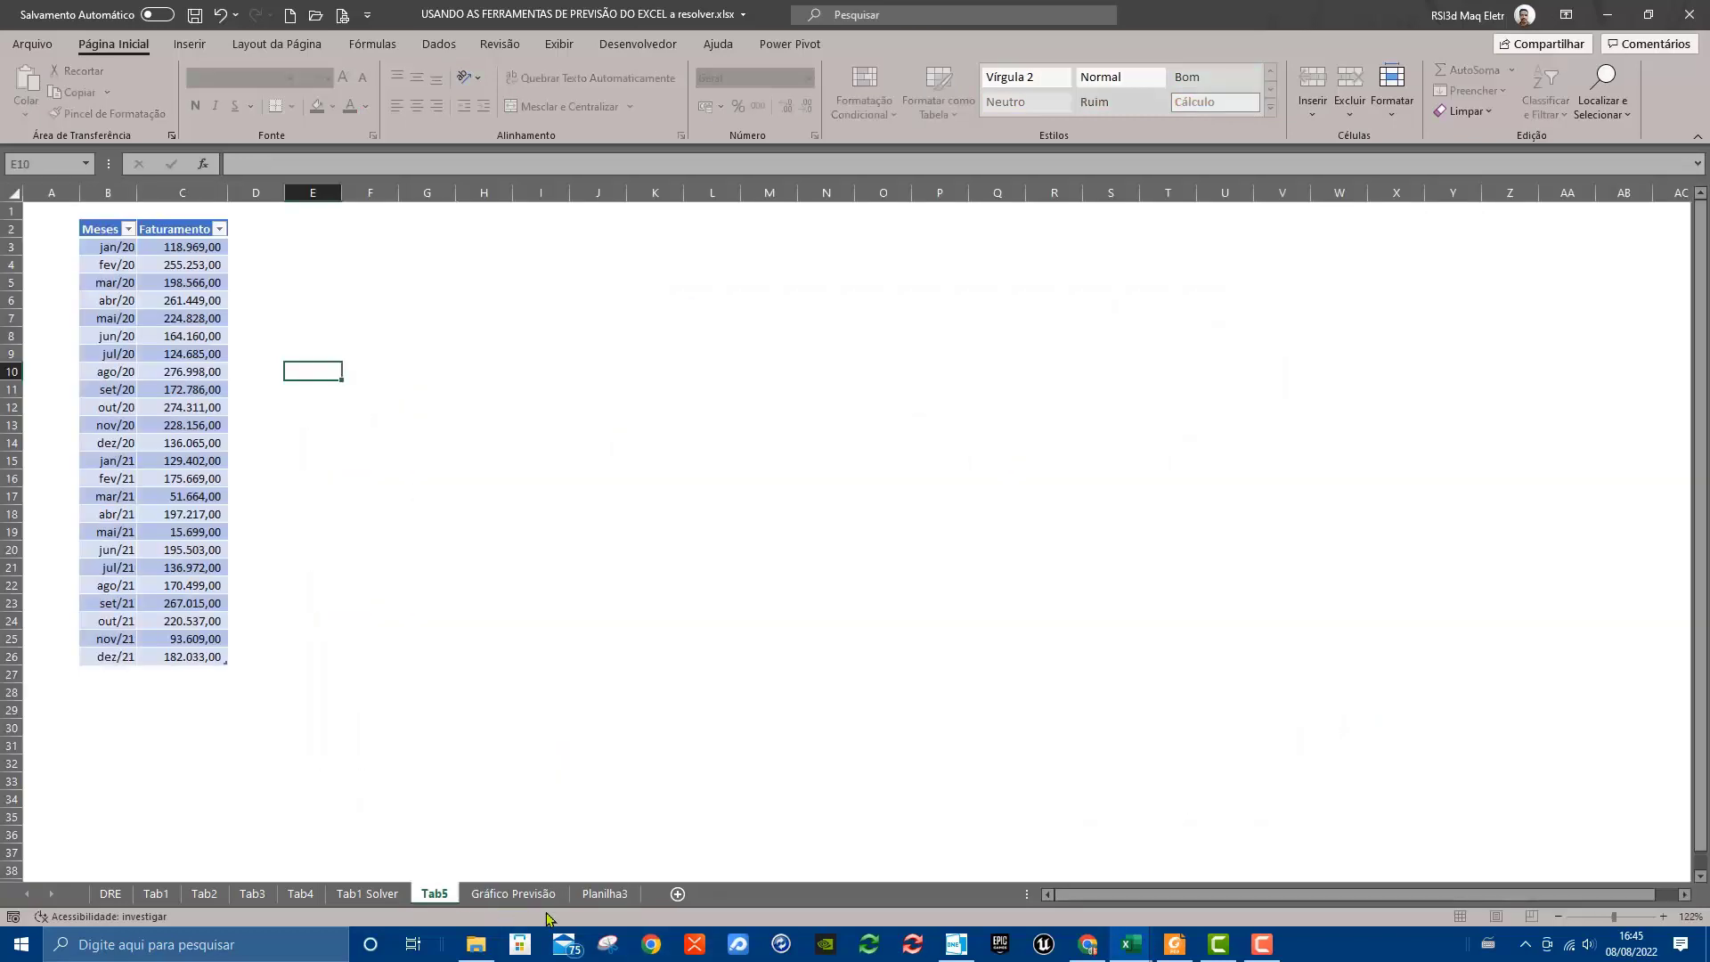
click(516, 893)
click(605, 893)
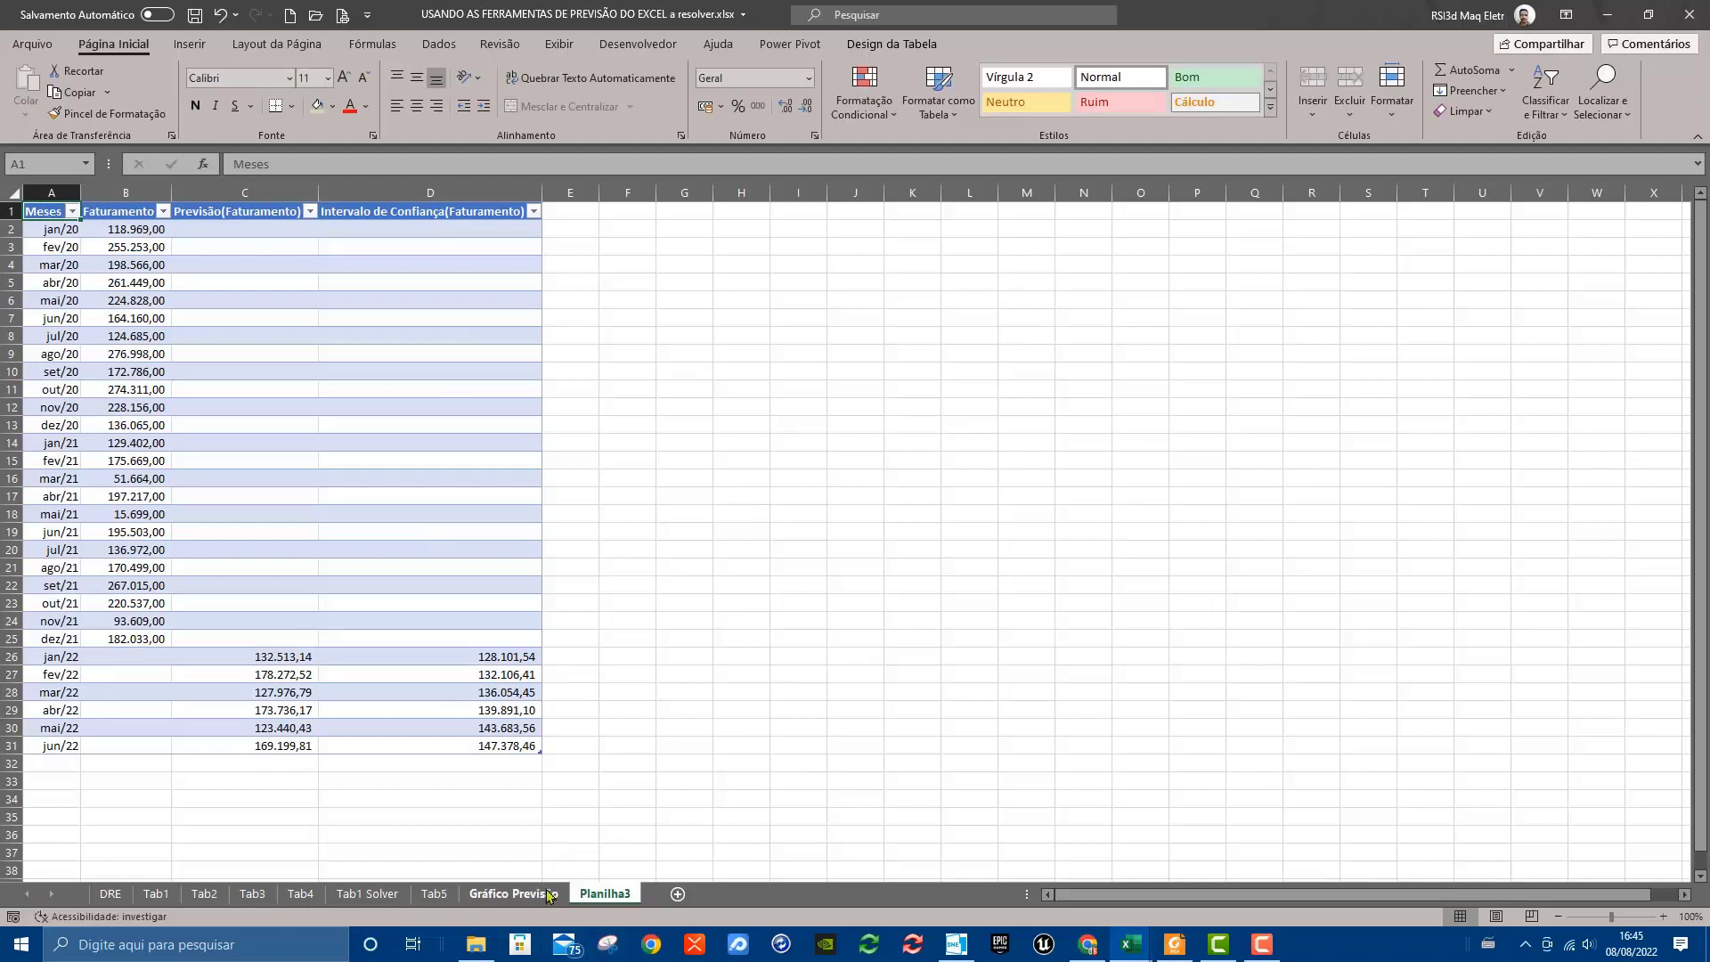
click(516, 893)
click(420, 893)
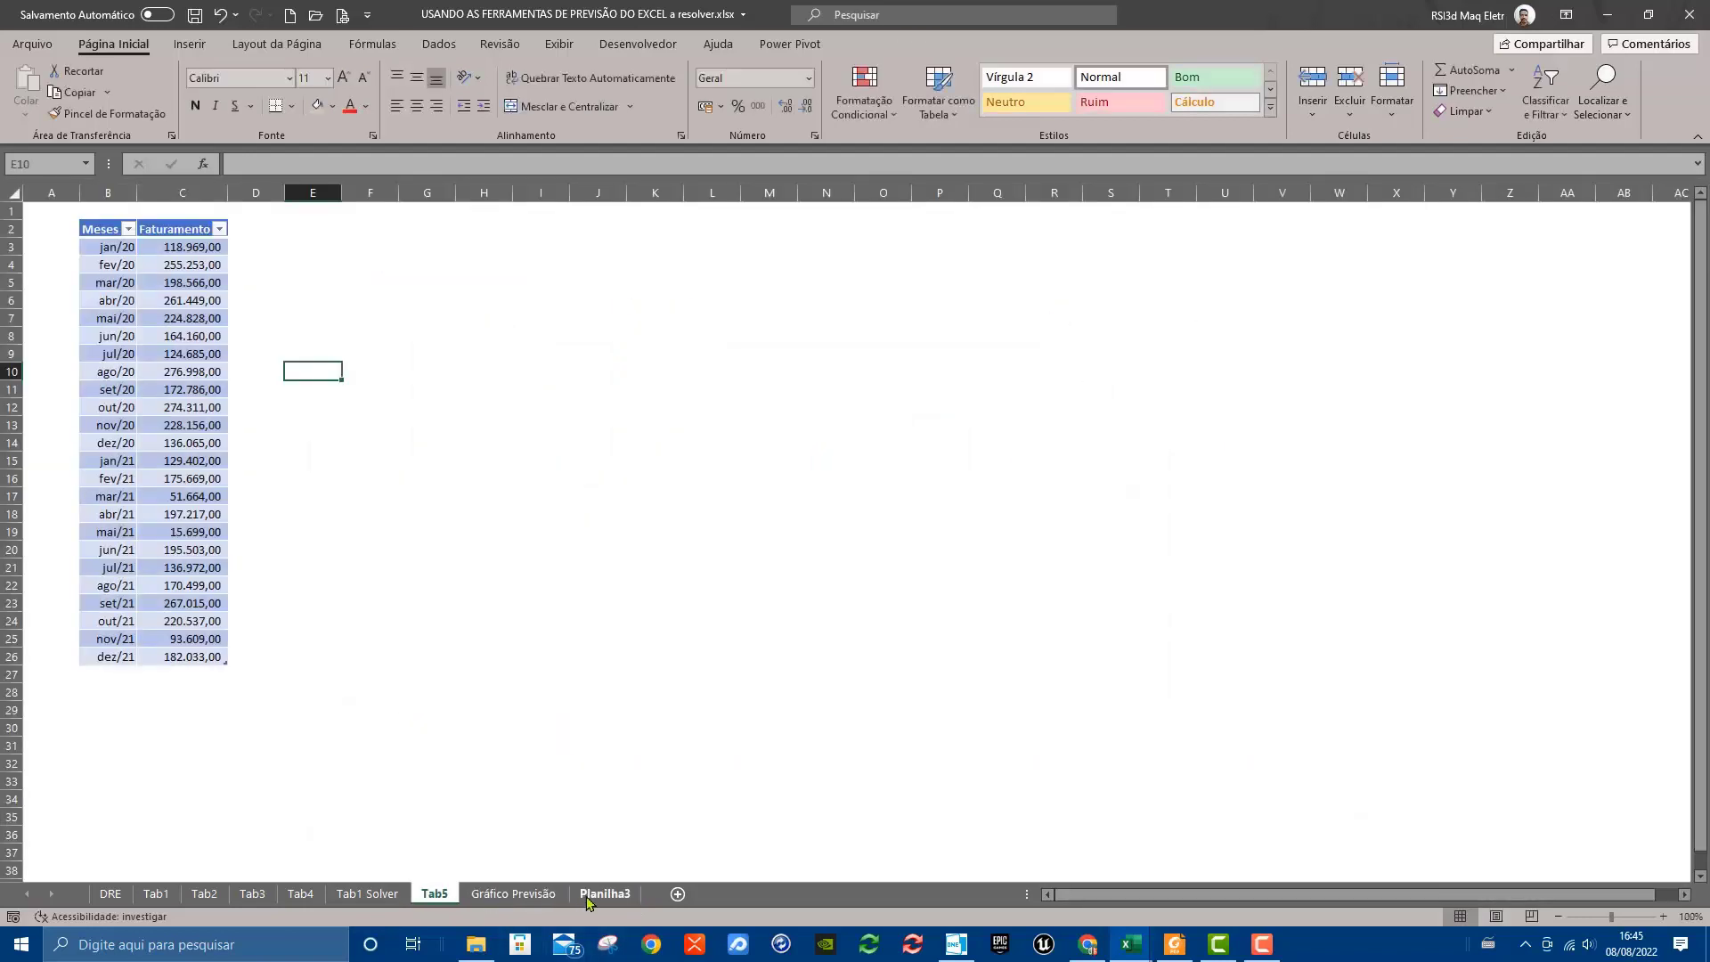